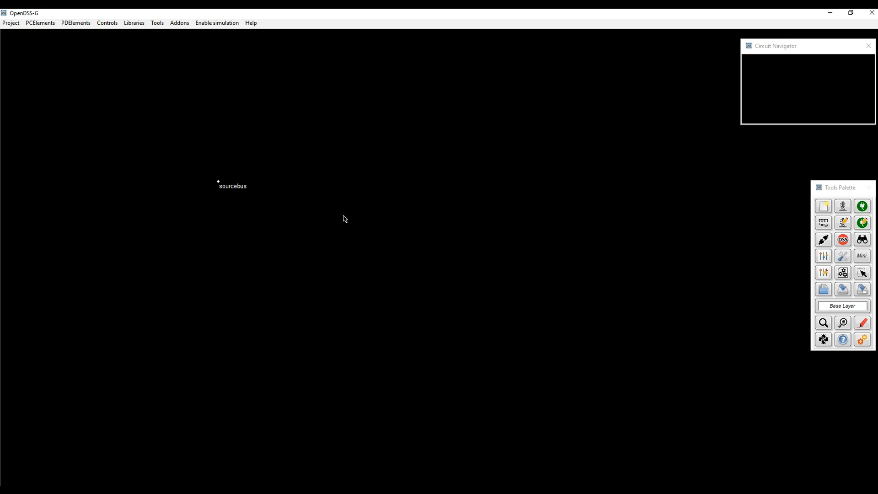
# Add a new bus named xfmrBus directly below sourcebus
pyautogui.click(835, 223)
pyautogui.write('xfmrByu')
pyautogui.press('BackSpace')
pyautogui.press('BackSpace')
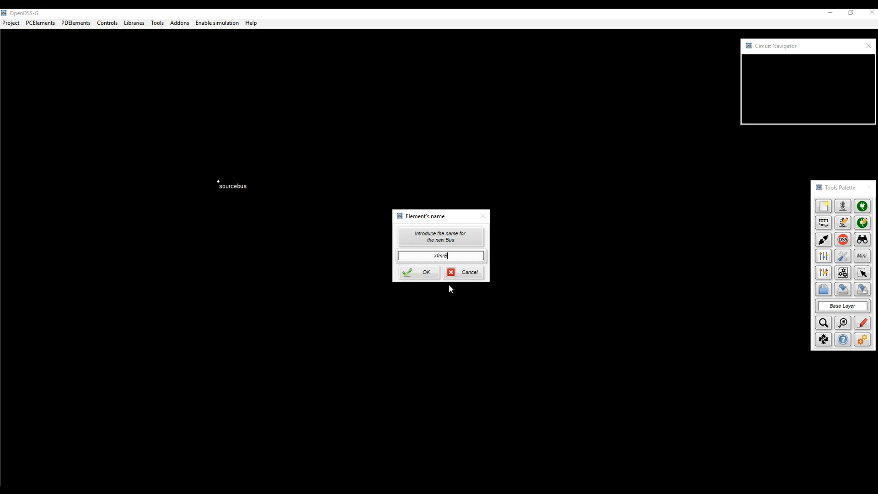
pyautogui.write('us')
pyautogui.click(418, 274)
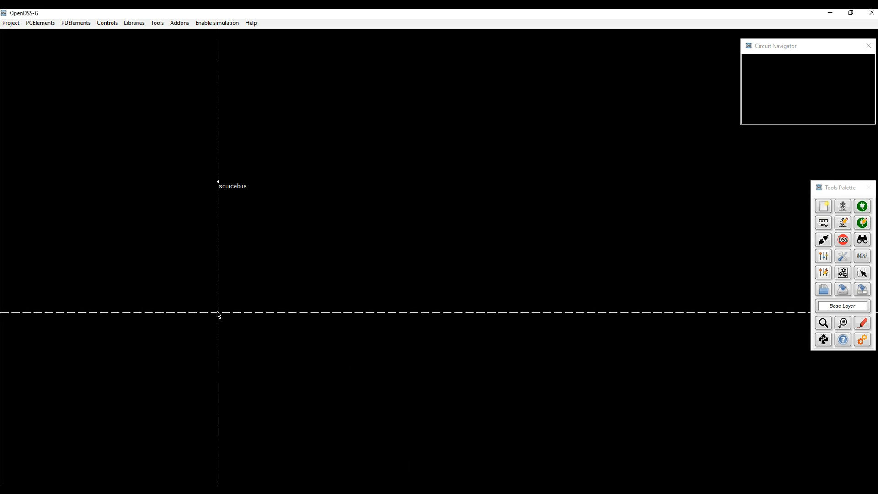
pyautogui.click(218, 315)
# Add a new bus named LoadBus to the right of xfmrbus, at about the same height
pyautogui.click(824, 224)
pyautogui.write('LoadBus')
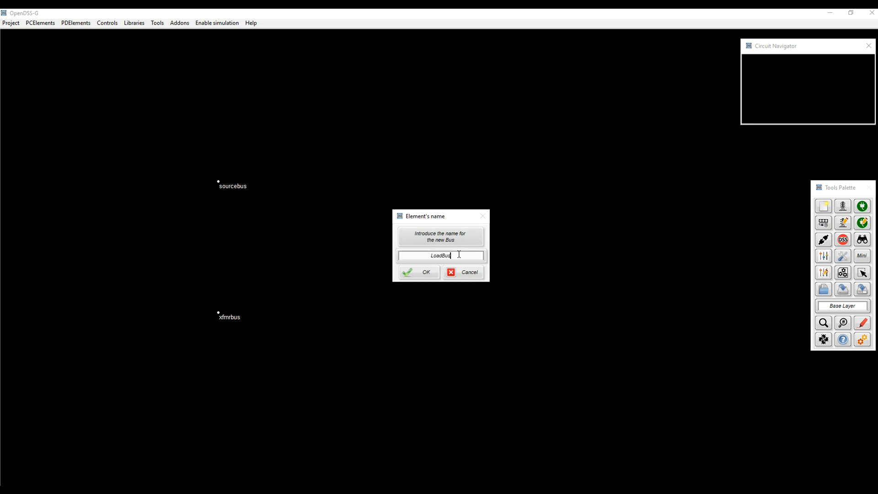
pyautogui.click(411, 276)
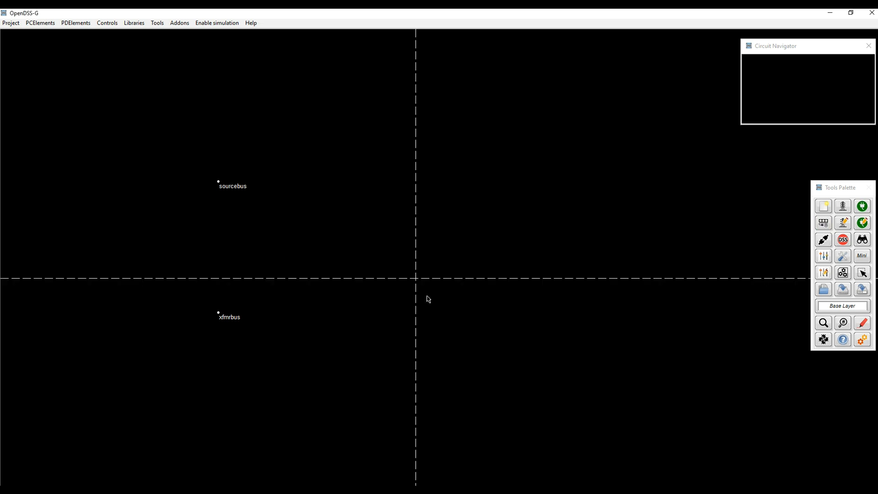
pyautogui.click(490, 314)
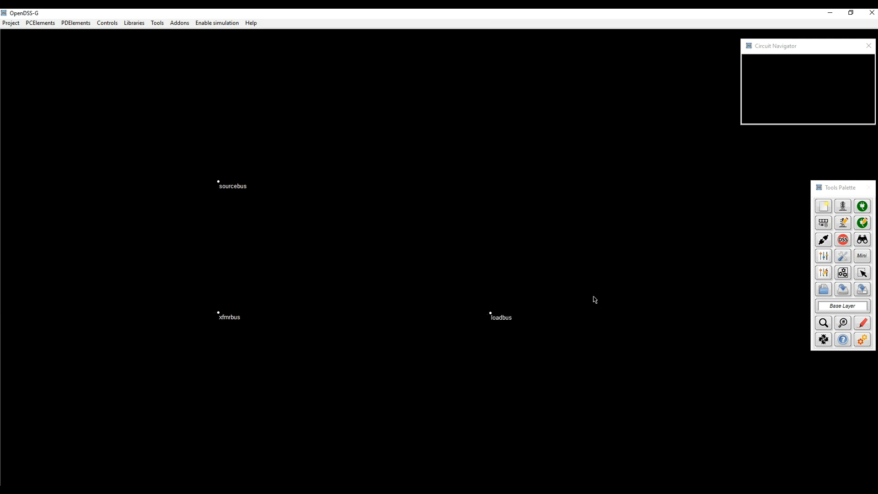
# Start a new voltage source (VSource) element and name it myCkt
pyautogui.click(862, 208)
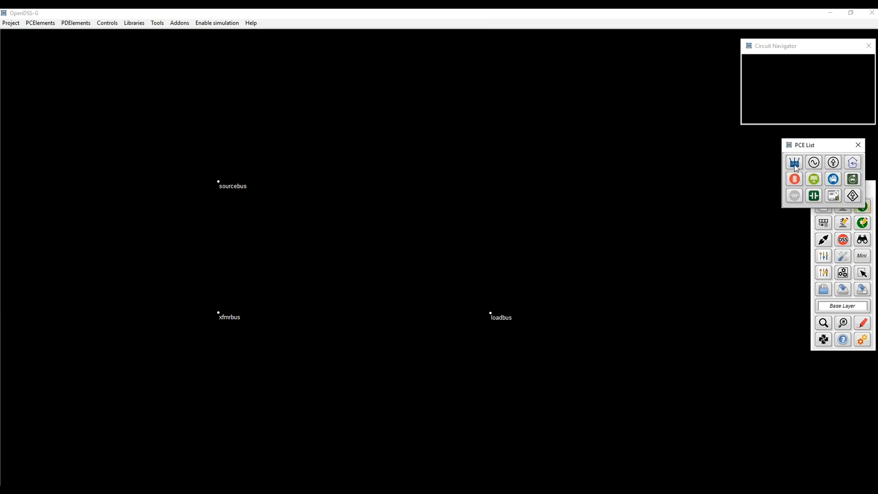
pyautogui.click(858, 145)
pyautogui.click(40, 23)
pyautogui.moveTo(47, 46)
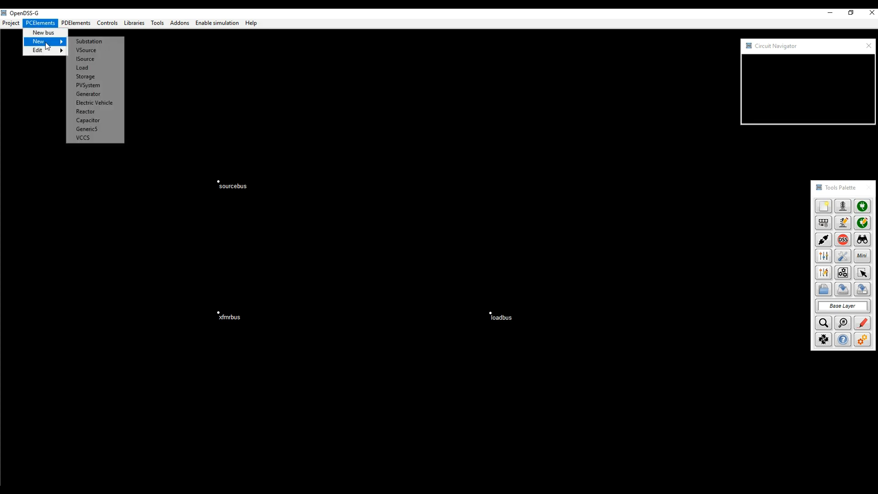
pyautogui.click(91, 48)
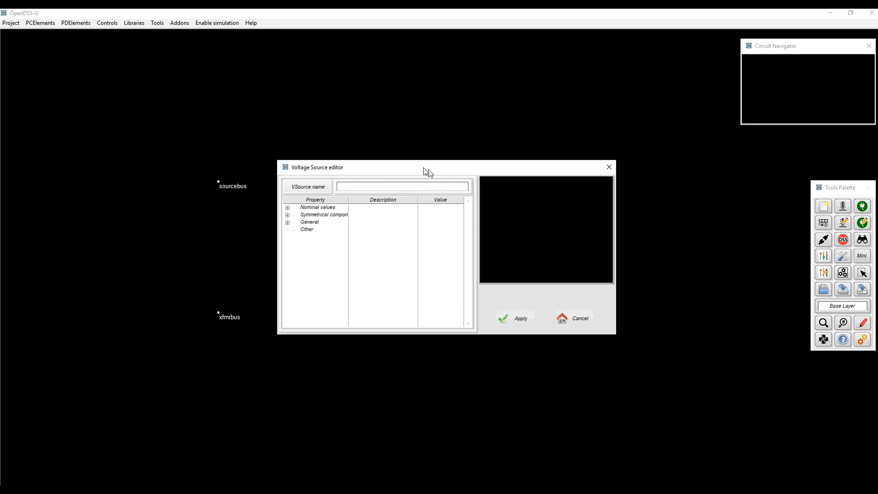
pyautogui.write('my')
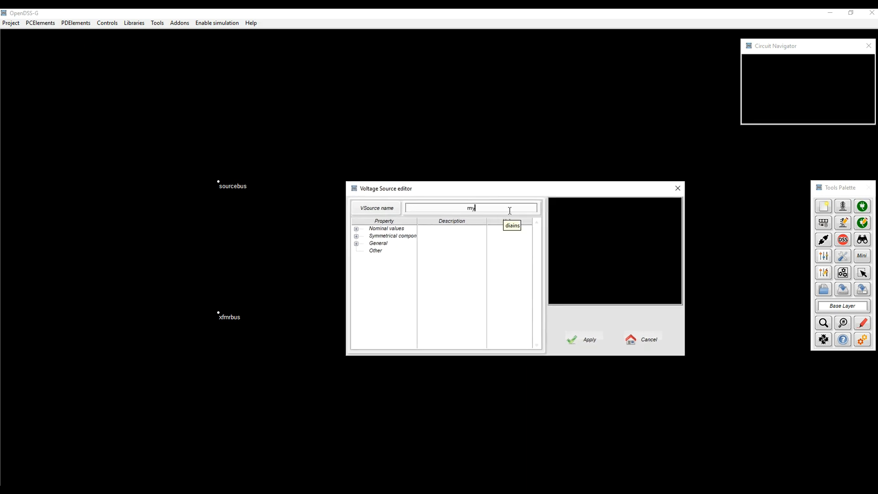
pyautogui.write('Ckt')
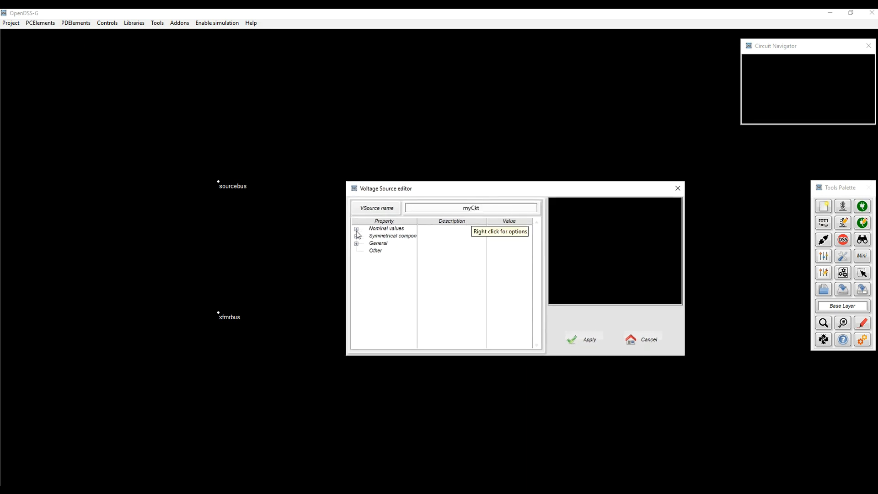
# Look over the voltage source's property categories, including nominal values, symmetrical component values and Other
pyautogui.click(387, 229)
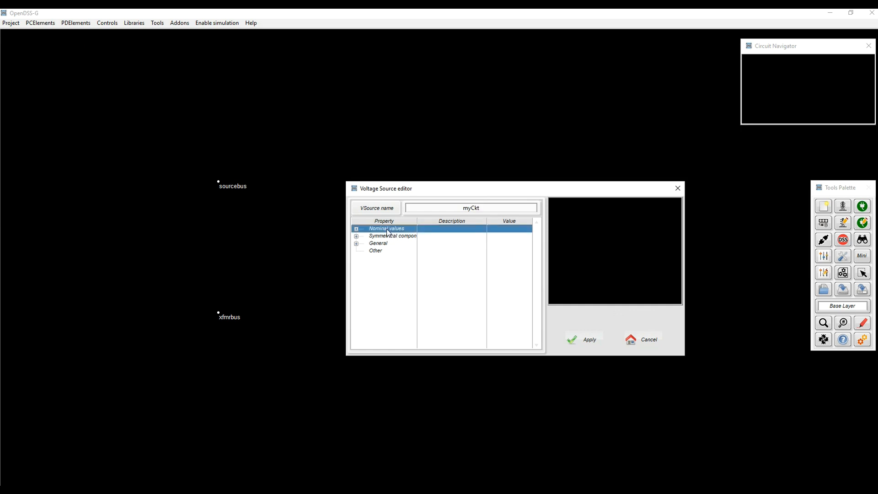
pyautogui.press('Down')
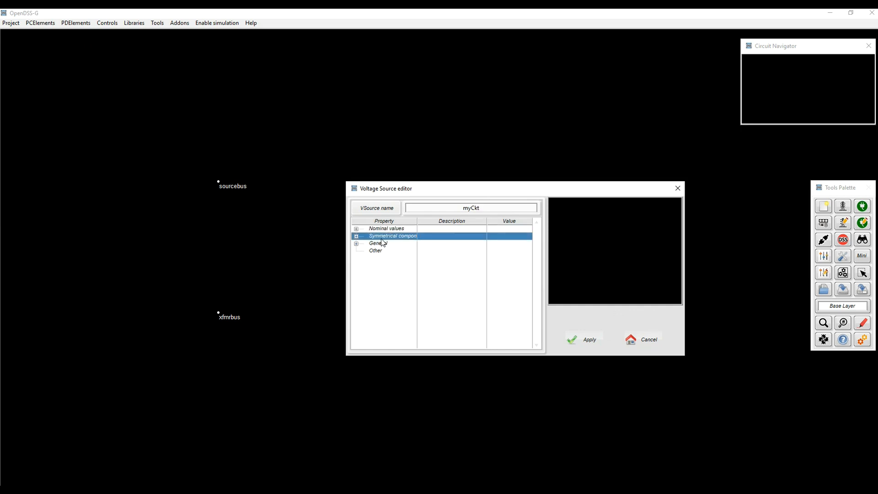
pyautogui.click(384, 230)
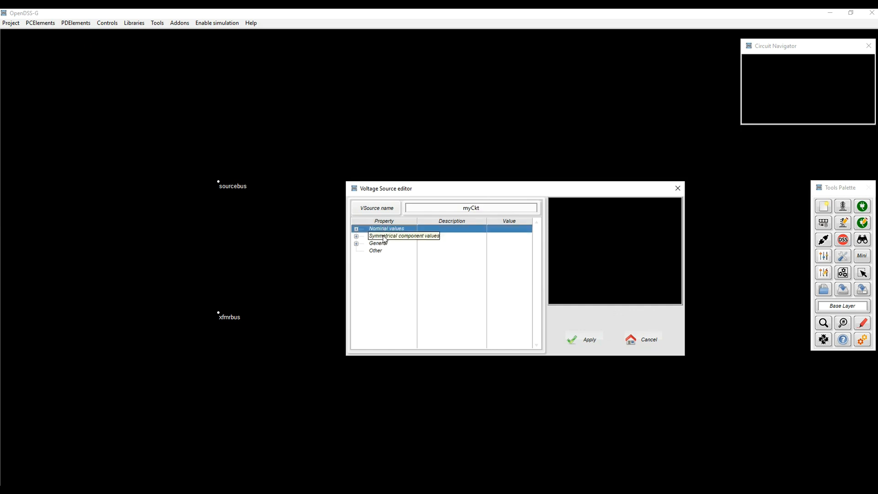
pyautogui.click(384, 237)
pyautogui.click(379, 252)
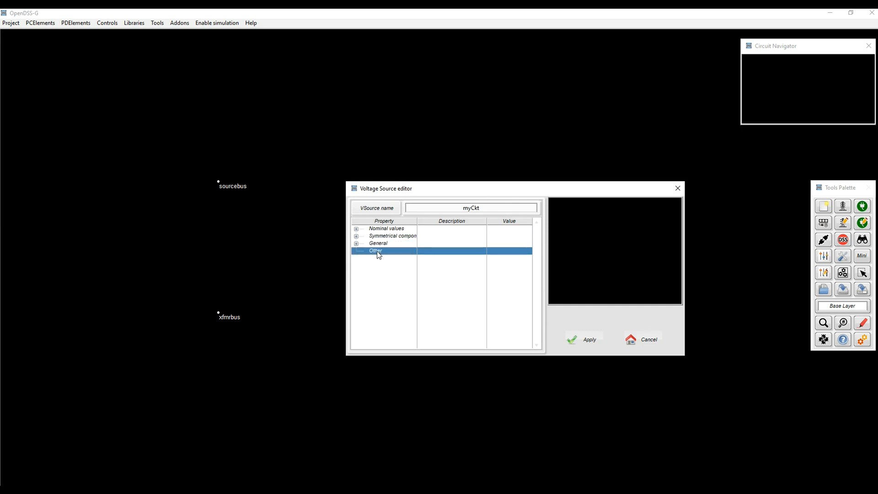
pyautogui.click(385, 231)
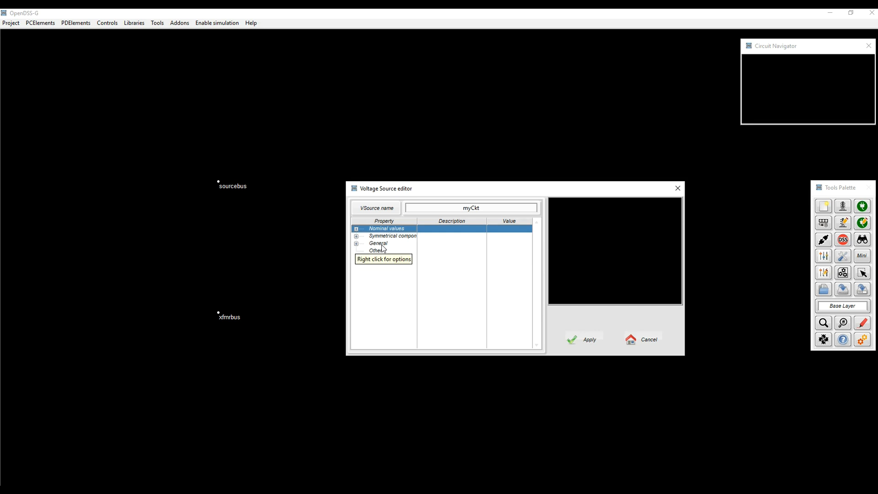
pyautogui.click(381, 251)
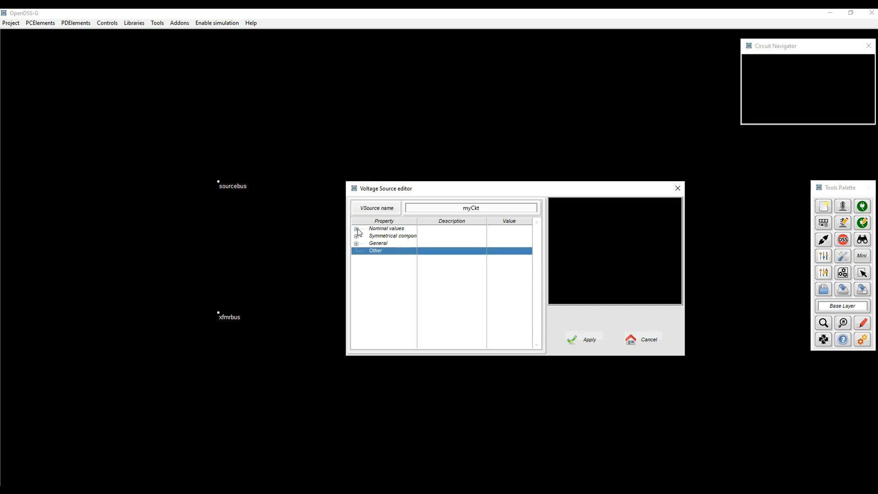
# Find the basekv property in the voltage source's property tree
pyautogui.click(381, 232)
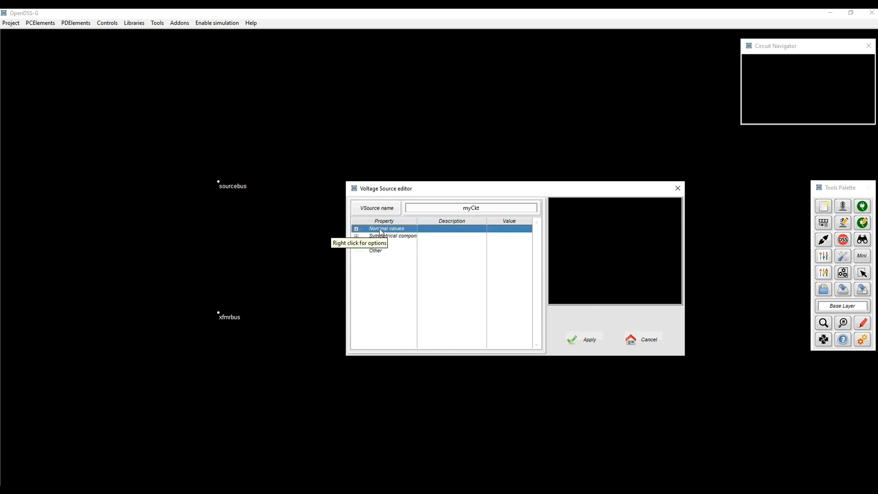
pyautogui.rightClick(381, 232)
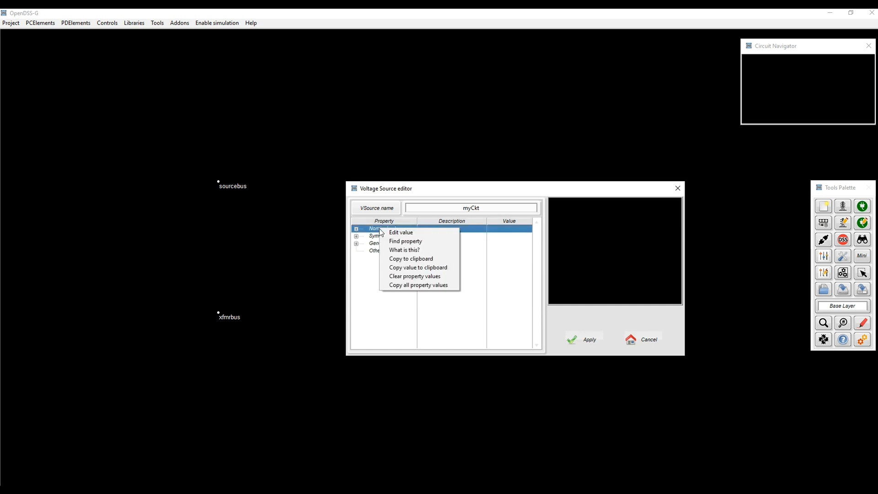
pyautogui.click(409, 245)
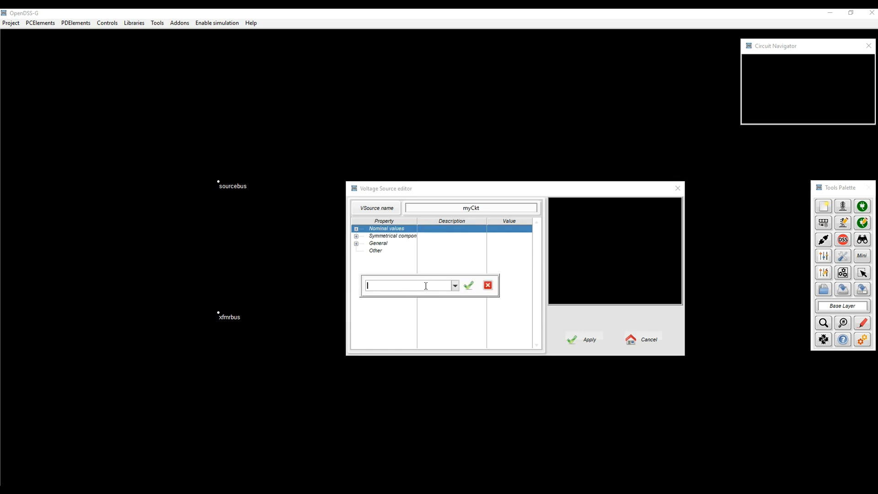
pyautogui.write('basekv')
pyautogui.click(455, 285)
pyautogui.click(413, 311)
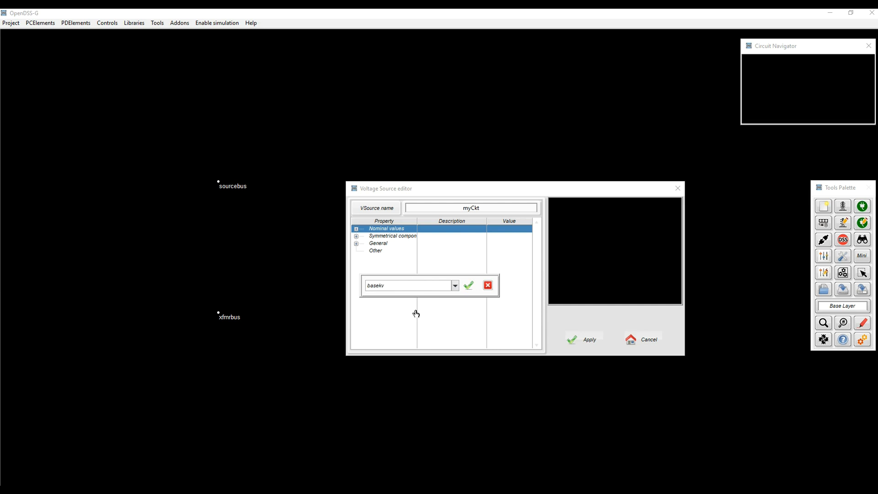
pyautogui.click(469, 287)
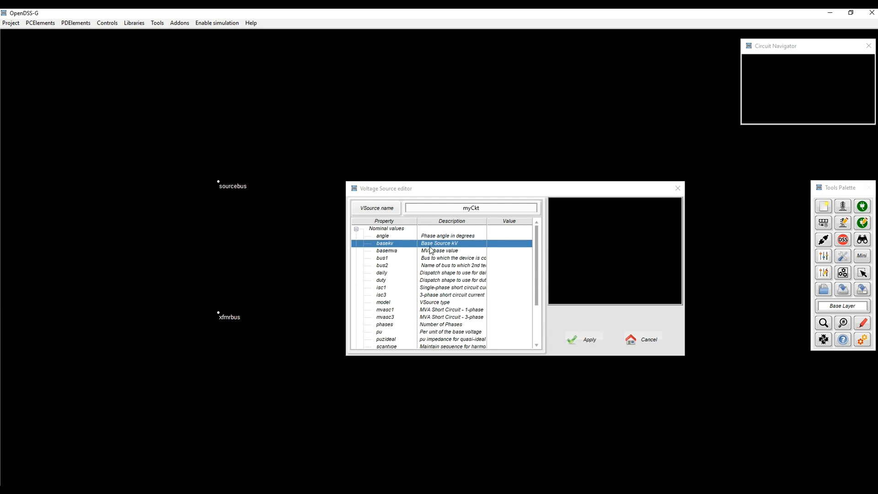
# Read the description of the basekv property, with its help window shrunk and moved clear of the editor
pyautogui.rightClick(387, 246)
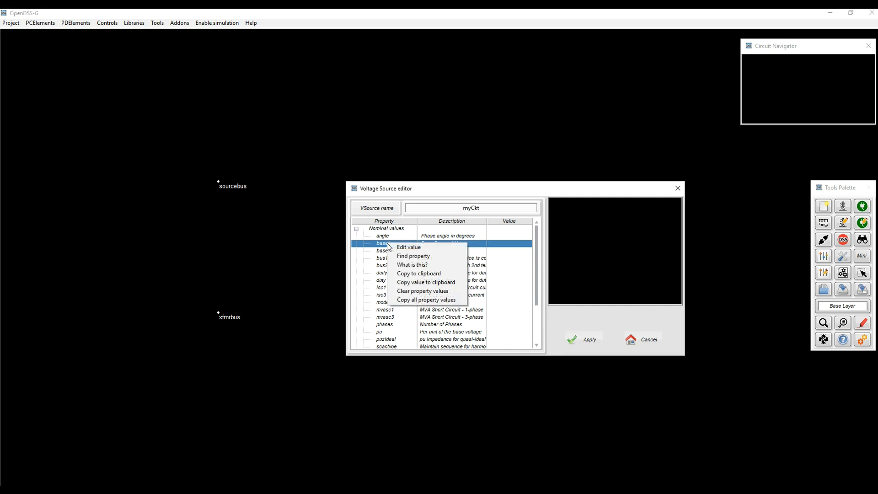
pyautogui.click(409, 268)
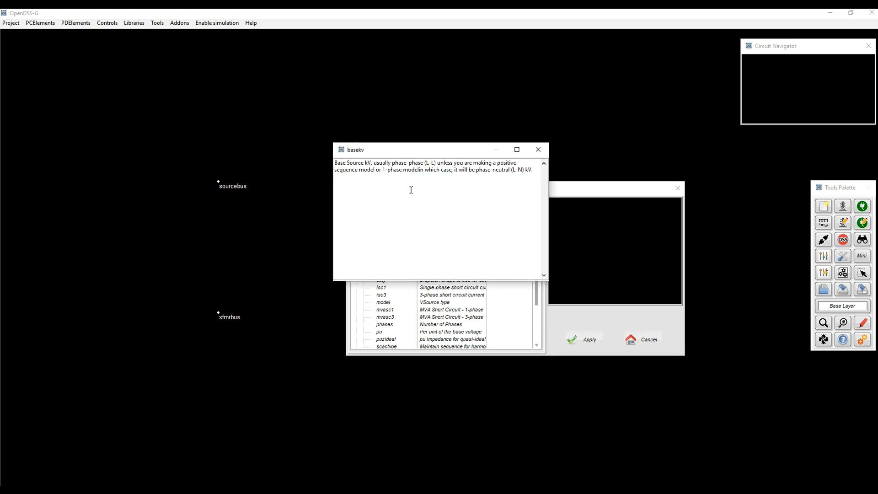
pyautogui.moveTo(403, 155); pyautogui.dragTo(325, 317)
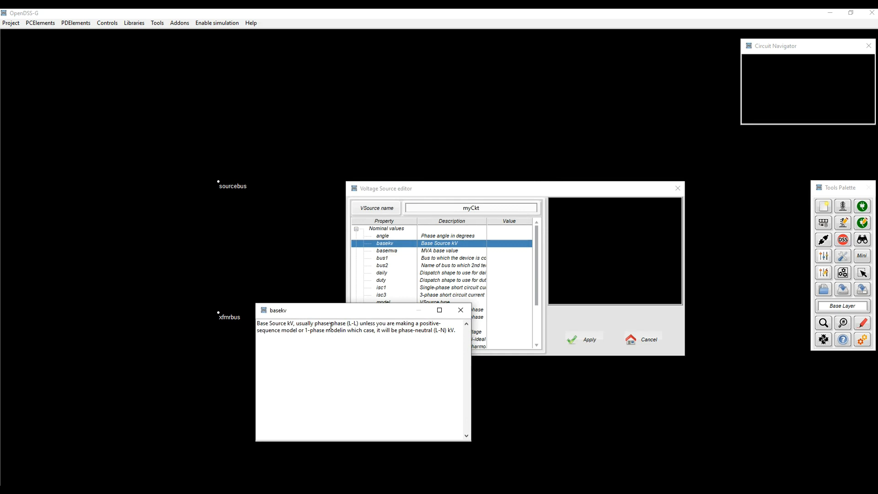
pyautogui.moveTo(471, 368); pyautogui.dragTo(411, 367)
pyautogui.moveTo(341, 442); pyautogui.dragTo(338, 394)
pyautogui.moveTo(324, 314); pyautogui.dragTo(250, 319)
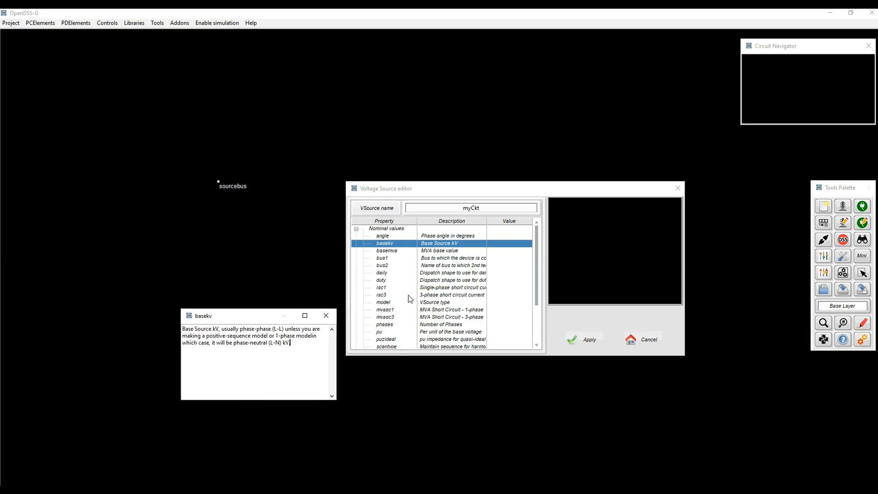
# Read the description of the mvasc1 property, with its help window shrunk, and close both description windows
pyautogui.click(389, 312)
pyautogui.rightClick(388, 313)
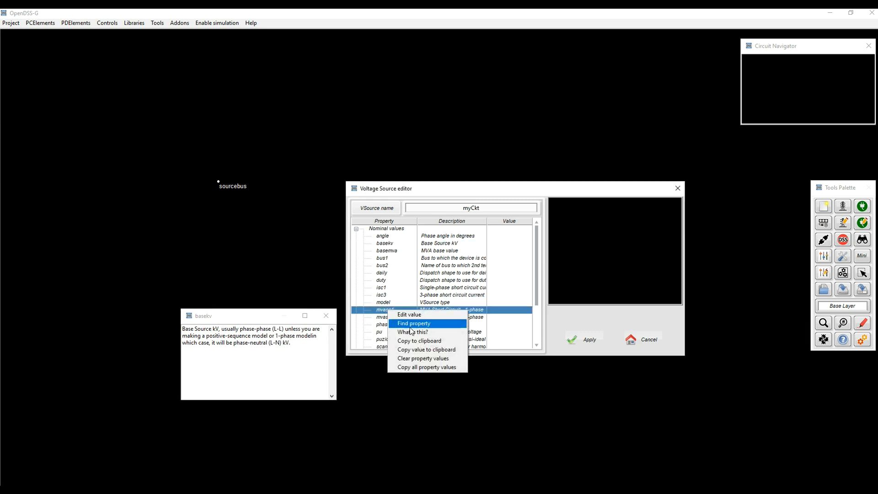
pyautogui.click(414, 333)
pyautogui.moveTo(419, 155); pyautogui.dragTo(380, 342)
pyautogui.moveTo(509, 470); pyautogui.dragTo(421, 434)
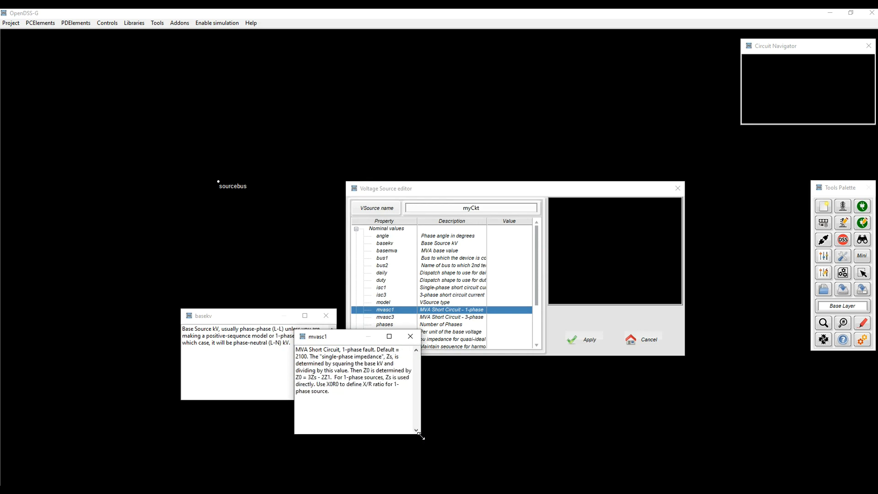
pyautogui.click(412, 338)
pyautogui.click(326, 315)
# Set the voltage source's basekv to 4.16
pyautogui.click(387, 244)
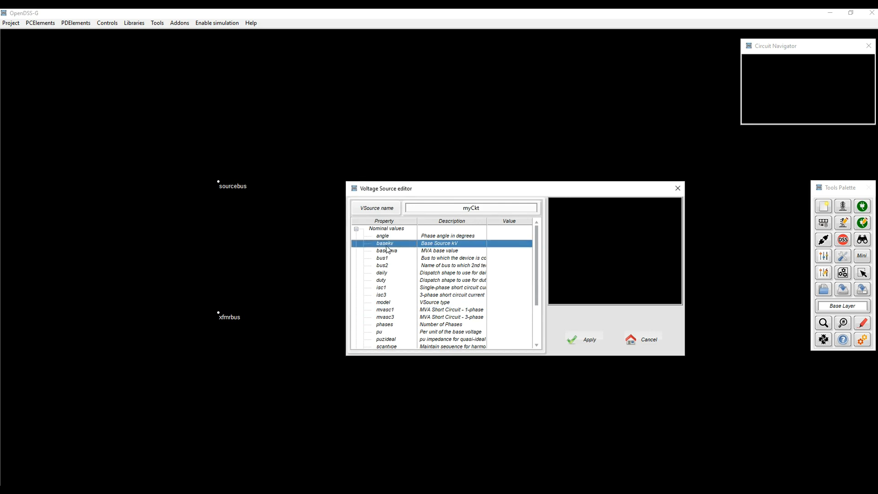
pyautogui.rightClick(387, 245)
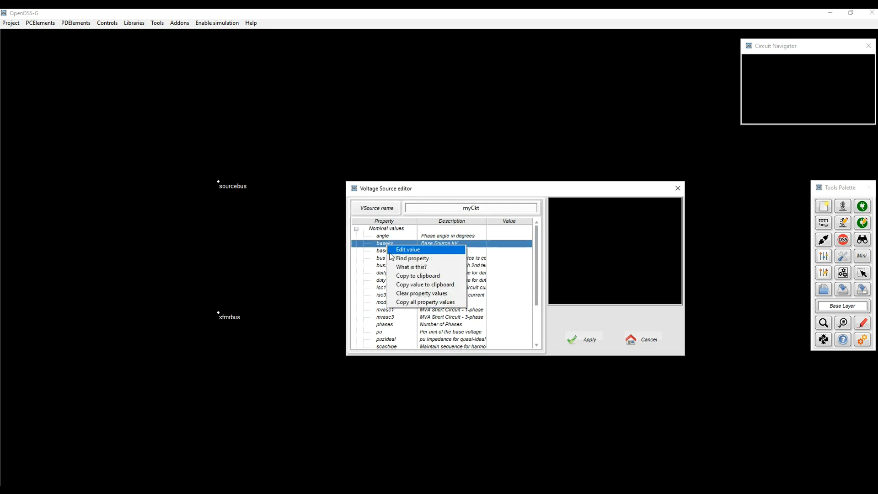
pyautogui.click(372, 257)
pyautogui.doubleClick(391, 246)
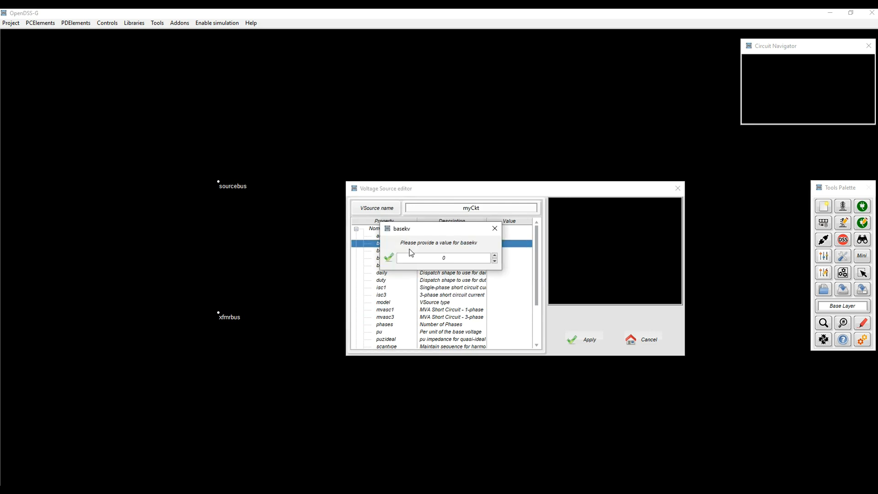
pyautogui.write('4.16')
pyautogui.click(388, 258)
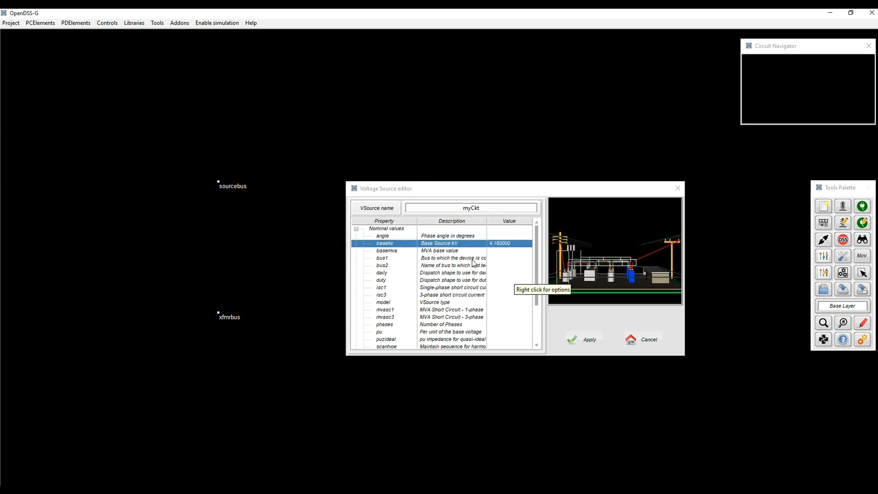
# Set the voltage source's basemva to 500 and its number of phases to 3
pyautogui.doubleClick(430, 251)
pyautogui.write('500')
pyautogui.click(389, 257)
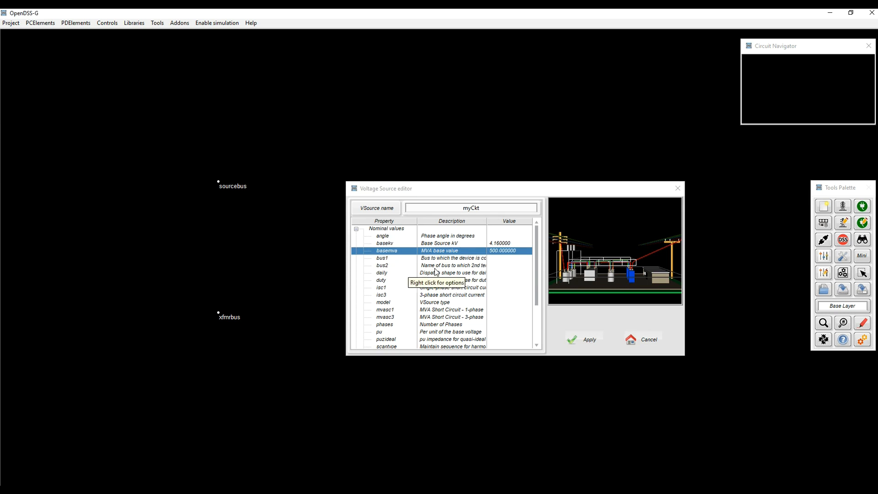
pyautogui.doubleClick(440, 325)
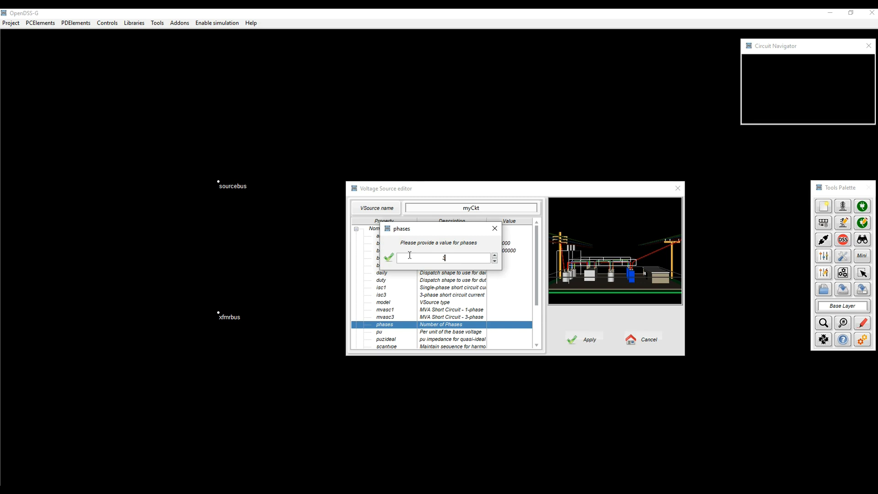
pyautogui.write('3')
pyautogui.click(389, 257)
pyautogui.moveTo(640, 262); pyautogui.dragTo(627, 266)
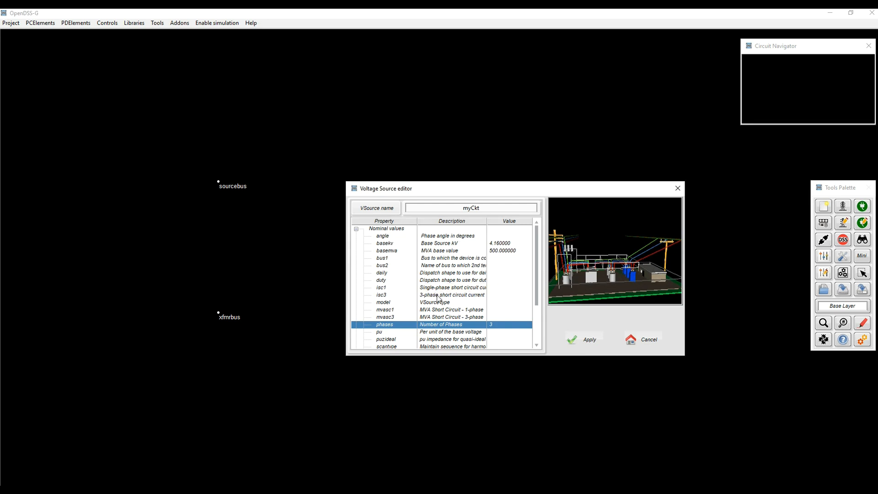
pyautogui.scroll(-3, 438, 298)
pyautogui.scroll(3, 438, 299)
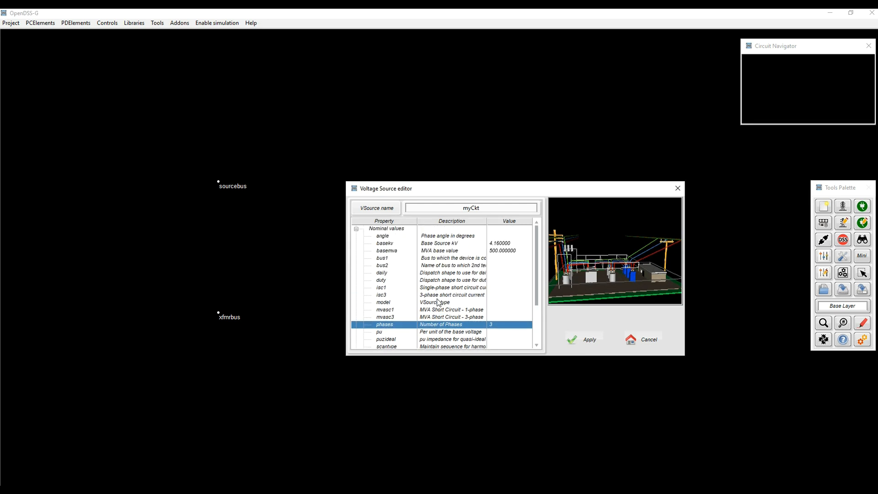
# Set the voltage source's per-unit base voltage (pu) to 1.01
pyautogui.doubleClick(453, 333)
pyautogui.write('1.01')
pyautogui.click(389, 257)
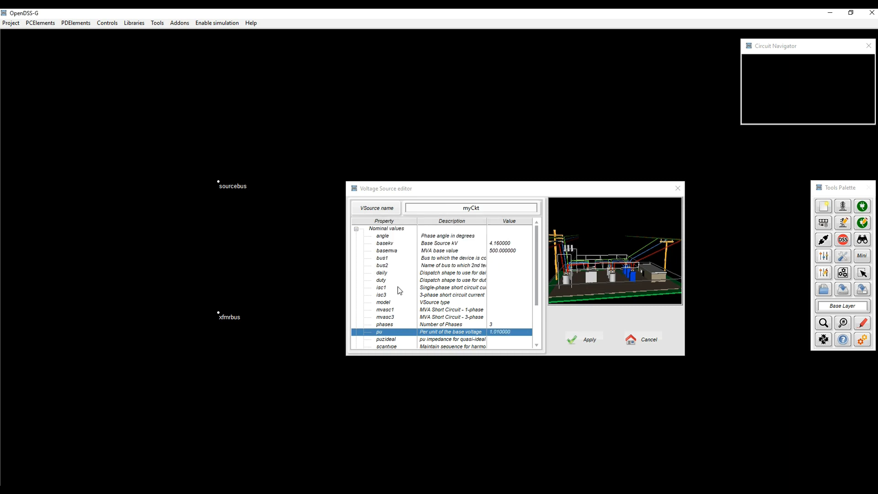
# Open the bus selection for the voltage source's bus1 property and enter sourcebus as the bus name
pyautogui.doubleClick(439, 259)
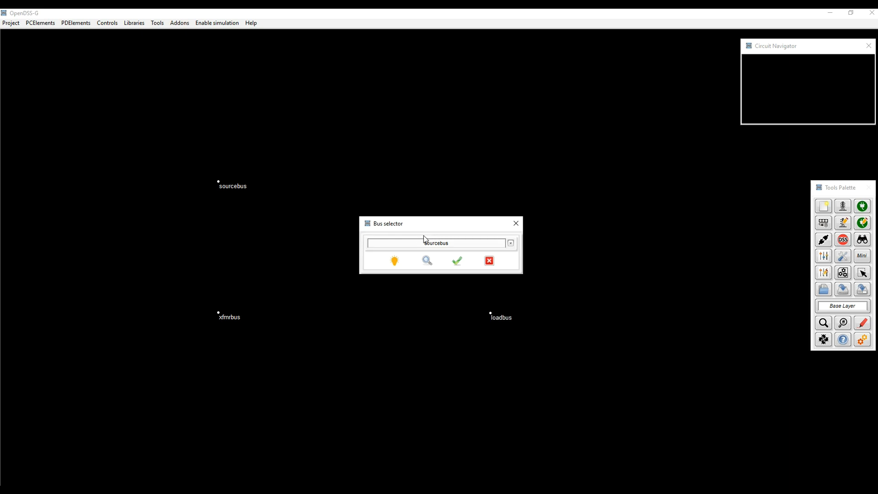
pyautogui.click(510, 243)
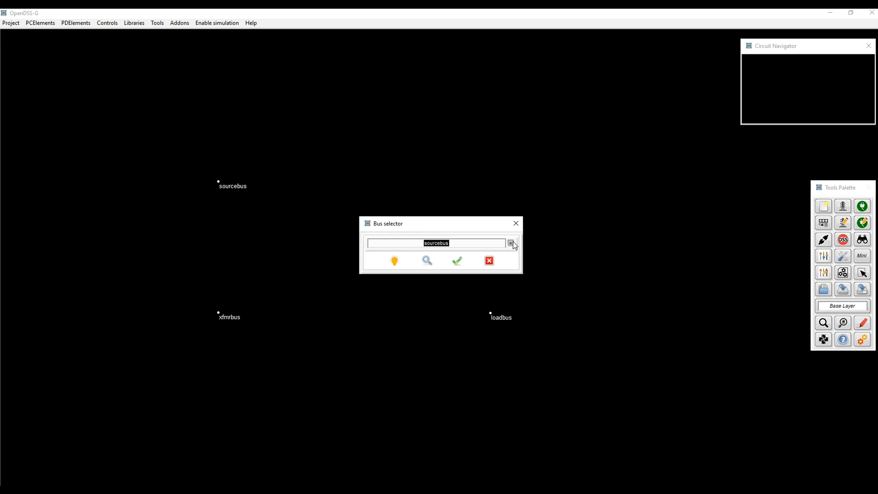
pyautogui.click(462, 226)
pyautogui.moveTo(463, 244); pyautogui.dragTo(392, 240)
pyautogui.write('se')
pyautogui.press('BackSpace')
pyautogui.write('ourcebus')
pyautogui.click(472, 241)
# Highlight the selected bus on the diagram and accept sourcebus as the voltage source's bus1
pyautogui.click(510, 244)
pyautogui.click(423, 263)
pyautogui.click(395, 261)
pyautogui.click(510, 243)
pyautogui.click(462, 255)
pyautogui.click(396, 262)
pyautogui.click(457, 261)
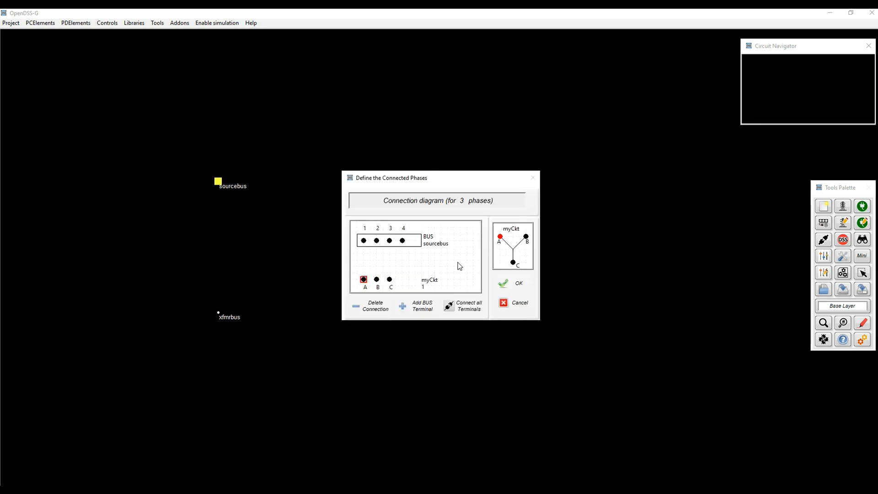
# Connect phases A, B and C of myCkt to nodes 1, 2 and 3 of sourcebus and accept the connection diagram
pyautogui.click(462, 313)
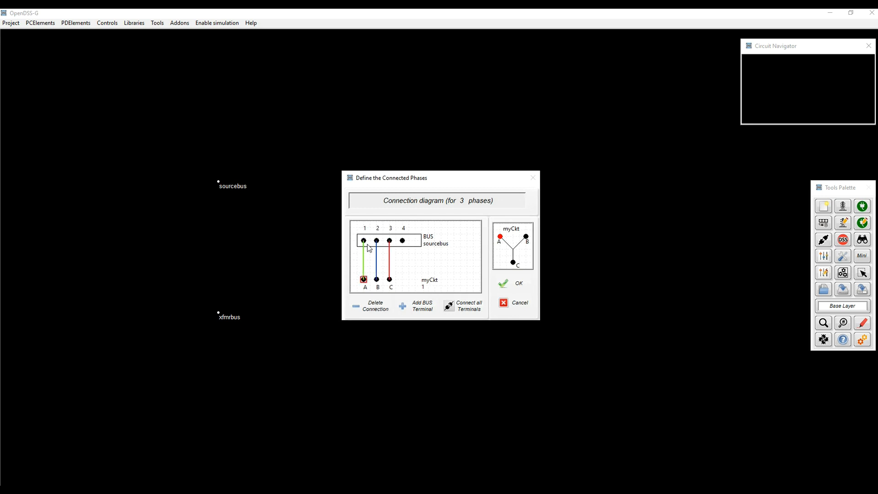
pyautogui.click(390, 241)
pyautogui.click(377, 243)
pyautogui.click(364, 280)
pyautogui.click(364, 241)
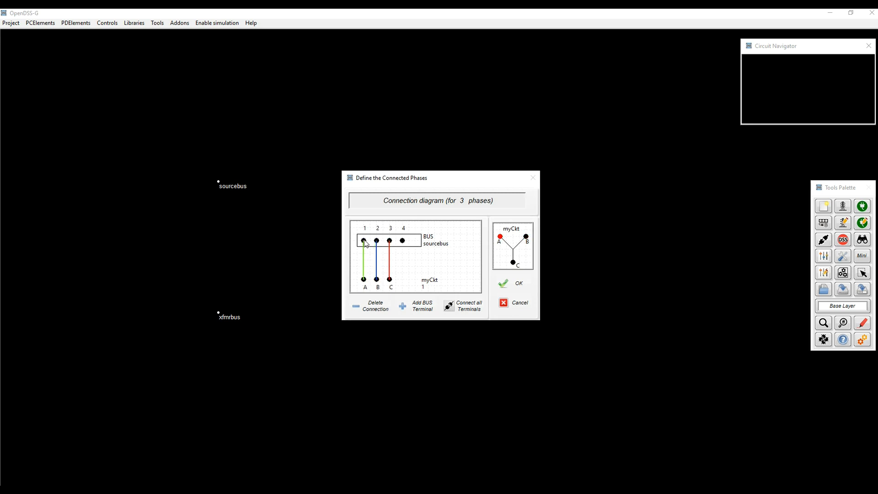
pyautogui.click(513, 285)
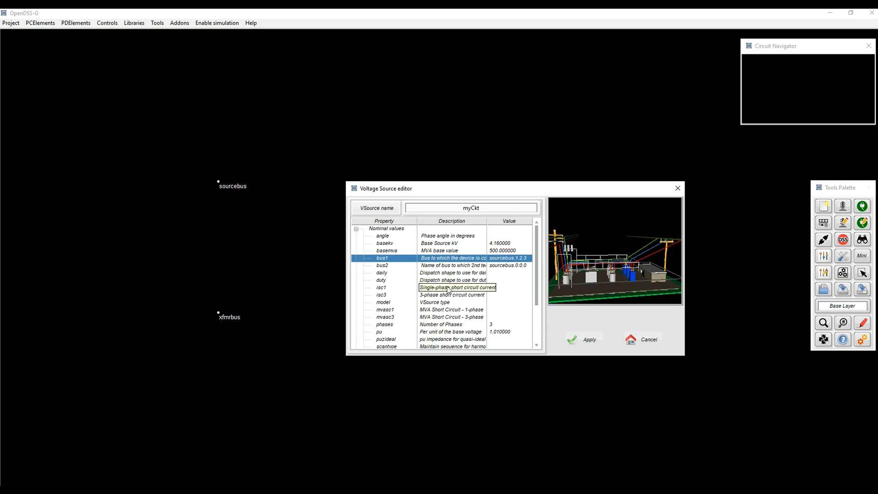
# Look through the remaining voltage source properties and apply the myCkt definition
pyautogui.scroll(-3, 449, 289)
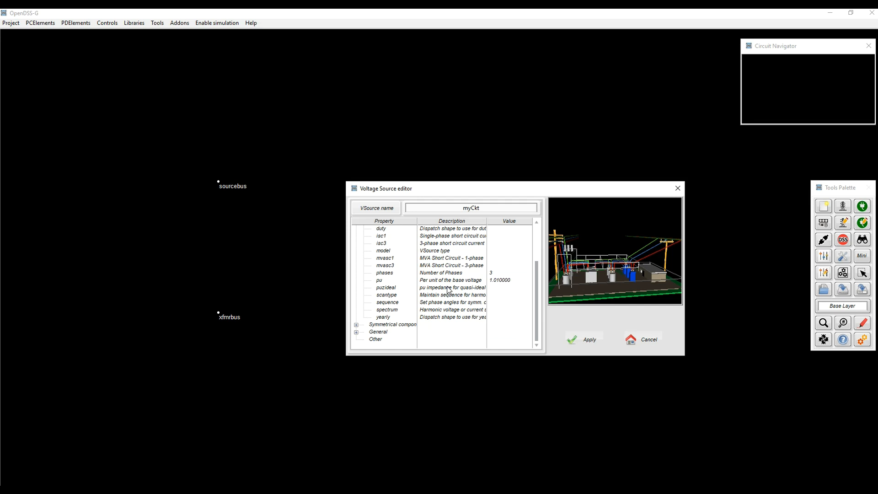
pyautogui.scroll(3, 448, 289)
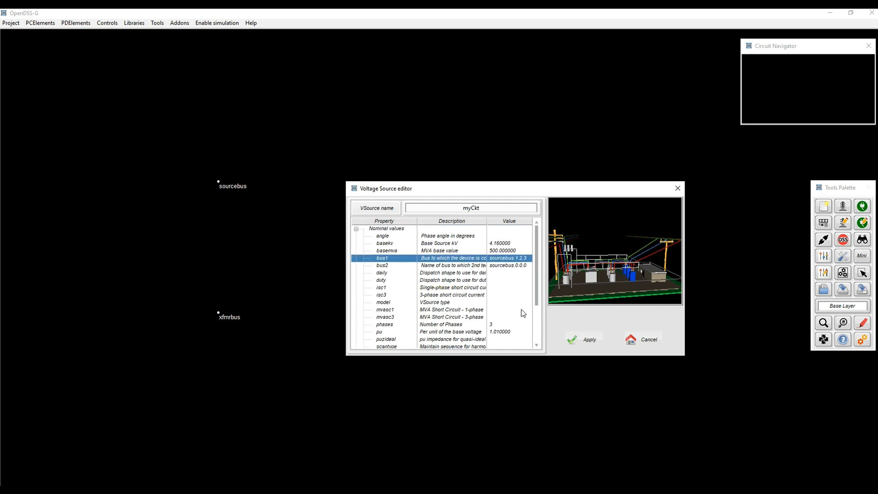
pyautogui.click(588, 343)
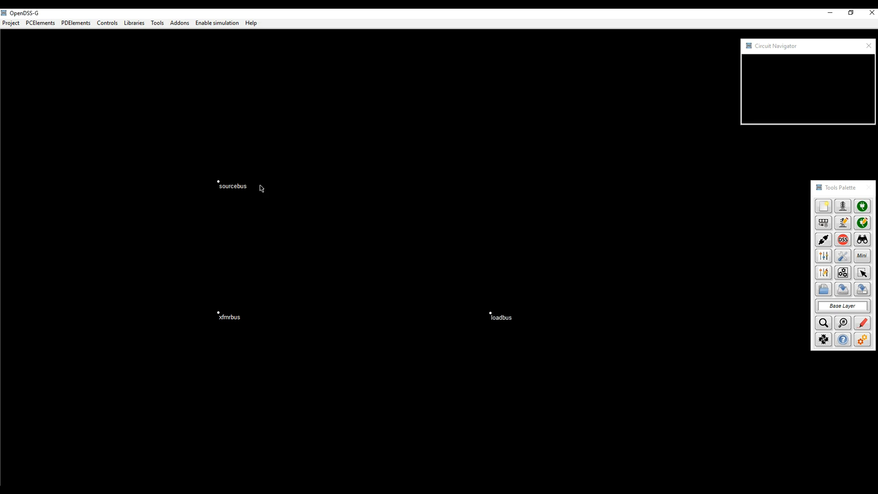
# Turn on the display of VSource elements on the circuit diagram, with the display selection window moved clear of the buses
pyautogui.click(862, 323)
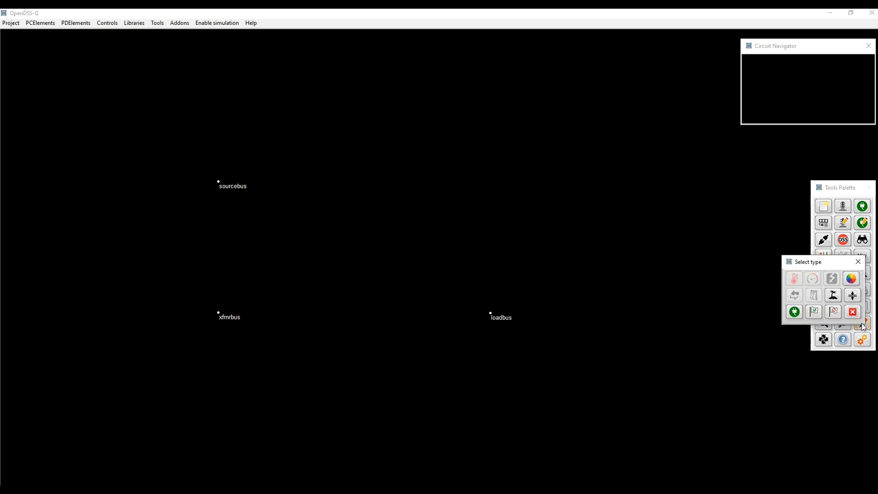
pyautogui.click(796, 317)
pyautogui.moveTo(495, 96); pyautogui.dragTo(710, 313)
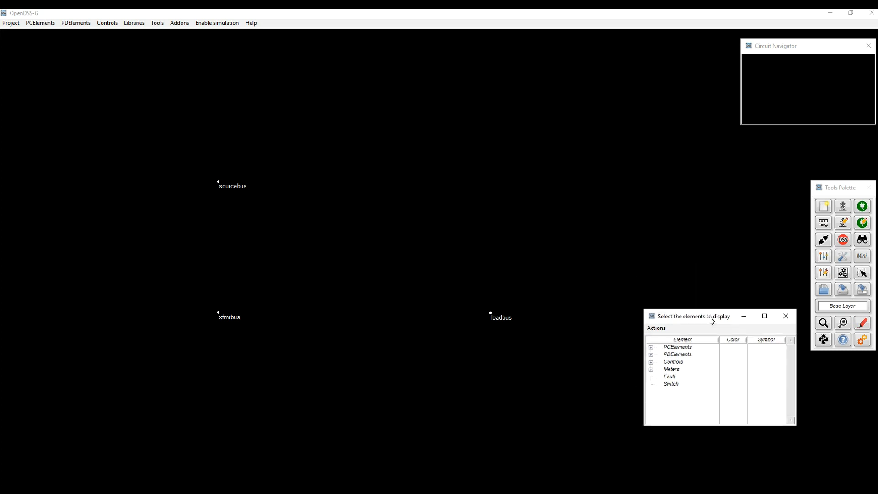
pyautogui.click(652, 347)
pyautogui.scroll(-2, 682, 382)
pyautogui.click(683, 393)
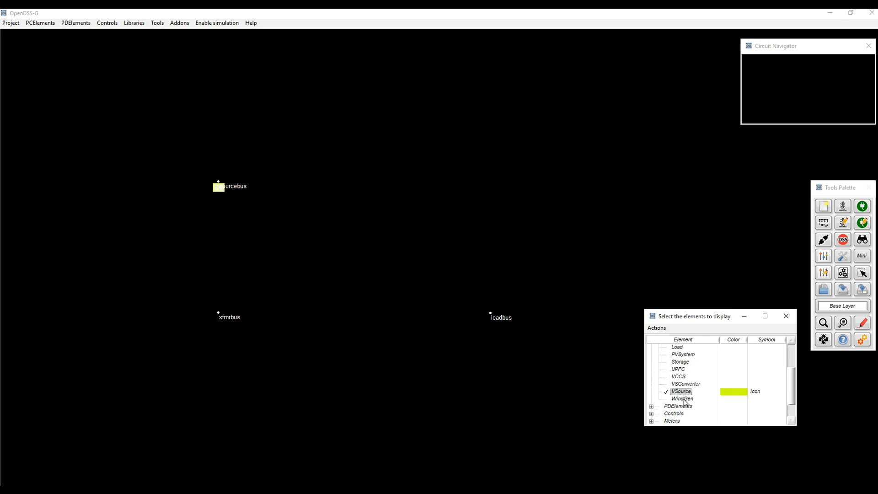
# Change the VSource display color to red, keep the icon symbol, and close the element display selection
pyautogui.rightClick(684, 392)
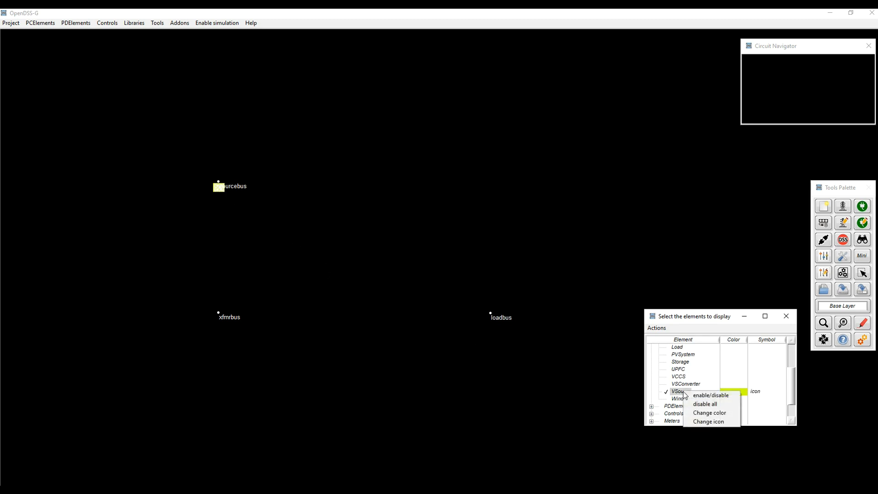
pyautogui.click(708, 414)
pyautogui.click(427, 246)
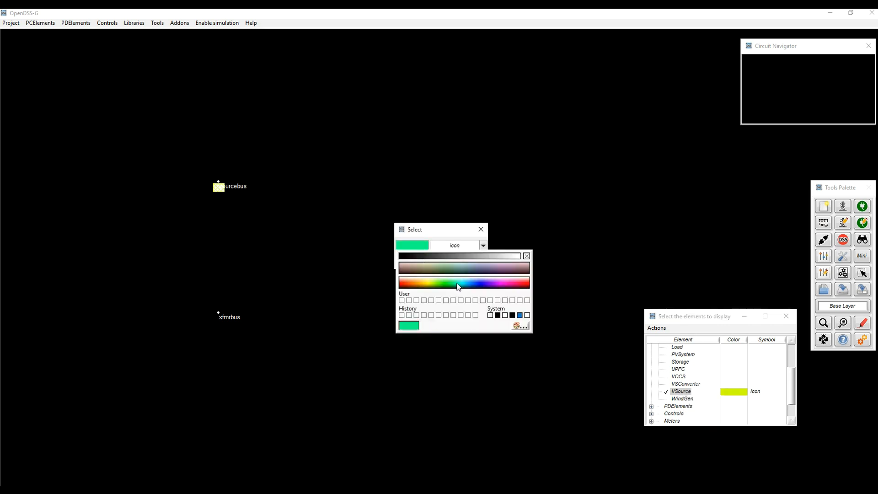
pyautogui.click(528, 288)
pyautogui.click(483, 246)
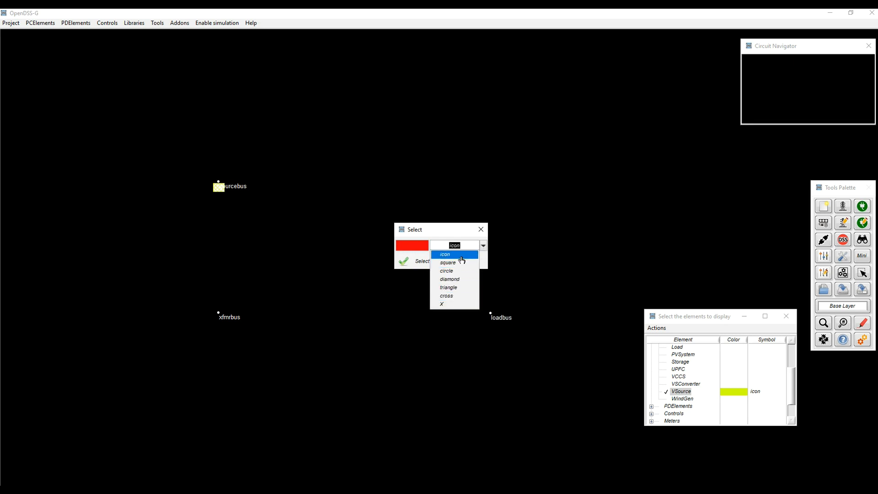
pyautogui.click(461, 259)
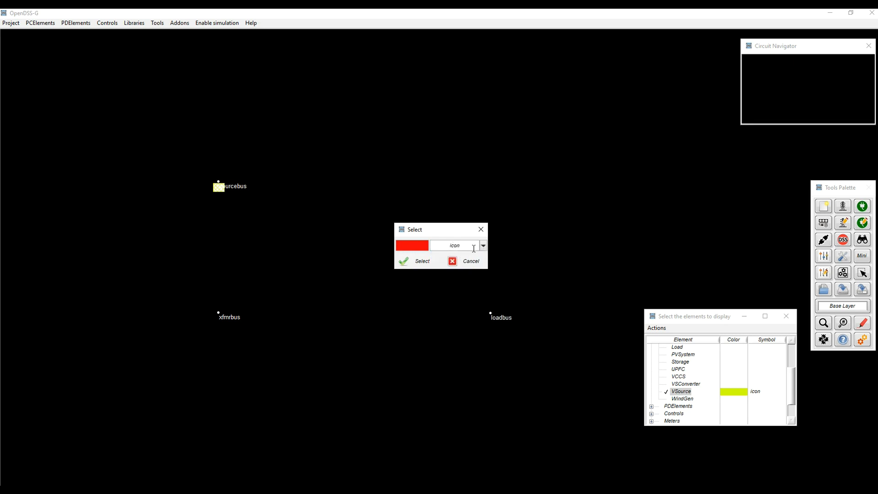
pyautogui.click(416, 261)
pyautogui.click(786, 316)
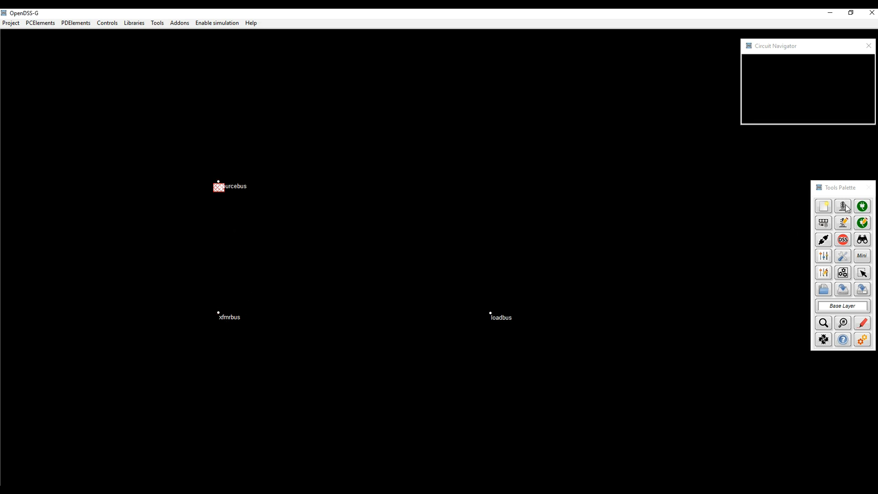
# Create a new transformer and set its number of windings to 2
pyautogui.click(844, 207)
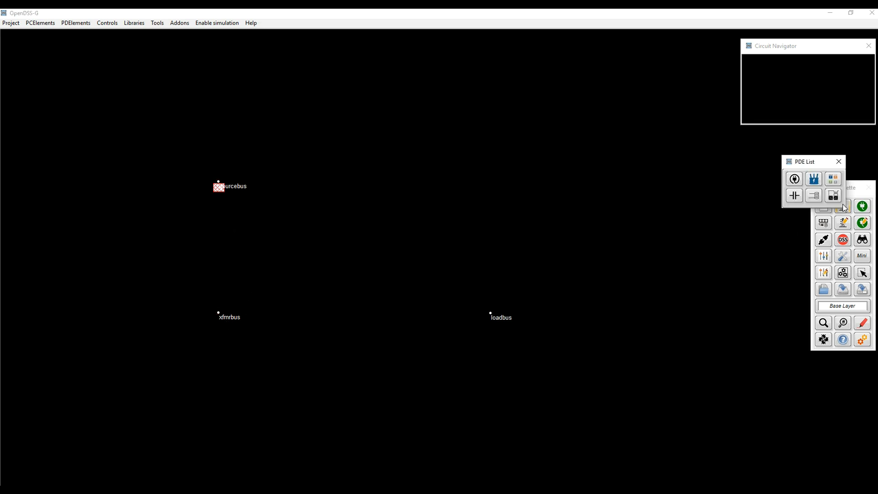
pyautogui.click(813, 179)
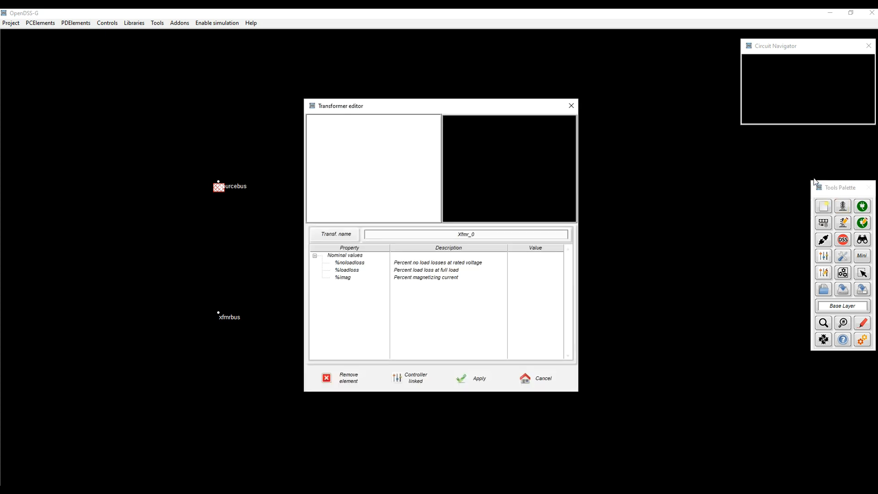
pyautogui.click(314, 256)
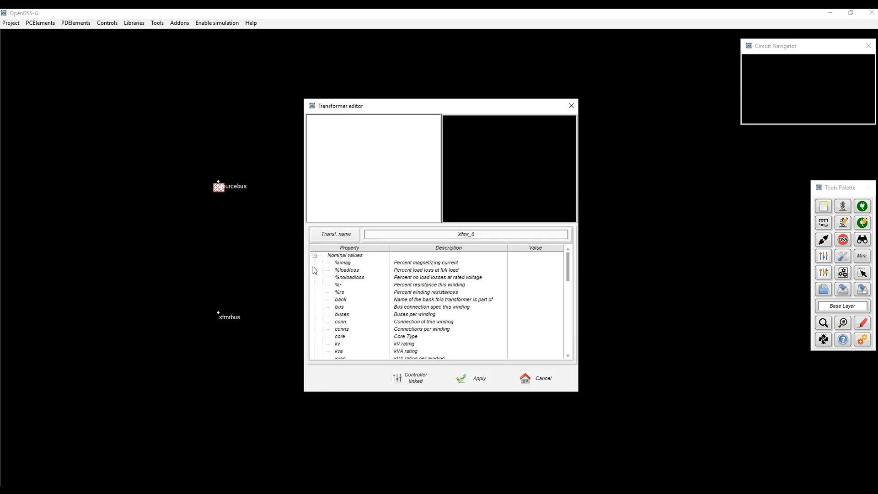
pyautogui.click(342, 278)
pyautogui.press('w')
pyautogui.scroll(-2, 356, 317)
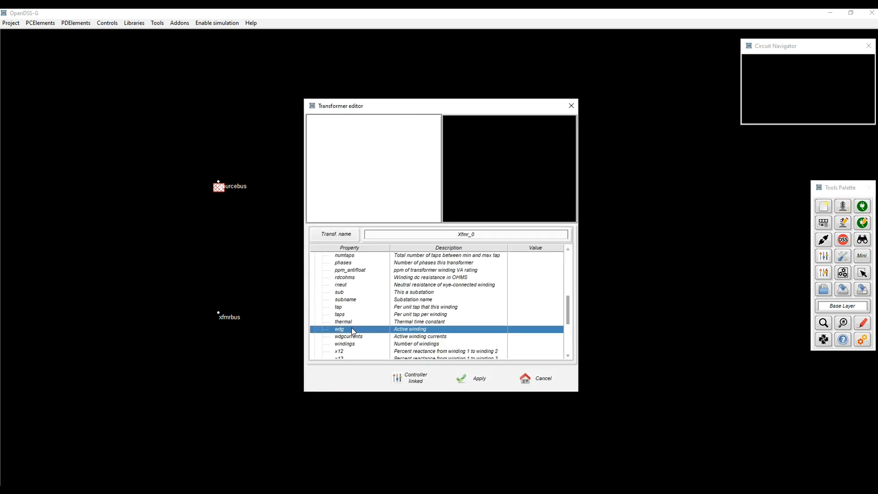
pyautogui.doubleClick(364, 323)
pyautogui.write('2')
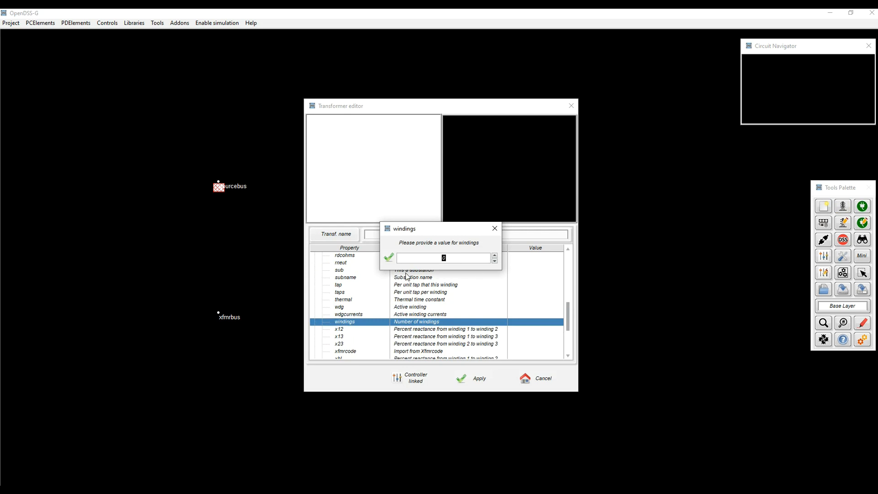
pyautogui.click(389, 258)
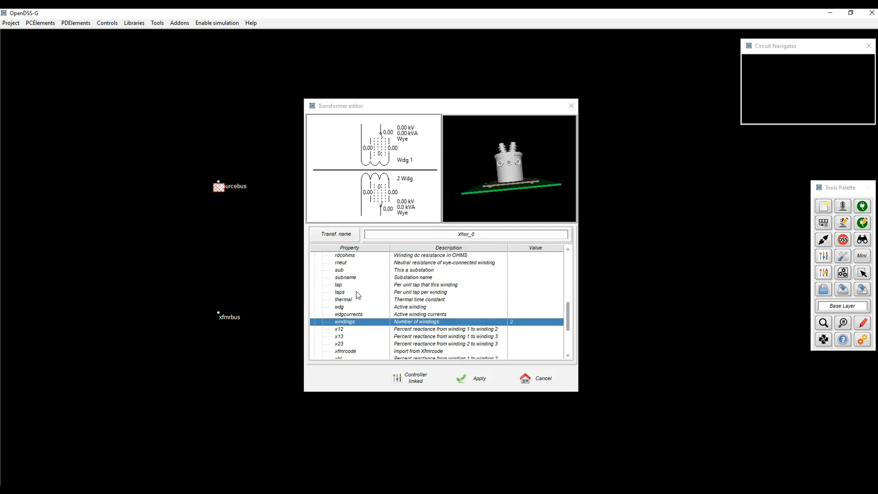
# Set the transformer's number of phases to 3
pyautogui.scroll(1, 360, 286)
pyautogui.doubleClick(350, 265)
pyautogui.moveTo(454, 258); pyautogui.dragTo(430, 253)
pyautogui.write('3')
pyautogui.click(393, 261)
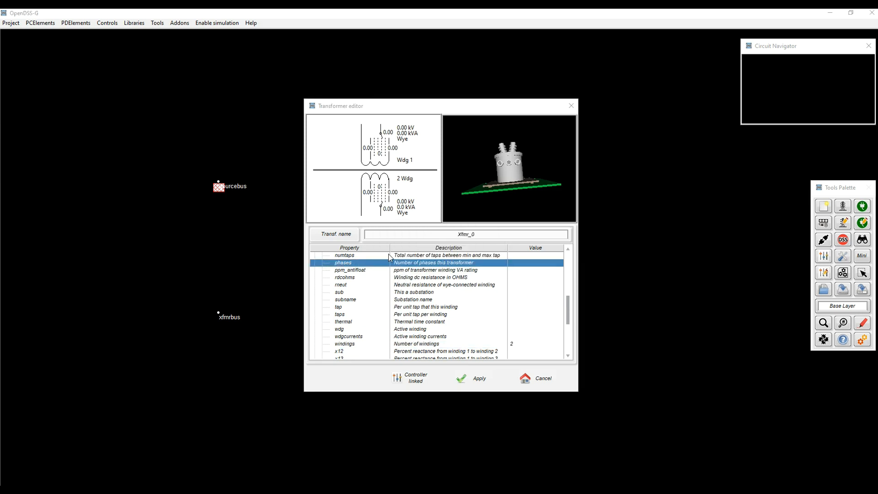
# Set the transformer's winding connections (conns) to Delta for winding 1 and Wye for winding 2
pyautogui.scroll(3, 397, 299)
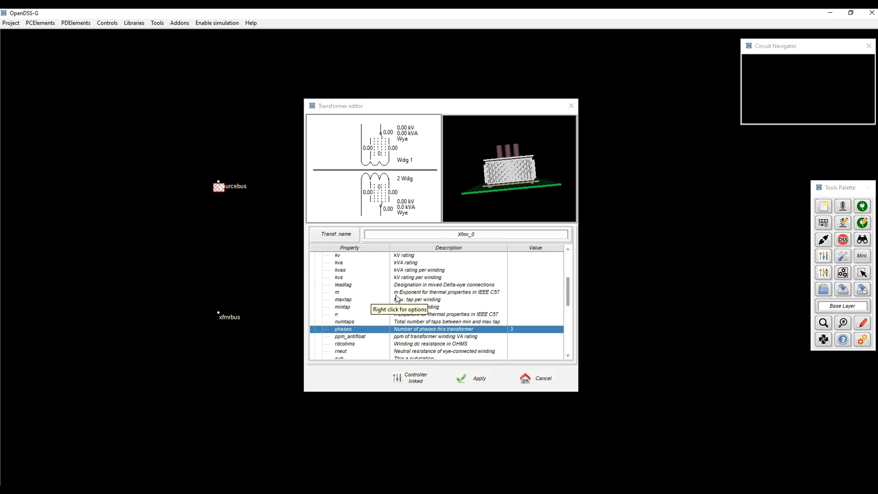
pyautogui.scroll(3, 398, 298)
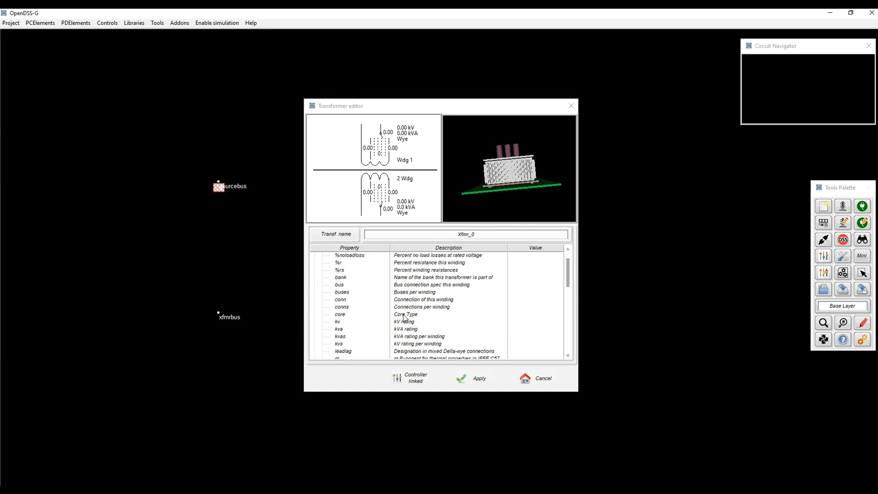
pyautogui.doubleClick(413, 308)
pyautogui.click(445, 244)
pyautogui.click(444, 248)
pyautogui.click(434, 248)
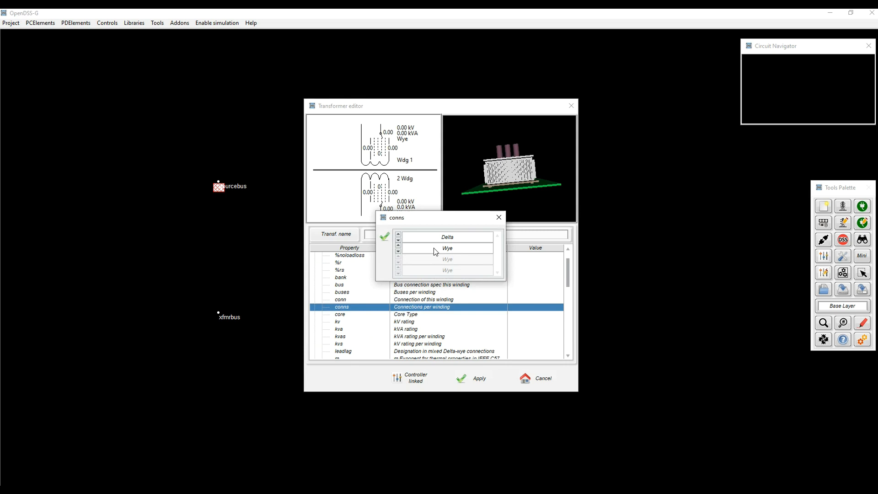
pyautogui.click(384, 235)
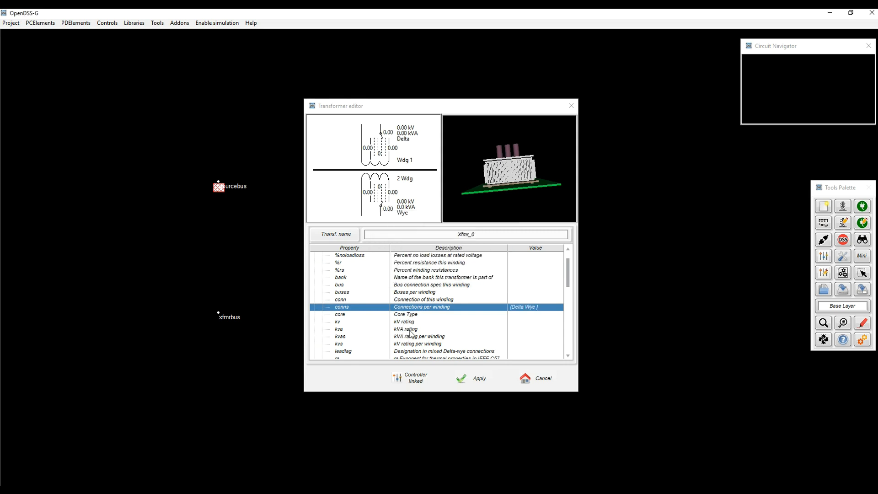
# Set the transformer's kva rating to 500 and its kvas to 500 for each of the two windings
pyautogui.doubleClick(404, 330)
pyautogui.write('500')
pyautogui.press('Return')
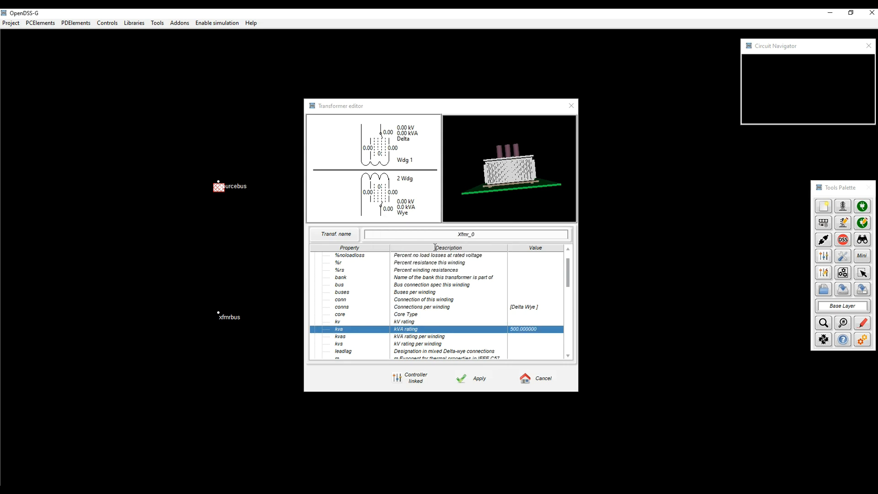
pyautogui.doubleClick(423, 337)
pyautogui.click(430, 242)
pyautogui.press('Down')
pyautogui.write('50')
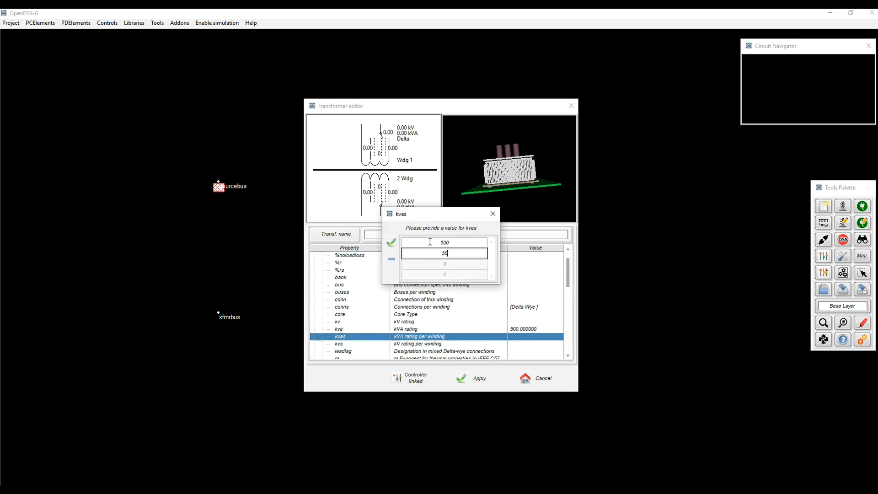
pyautogui.click(391, 242)
# Set the transformer's per-winding kV ratings (kvs) to 4.16 for winding 1 and 0.48 for winding 2
pyautogui.scroll(-1, 412, 322)
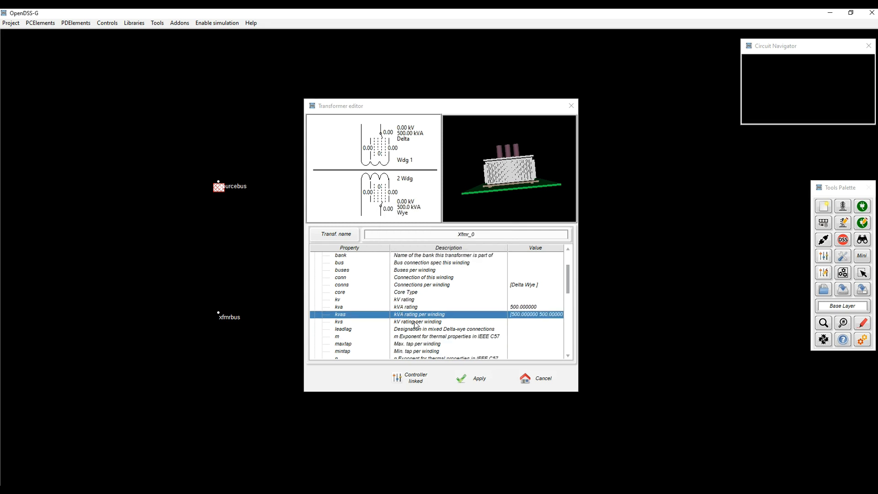
pyautogui.doubleClick(417, 321)
pyautogui.click(429, 241)
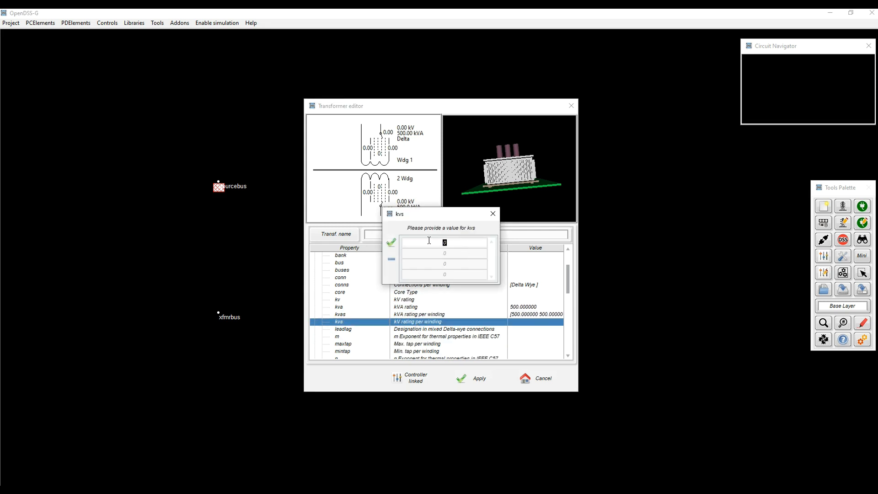
pyautogui.write('4.16')
pyautogui.press('Down')
pyautogui.click(390, 243)
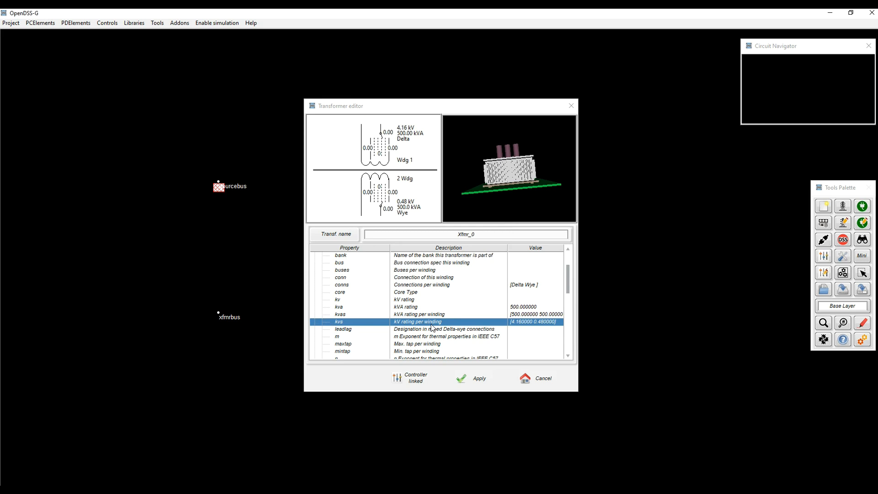
pyautogui.scroll(1, 425, 326)
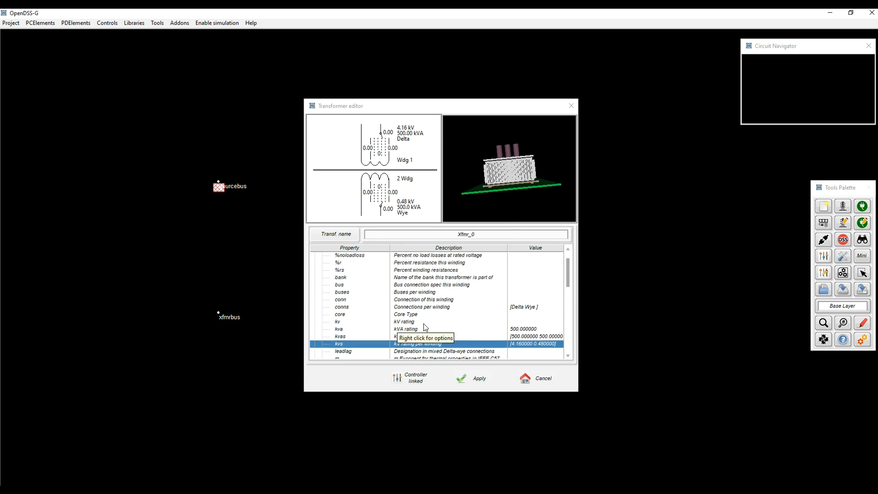
# Assign sourcebus to the transformer's first winding in the buses property, connecting all three phases
pyautogui.scroll(-5, 425, 327)
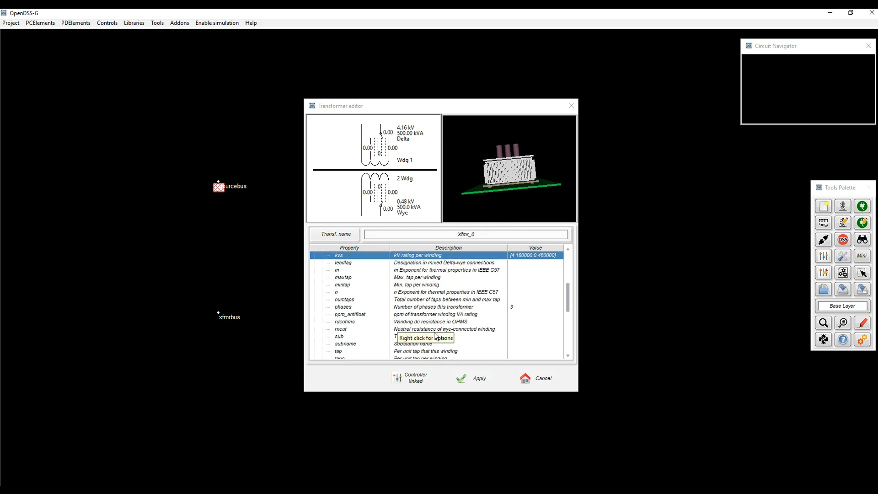
pyautogui.scroll(3, 436, 336)
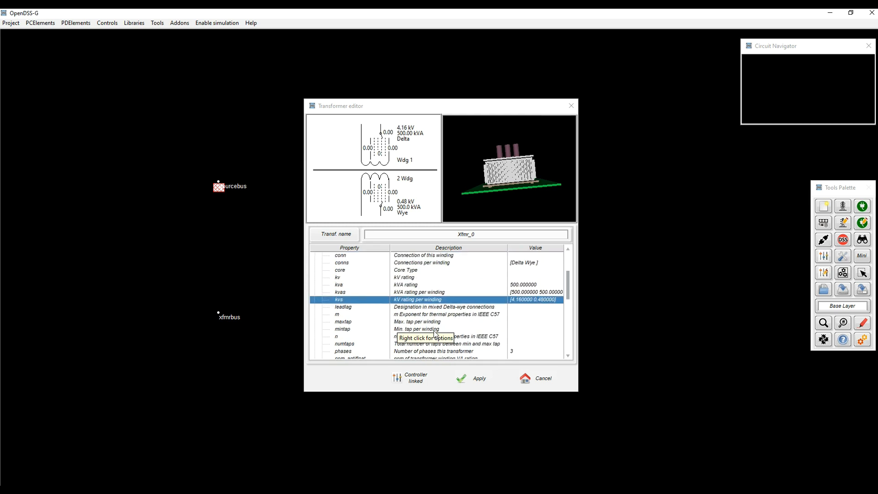
pyautogui.scroll(1, 434, 331)
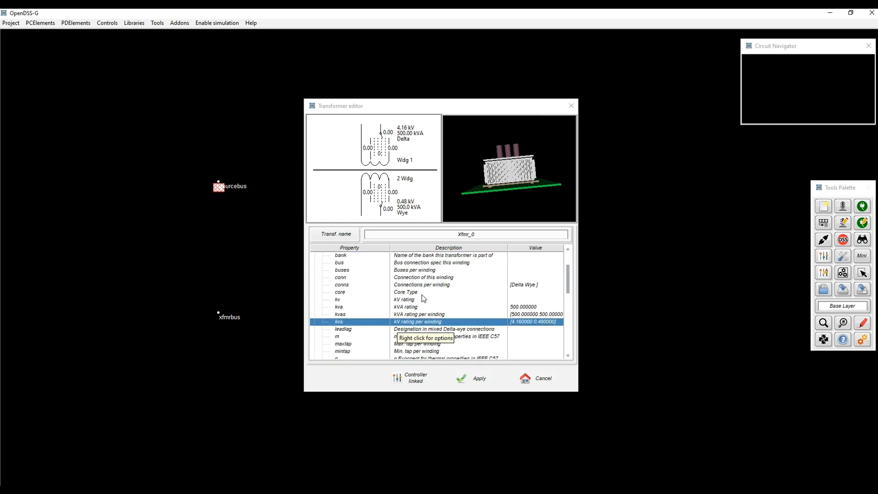
pyautogui.scroll(1, 430, 304)
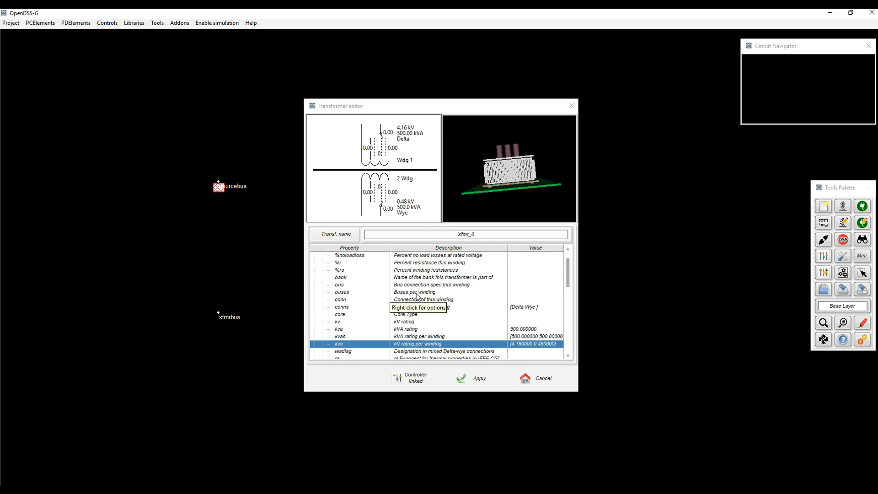
pyautogui.click(417, 295)
pyautogui.doubleClick(416, 294)
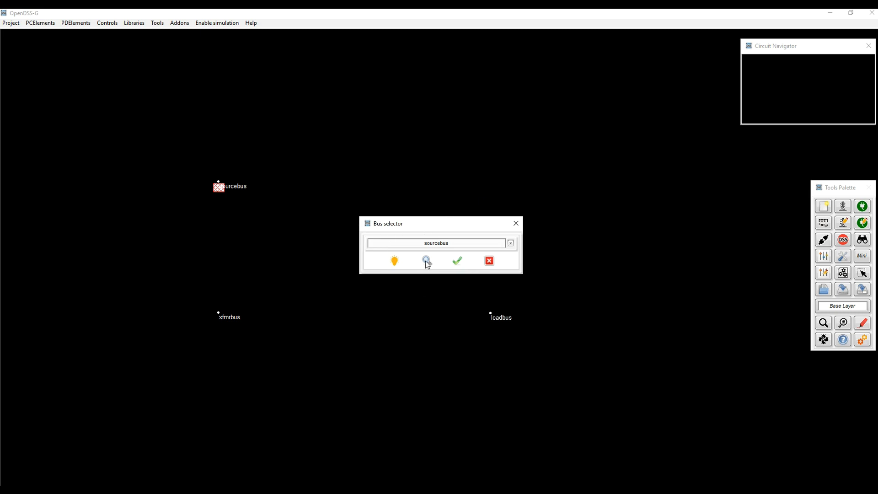
pyautogui.click(394, 261)
pyautogui.click(457, 261)
pyautogui.click(467, 306)
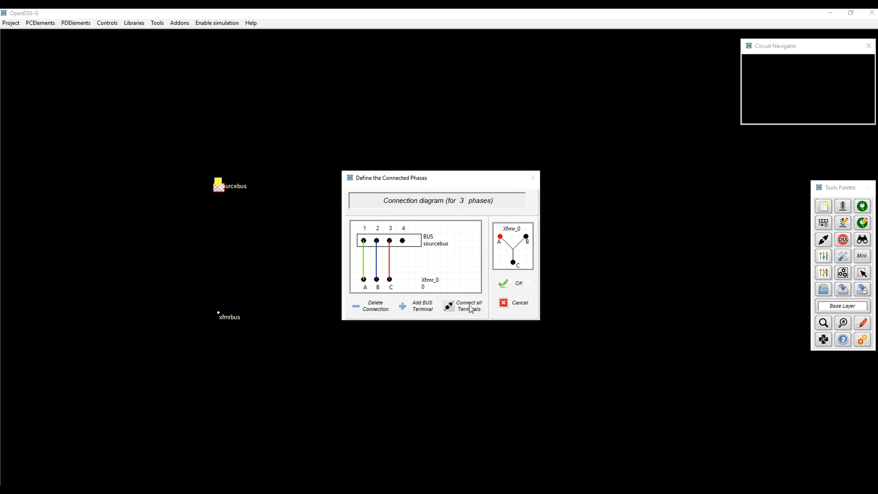
pyautogui.click(514, 283)
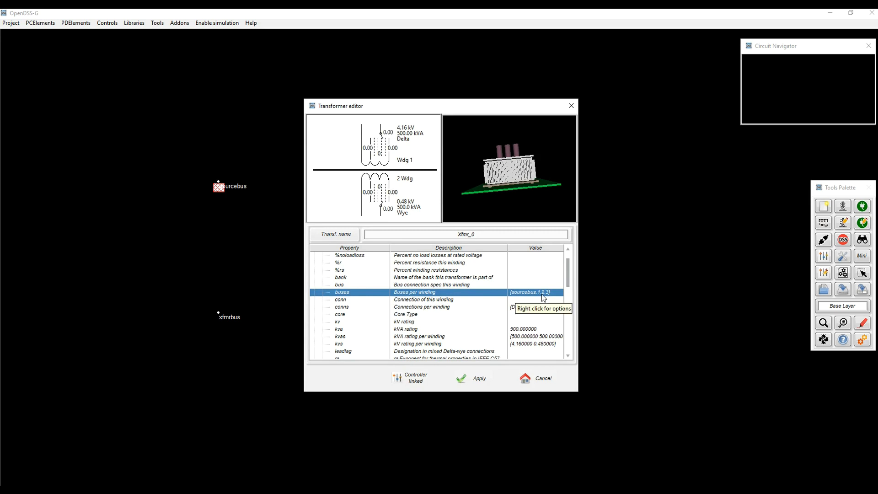
# Add xfmrbus to the buses property for the second winding, connecting all three phases
pyautogui.doubleClick(423, 295)
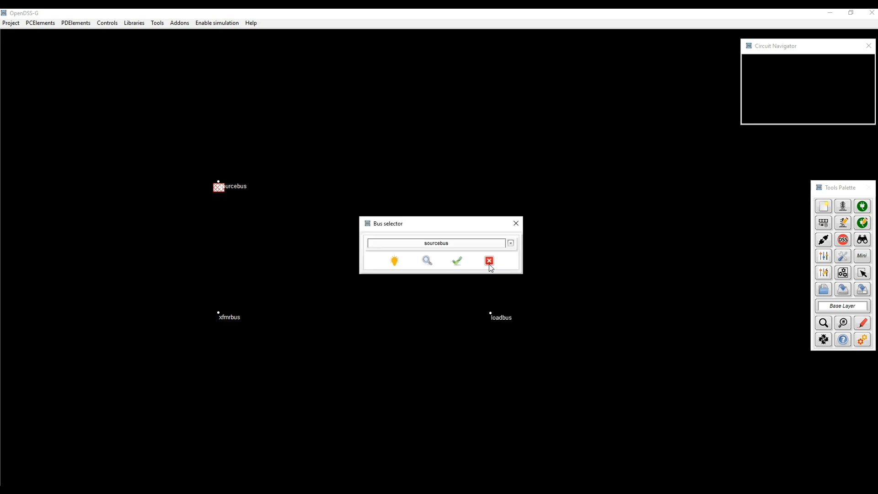
pyautogui.moveTo(480, 241); pyautogui.dragTo(400, 264)
pyautogui.write('xfmrbus')
pyautogui.click(392, 263)
pyautogui.click(459, 264)
pyautogui.click(457, 305)
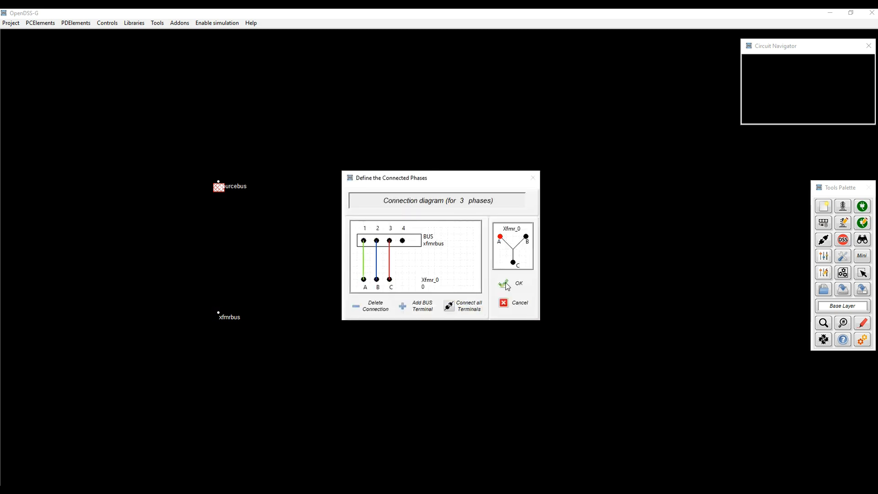
pyautogui.click(505, 282)
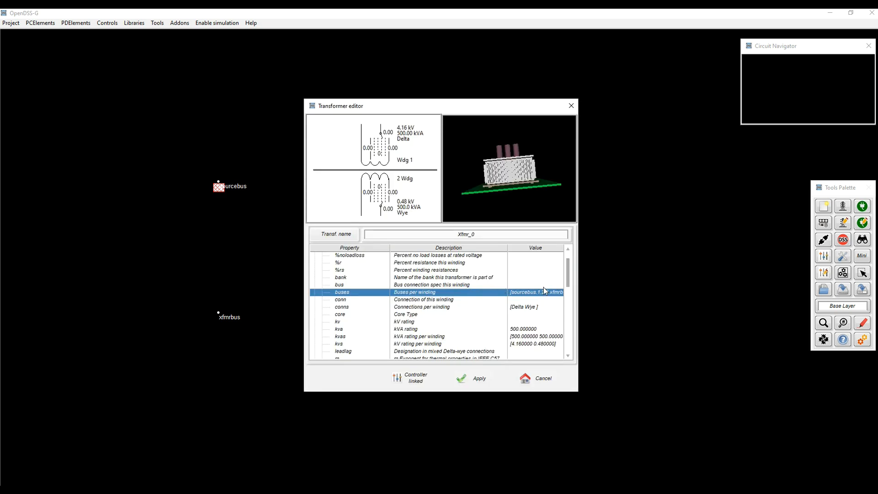
# Try to add another bus to the transformer's buses property, then clear the values of that property only
pyautogui.doubleClick(407, 295)
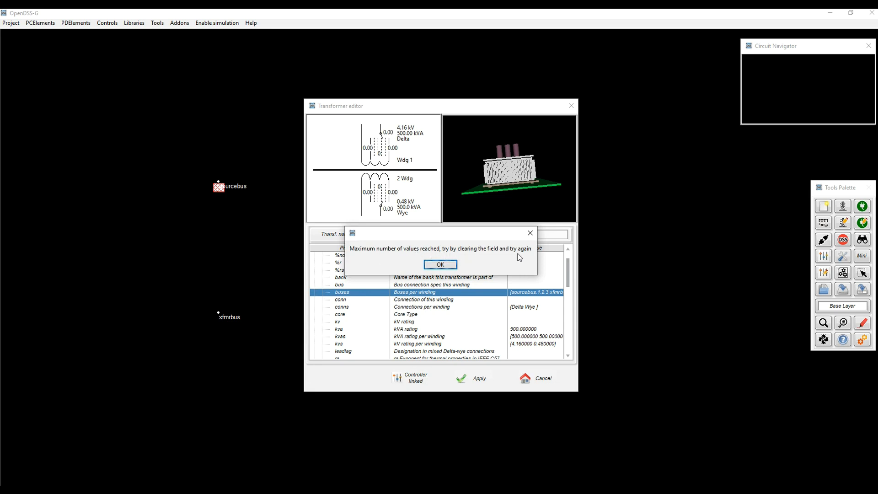
pyautogui.click(444, 265)
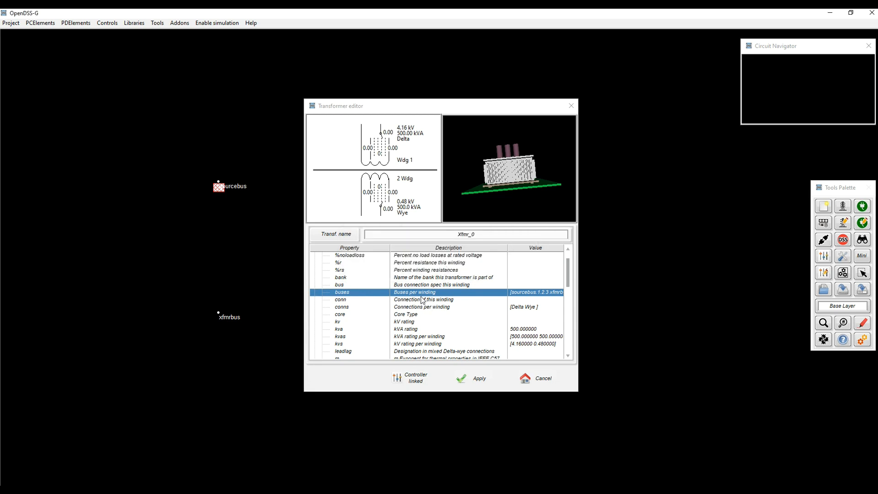
pyautogui.rightClick(422, 295)
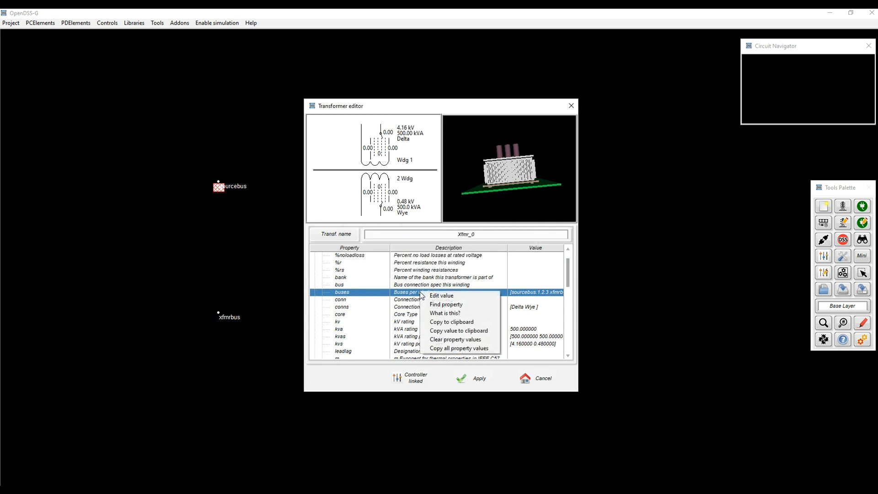
pyautogui.click(449, 340)
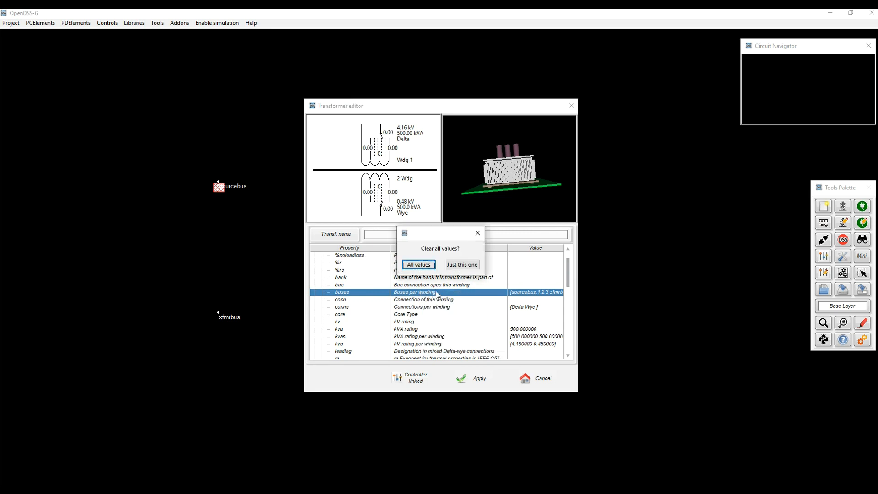
pyautogui.click(462, 265)
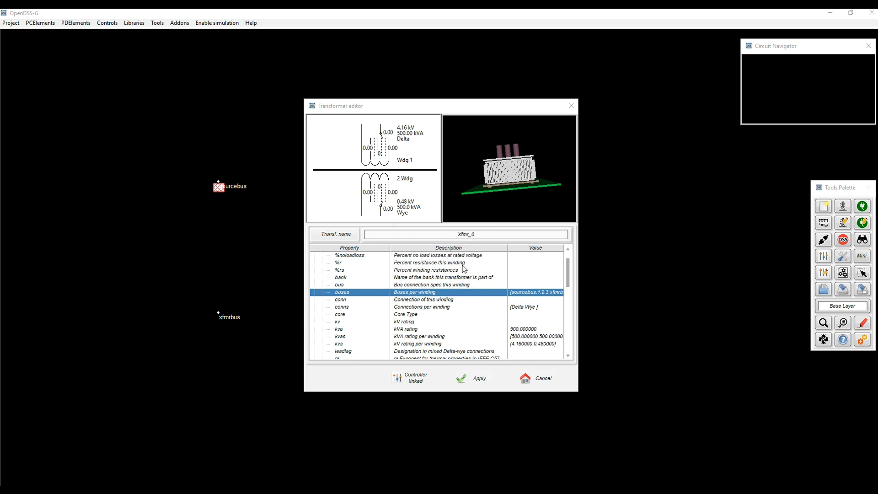
# Enter sourcebus again as the first winding's bus in the cleared buses property, with all terminals connected
pyautogui.doubleClick(443, 293)
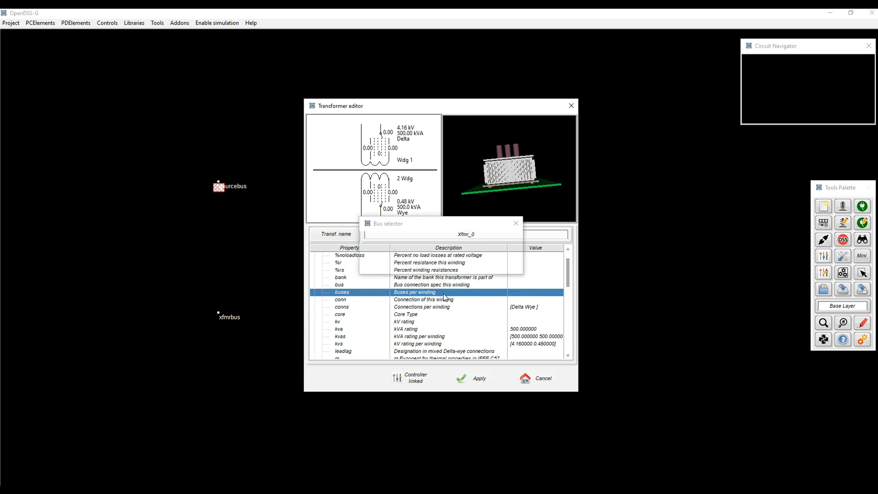
pyautogui.click(456, 261)
pyautogui.click(449, 305)
pyautogui.click(506, 283)
# Connect the transformer's second winding to all three phases of xfmrbus and apply the transformer definition
pyautogui.doubleClick(457, 293)
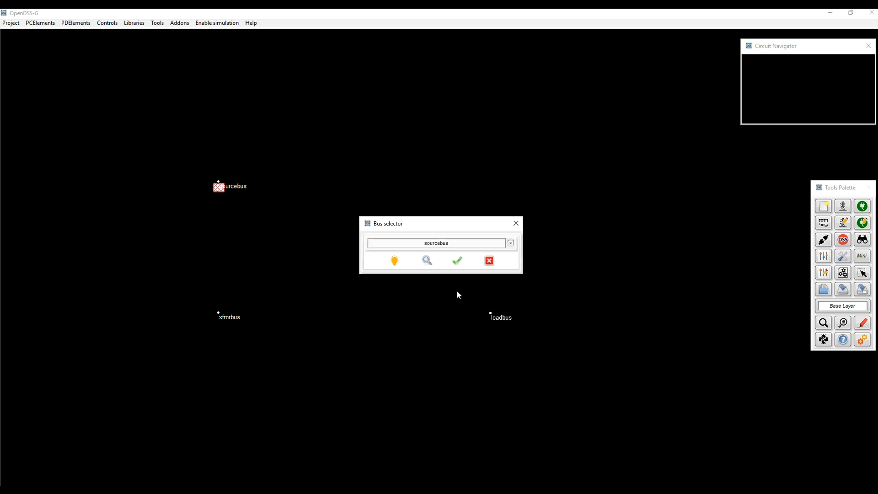
pyautogui.click(383, 240)
pyautogui.write('xfmrbus')
pyautogui.click(457, 261)
pyautogui.click(462, 310)
pyautogui.click(515, 289)
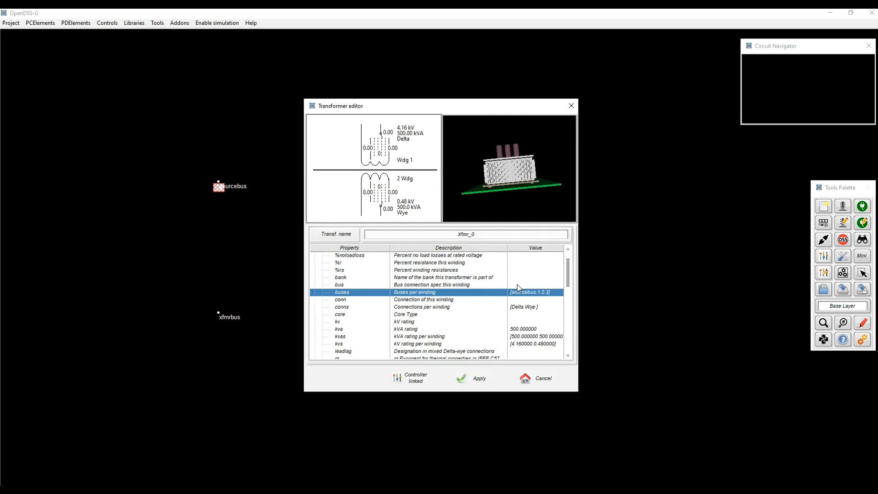
pyautogui.click(480, 379)
# Reopen transformer xfmr_0 for editing and review its nominal values
pyautogui.click(844, 224)
pyautogui.click(817, 199)
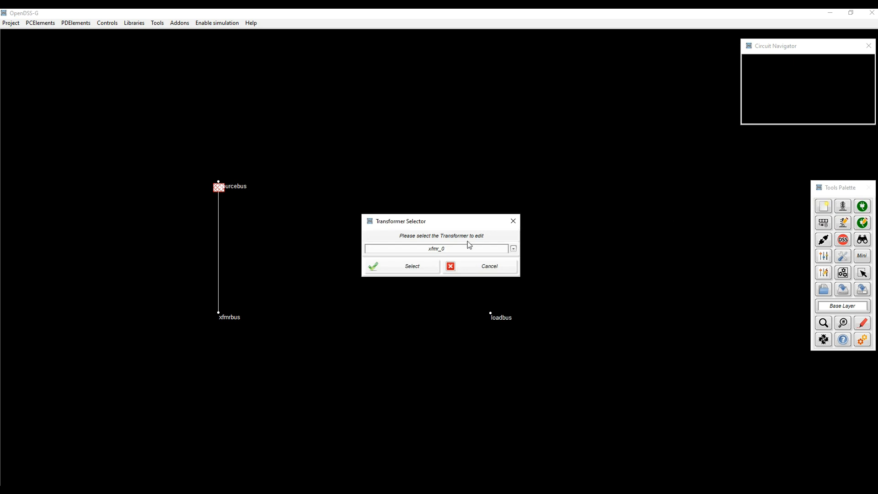
pyautogui.click(422, 268)
pyautogui.click(314, 255)
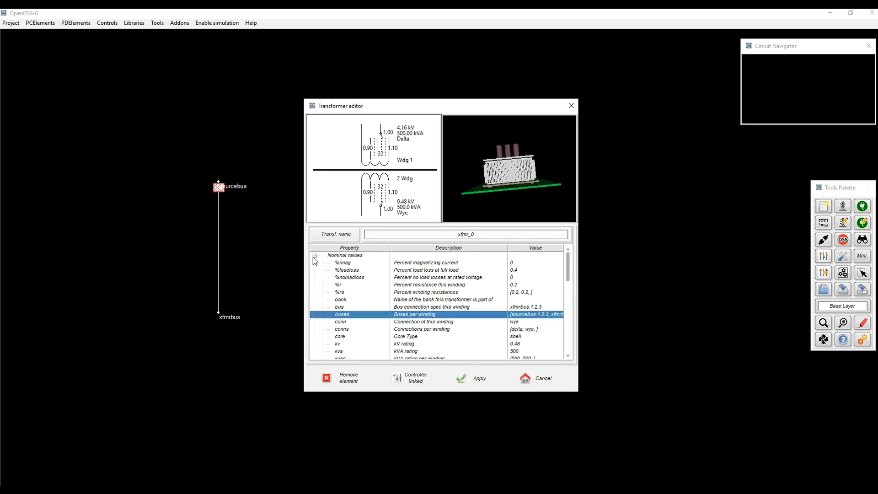
pyautogui.scroll(-1, 355, 299)
pyautogui.scroll(1, 410, 318)
pyautogui.scroll(-2, 453, 298)
pyautogui.scroll(-4, 454, 298)
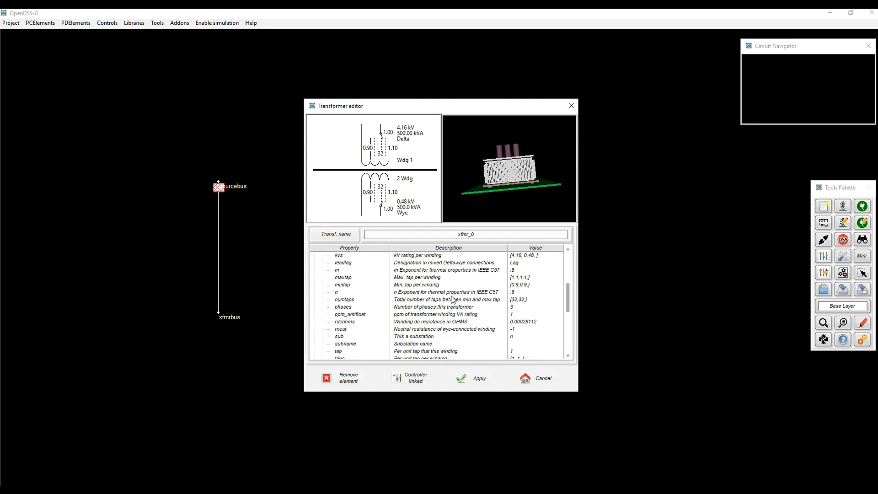
pyautogui.scroll(-5, 445, 298)
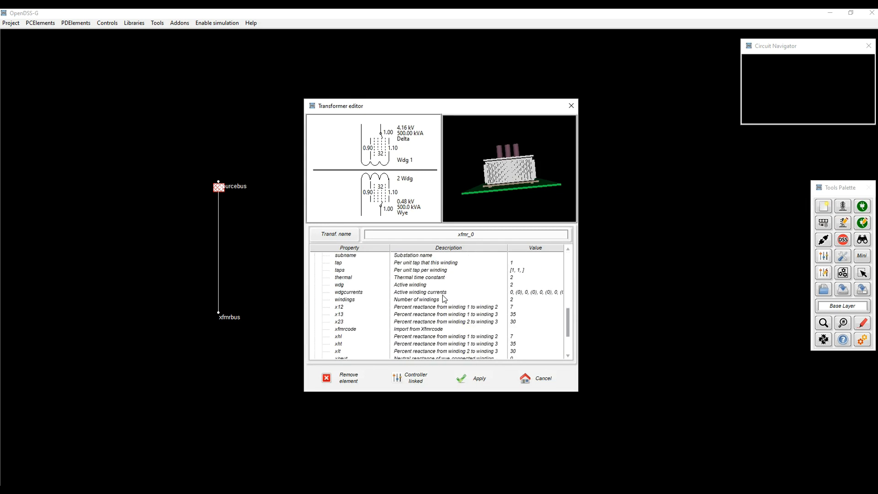
pyautogui.scroll(6, 443, 299)
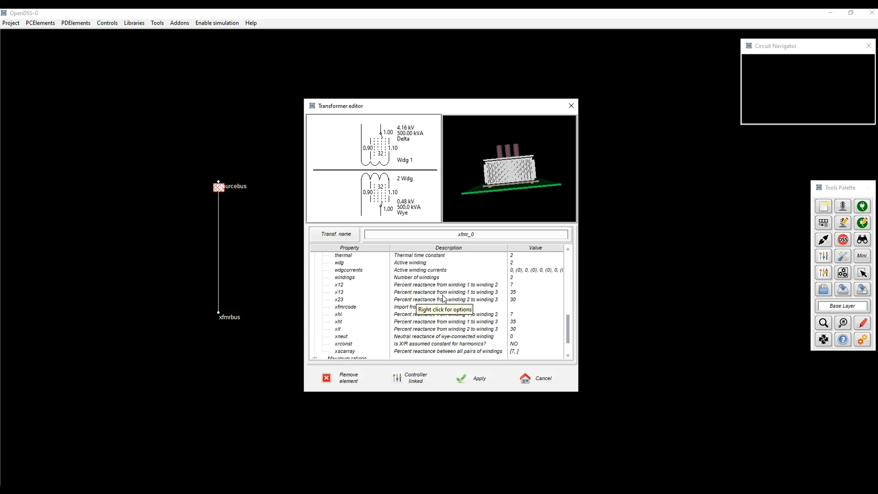
pyautogui.scroll(5, 443, 298)
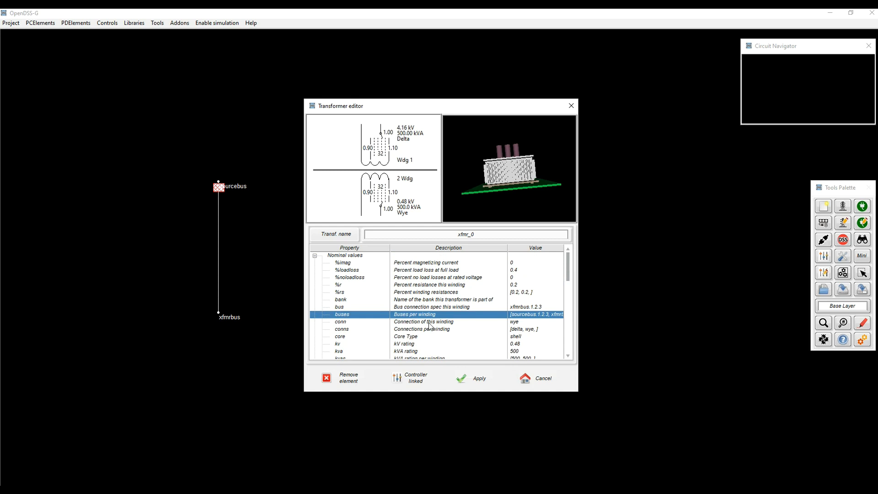
# Copy the transformer's buses property with its name and value, and paste it into an empty Notepad document
pyautogui.rightClick(416, 316)
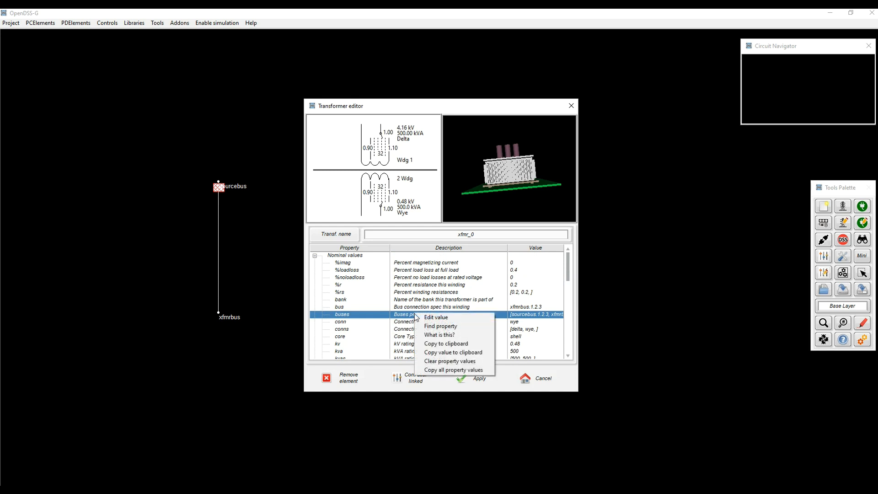
pyautogui.click(453, 347)
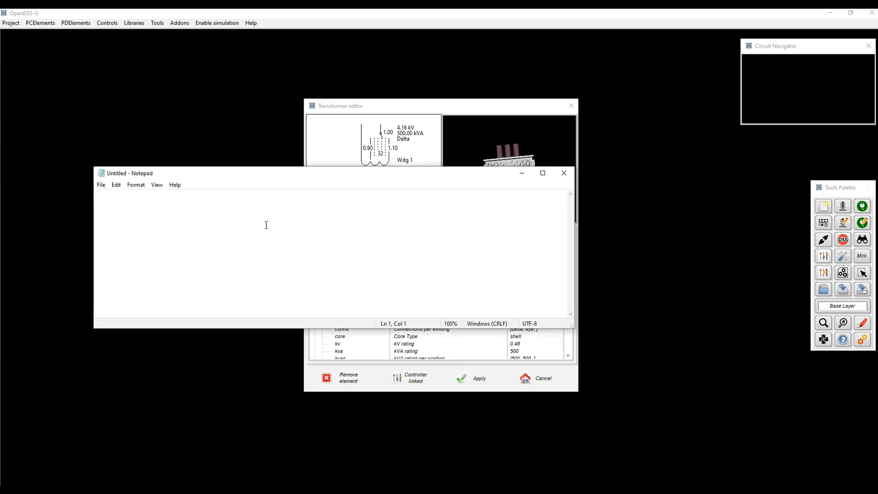
pyautogui.hotkey('ctrl', 'v')
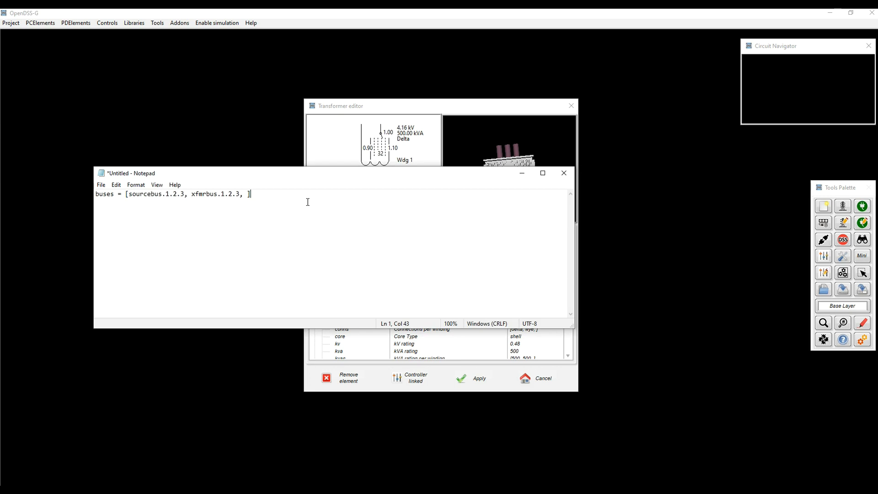
pyautogui.click(525, 174)
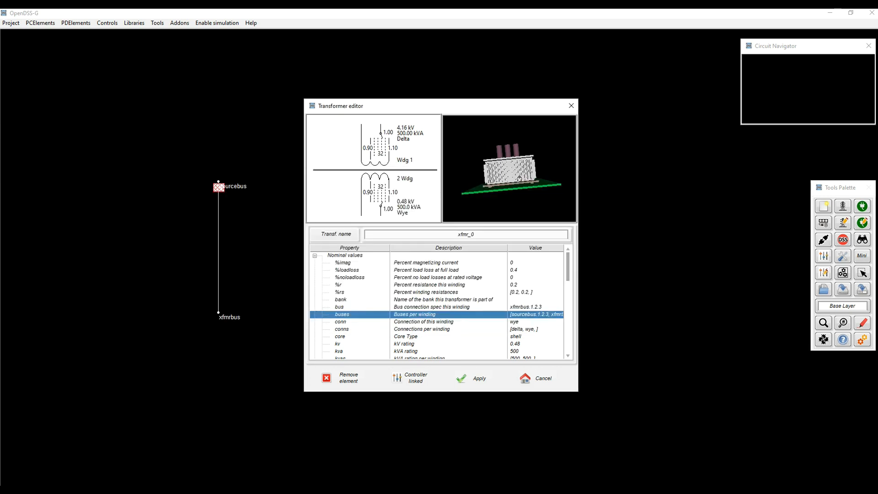
# Copy only the value of the buses property and paste it into Notepad two lines below the first entry
pyautogui.rightClick(399, 318)
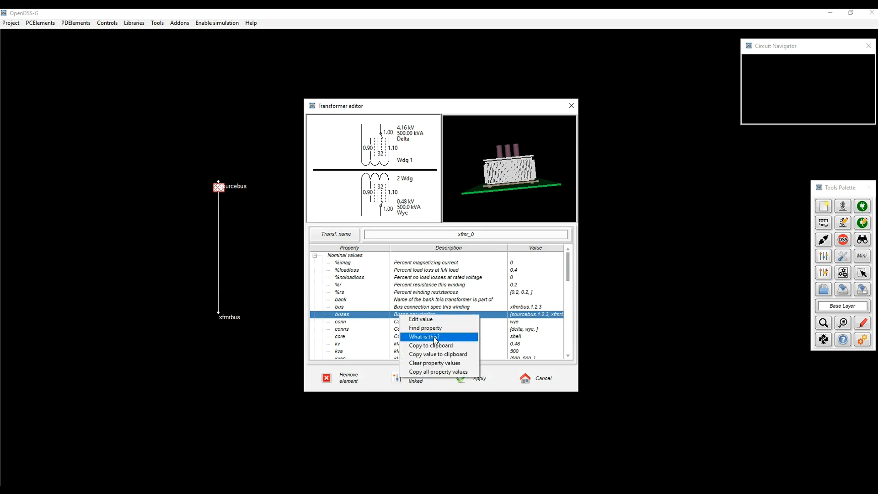
pyautogui.click(442, 355)
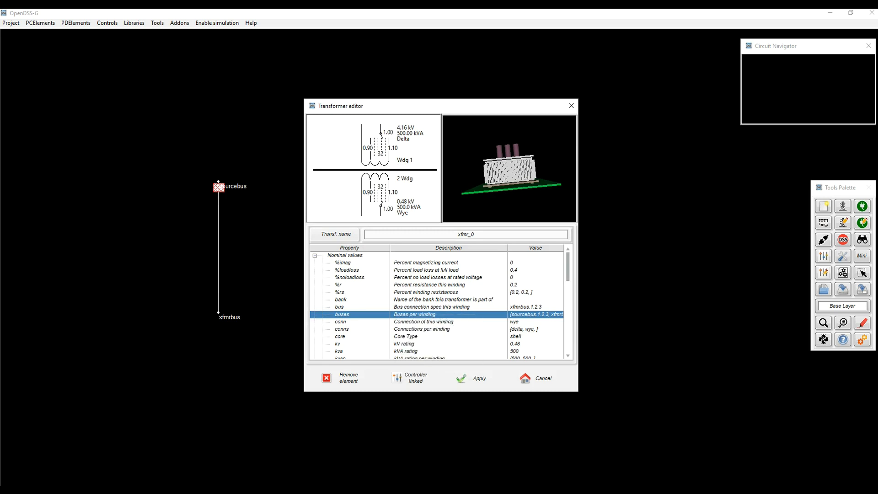
pyautogui.hotkey('alt', 'Tab')
pyautogui.press('Return')
pyautogui.press('Return')
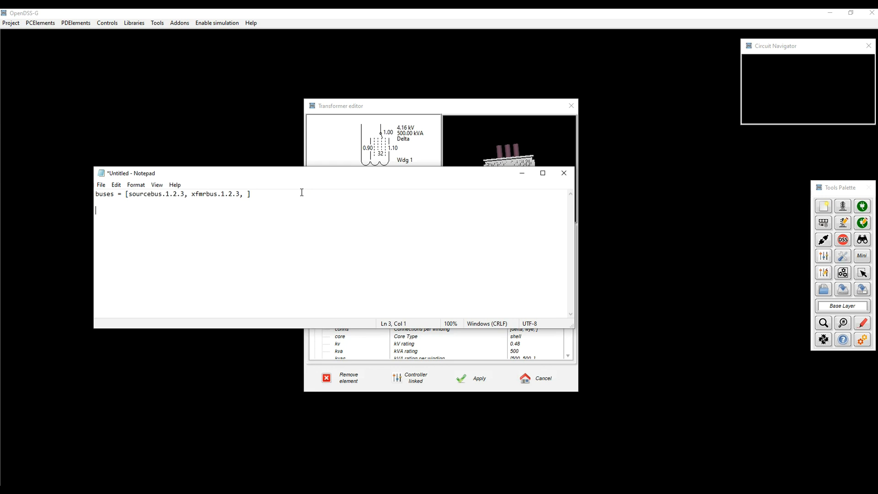
pyautogui.hotkey('ctrl', 'v')
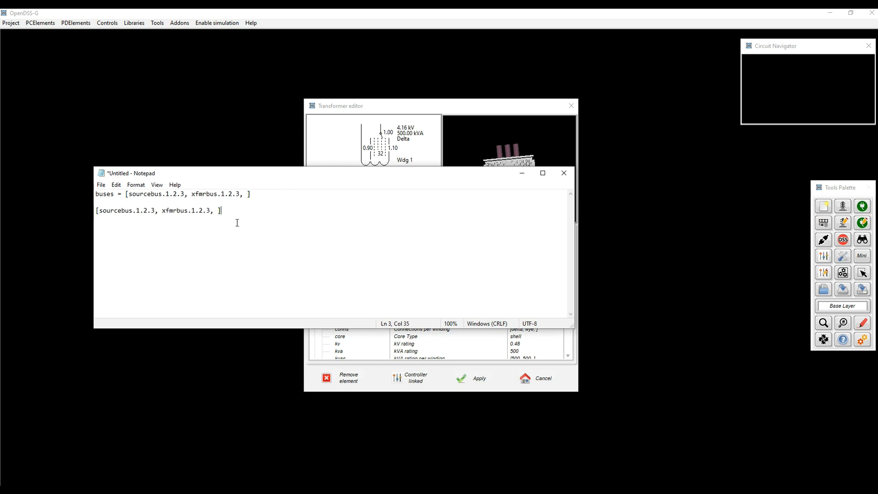
pyautogui.click(527, 176)
# View the options available for the buses property and close the transformer editor without applying changes
pyautogui.rightClick(432, 314)
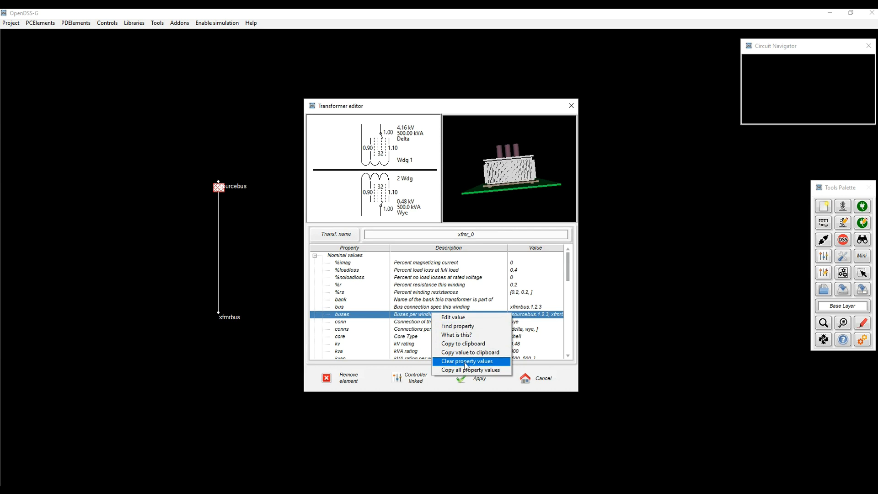
pyautogui.click(406, 316)
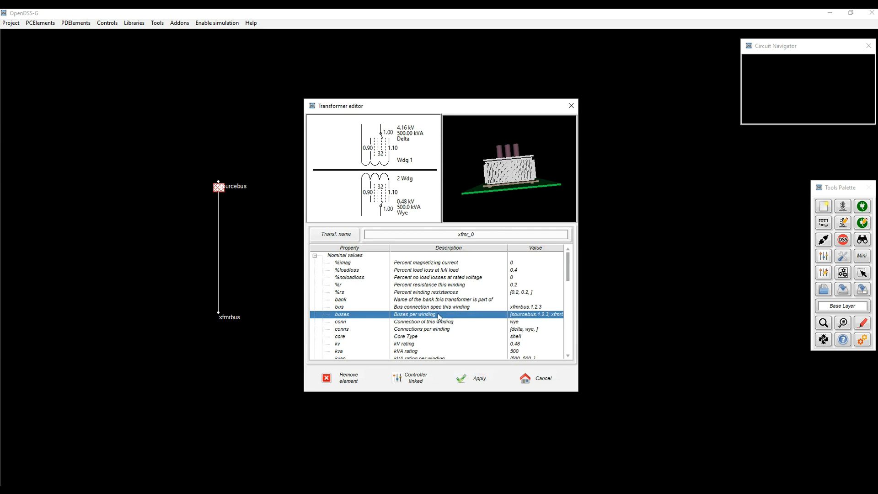
pyautogui.click(539, 380)
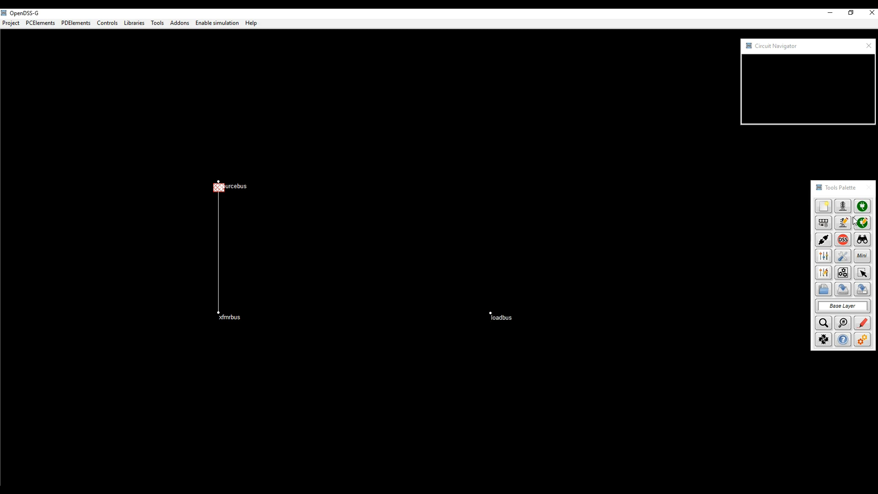
# Create a new line element and name it myLine_0
pyautogui.click(844, 209)
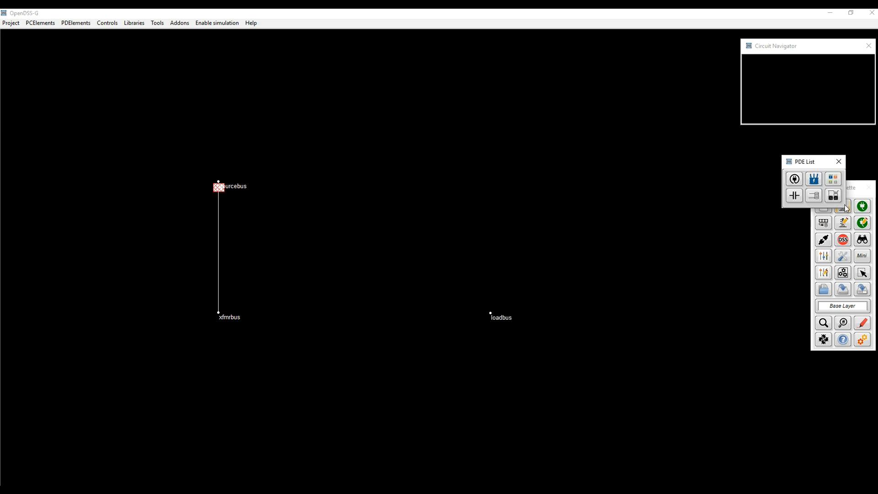
pyautogui.click(795, 181)
pyautogui.moveTo(415, 162); pyautogui.dragTo(411, 125)
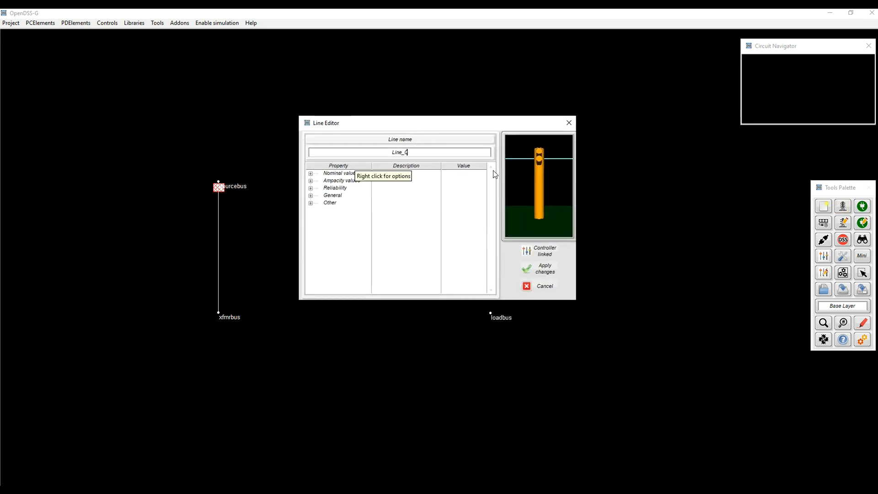
pyautogui.write('my')
# Set the number of phases of line myLine_0 to 3 in its nominal values
pyautogui.click(310, 173)
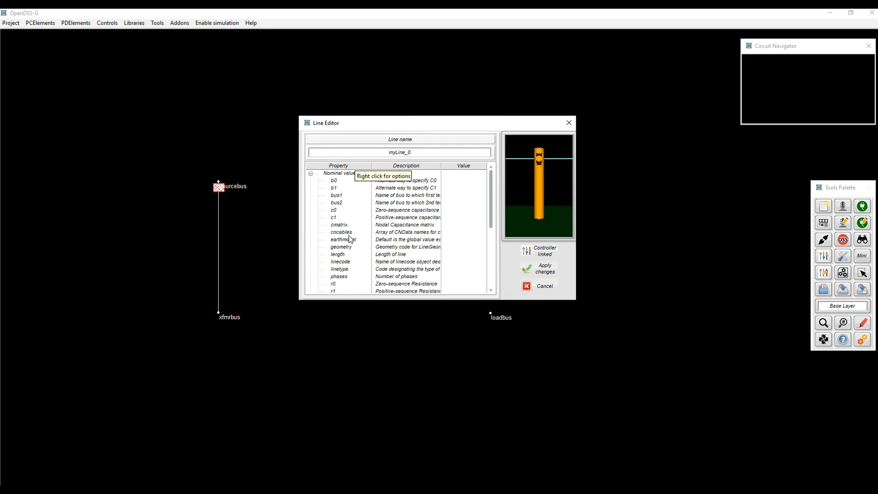
pyautogui.scroll(-1, 351, 242)
pyautogui.doubleClick(387, 256)
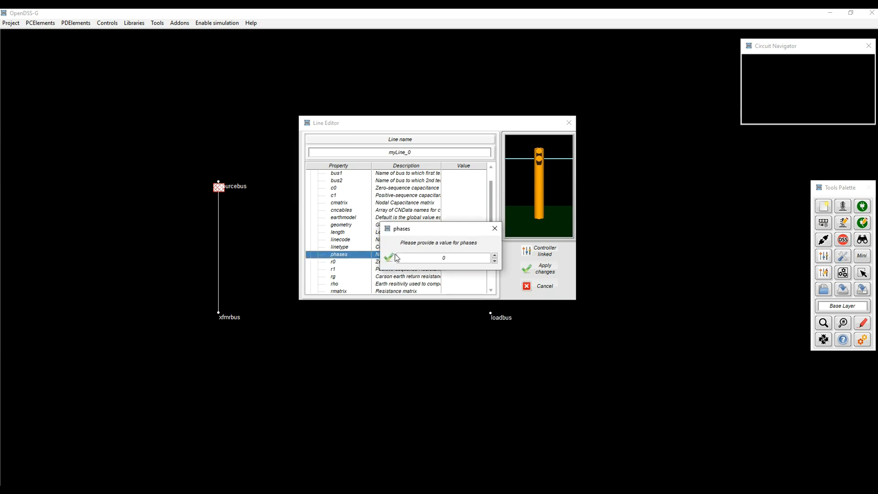
pyautogui.write('3')
pyautogui.click(388, 258)
pyautogui.moveTo(531, 199); pyautogui.dragTo(540, 209)
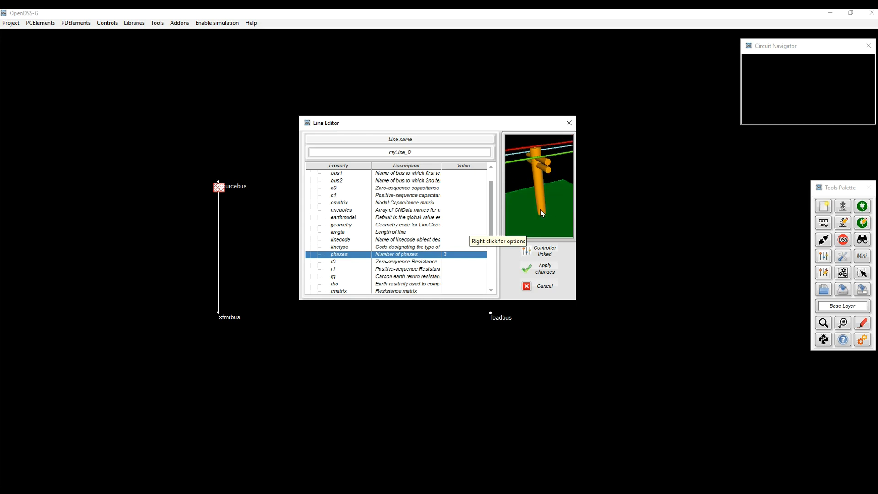
# Set the line's zero-sequence resistance r0 and positive-sequence resistance r1 to 0.001 each
pyautogui.doubleClick(399, 262)
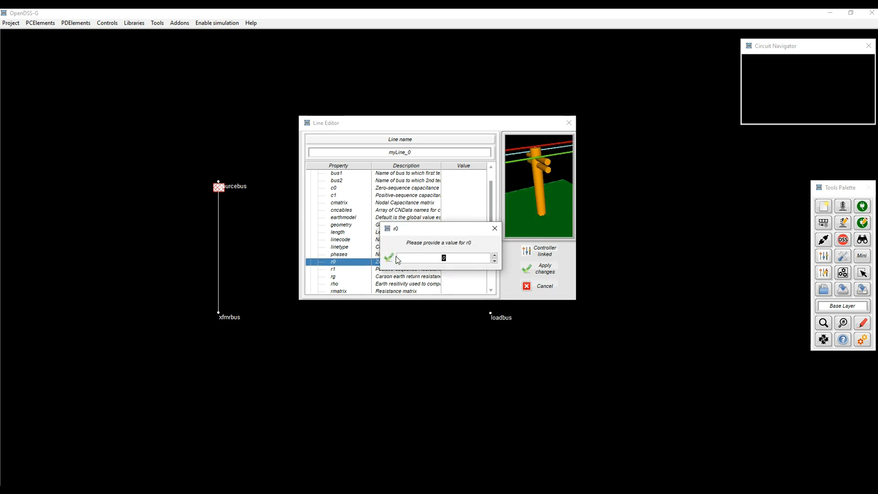
pyautogui.write('0.001')
pyautogui.click(393, 257)
pyautogui.doubleClick(408, 269)
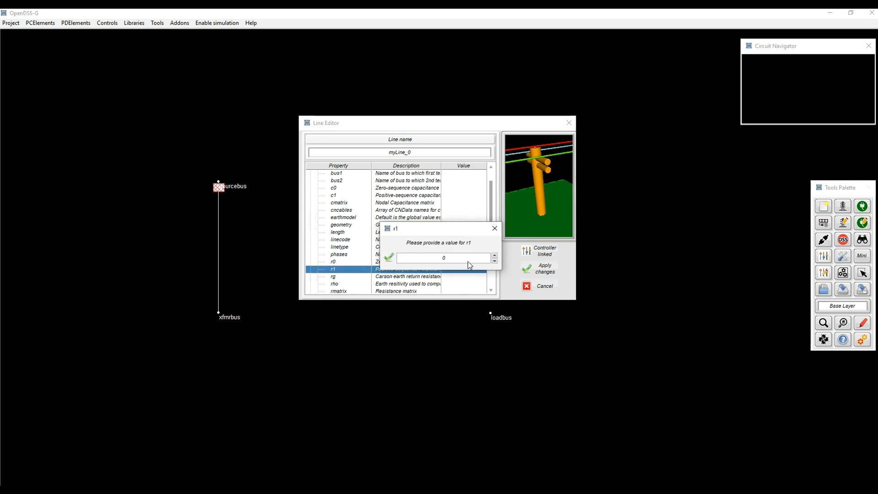
pyautogui.write('.001')
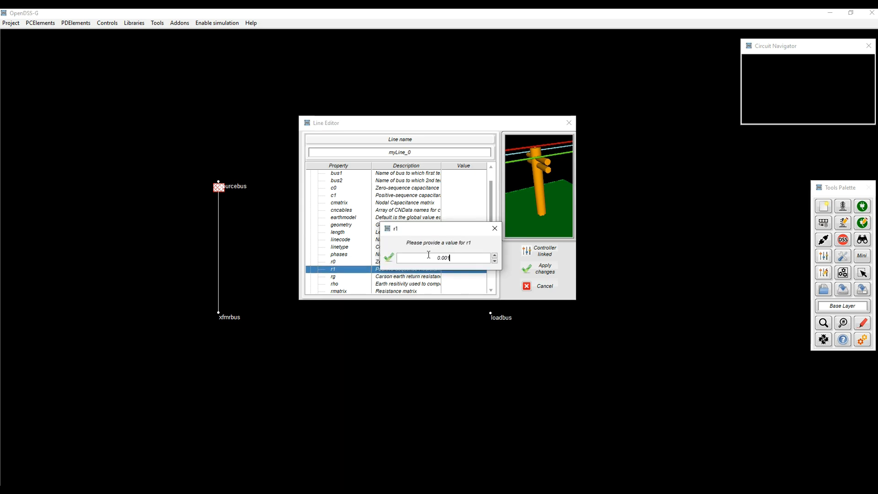
pyautogui.click(390, 257)
# Set the line's zero-sequence reactance x0 and positive-sequence reactance x1 to 0.001 each
pyautogui.scroll(-2, 384, 257)
pyautogui.scroll(-1, 384, 257)
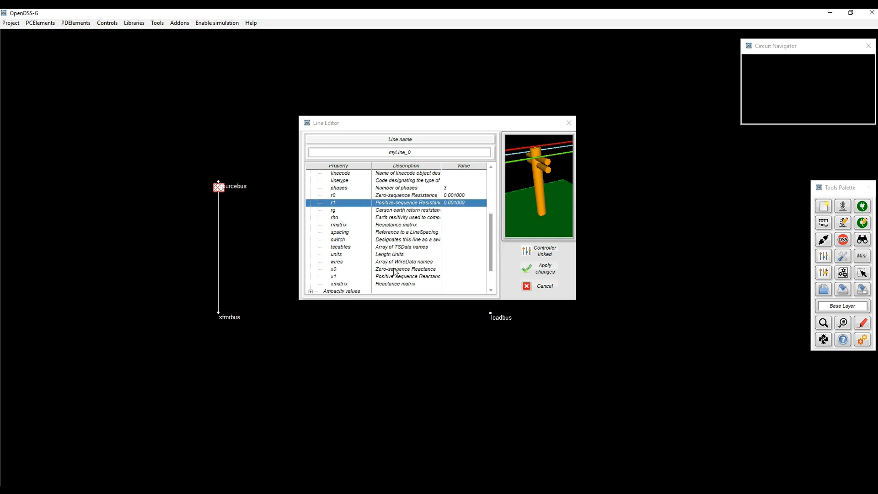
pyautogui.doubleClick(394, 270)
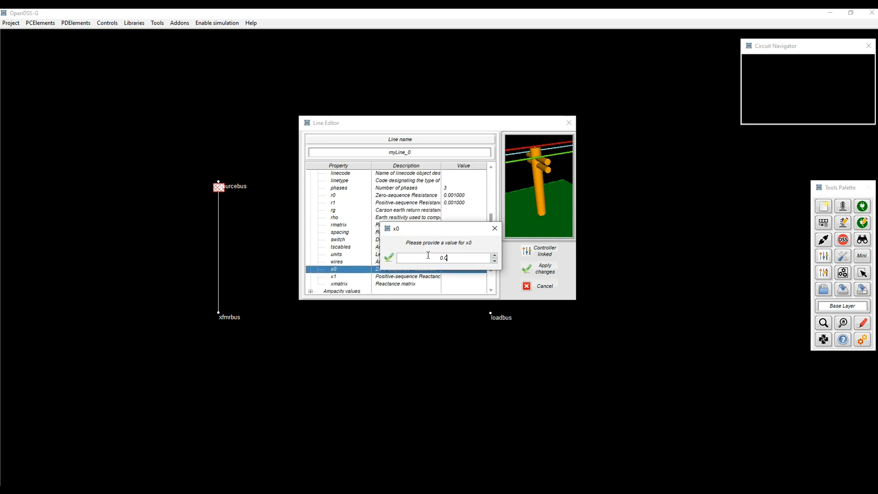
pyautogui.write('.001')
pyautogui.click(389, 257)
pyautogui.doubleClick(395, 276)
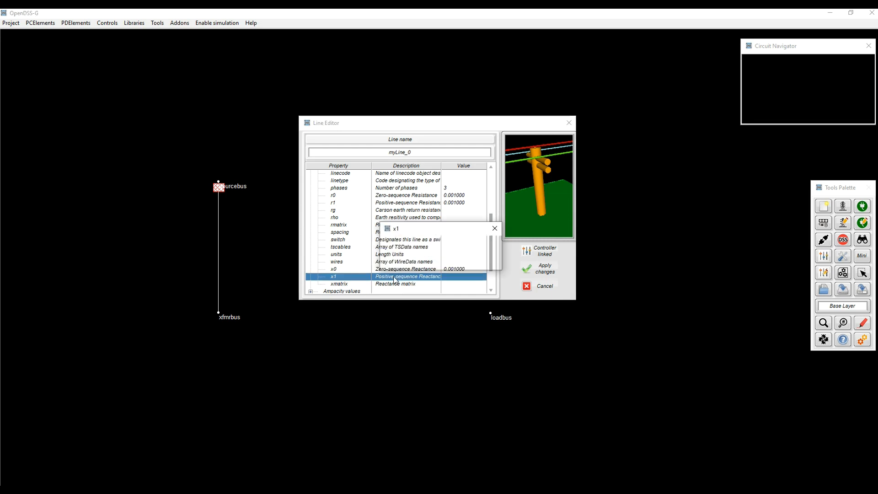
pyautogui.doubleClick(446, 258)
pyautogui.write('0.001')
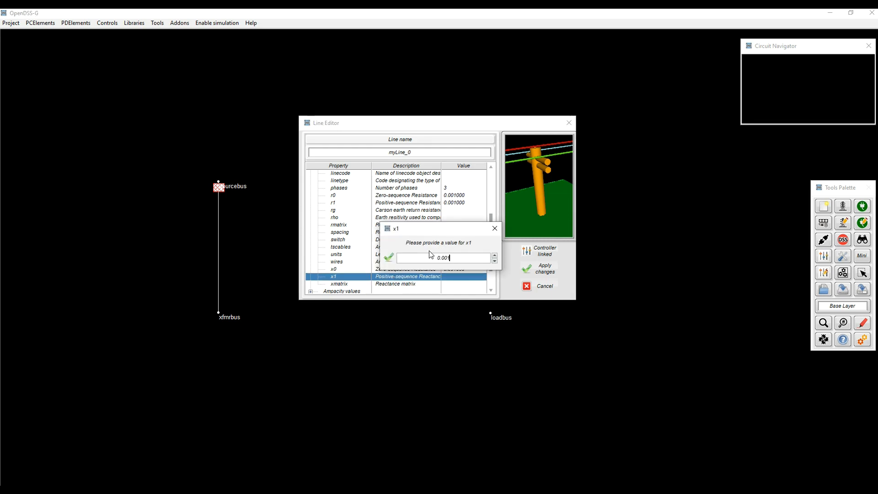
pyautogui.click(390, 257)
# Assign the line's bus1 to xfmrbus and connect all three phases to the bus terminals
pyautogui.scroll(2, 368, 270)
pyautogui.scroll(2, 368, 271)
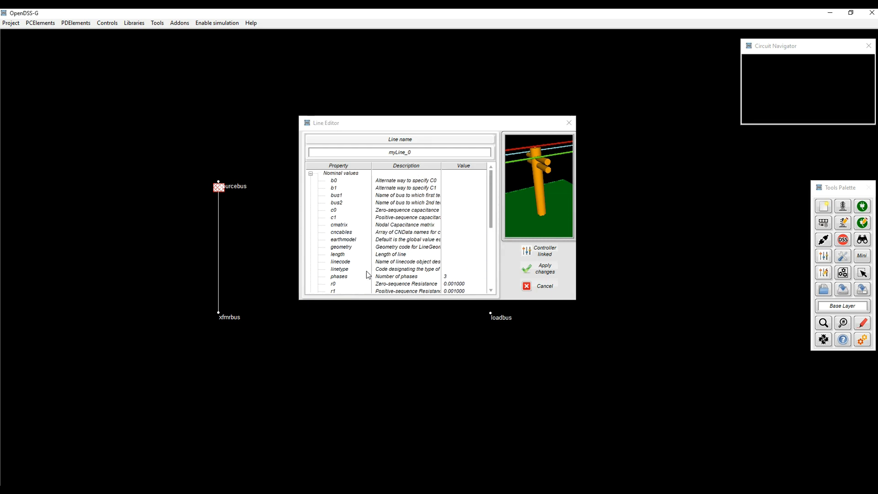
pyautogui.click(390, 199)
pyautogui.doubleClick(390, 200)
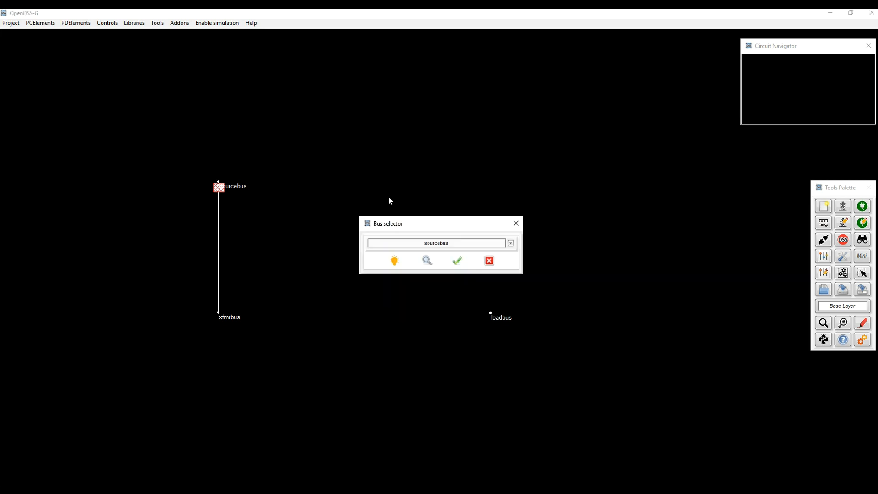
pyautogui.doubleClick(490, 245)
pyautogui.write('xfmrbus')
pyautogui.click(394, 260)
pyautogui.click(458, 261)
pyautogui.click(464, 305)
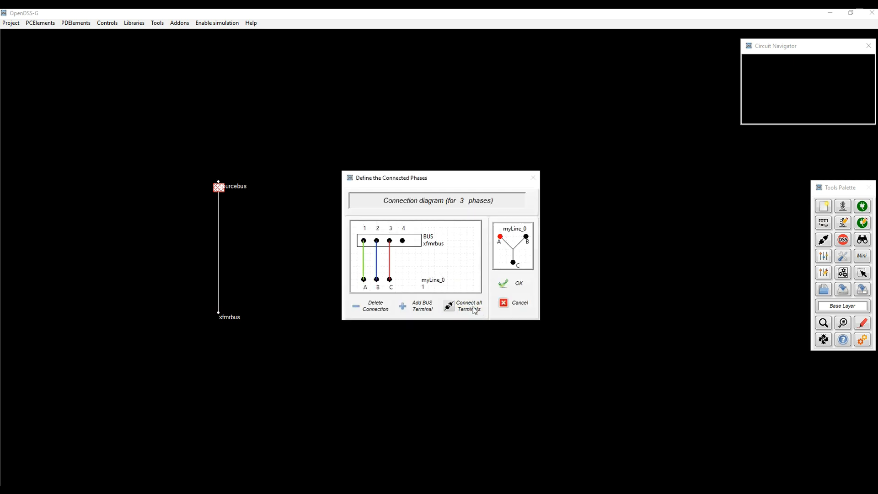
pyautogui.click(517, 290)
# Assign the line's bus2 to loadbus with all phases connected, and apply the line definition to the circuit
pyautogui.click(425, 203)
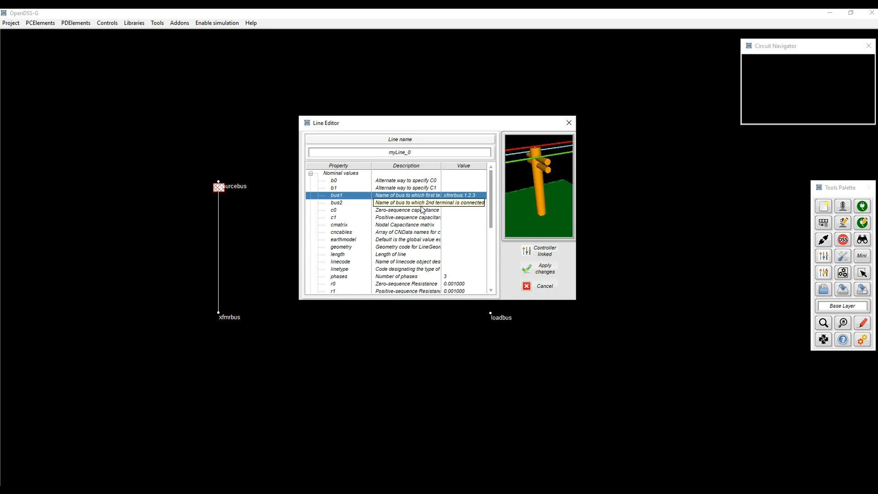
pyautogui.write('loadbus')
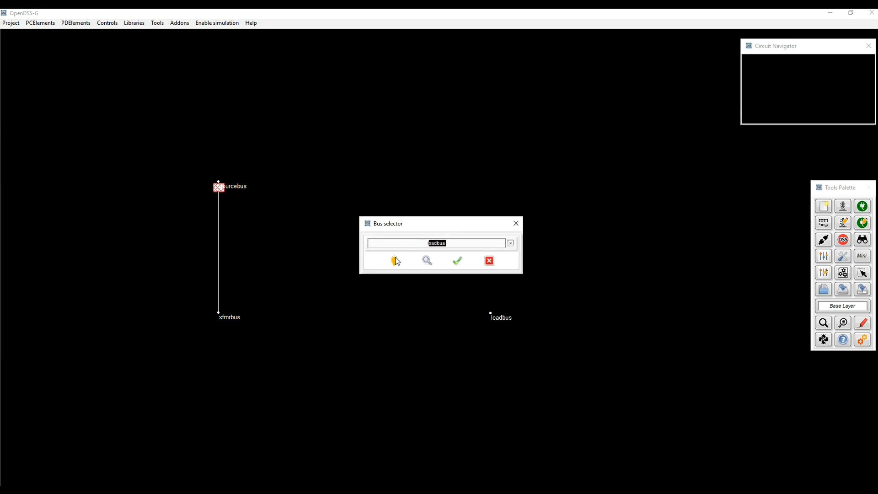
pyautogui.click(396, 261)
pyautogui.click(460, 264)
pyautogui.click(467, 305)
pyautogui.click(520, 290)
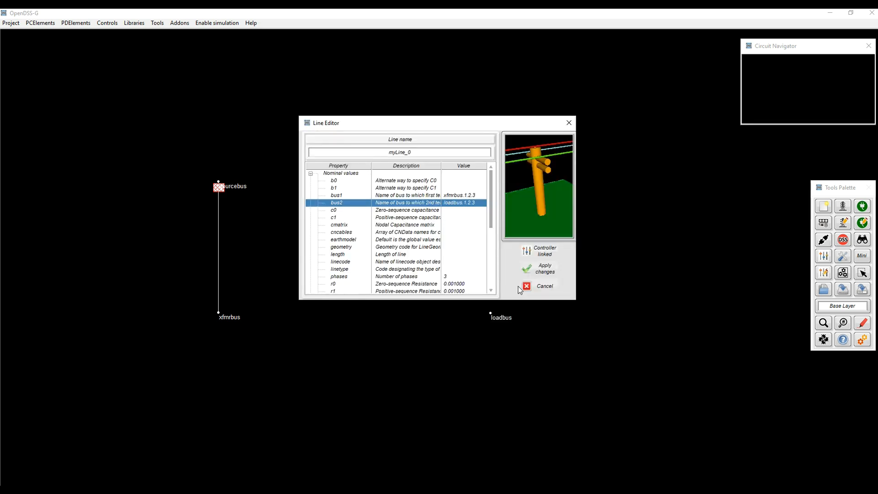
pyautogui.scroll(-2, 433, 242)
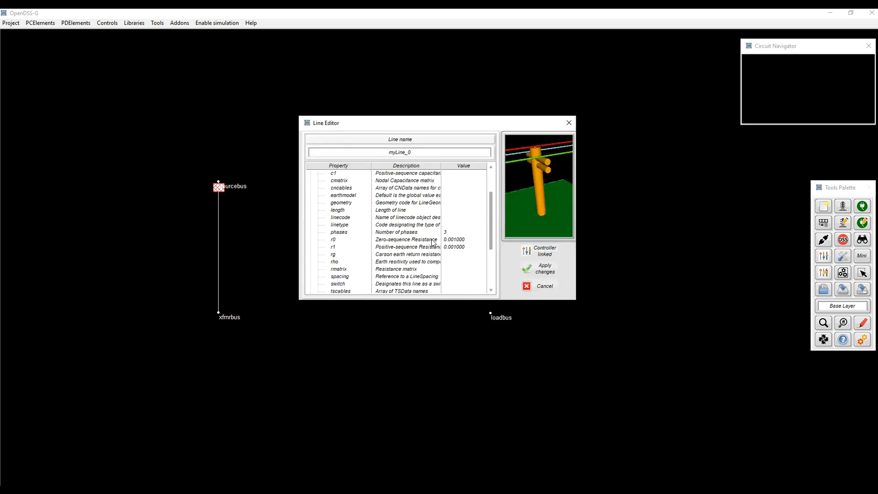
pyautogui.scroll(2, 433, 243)
pyautogui.click(535, 273)
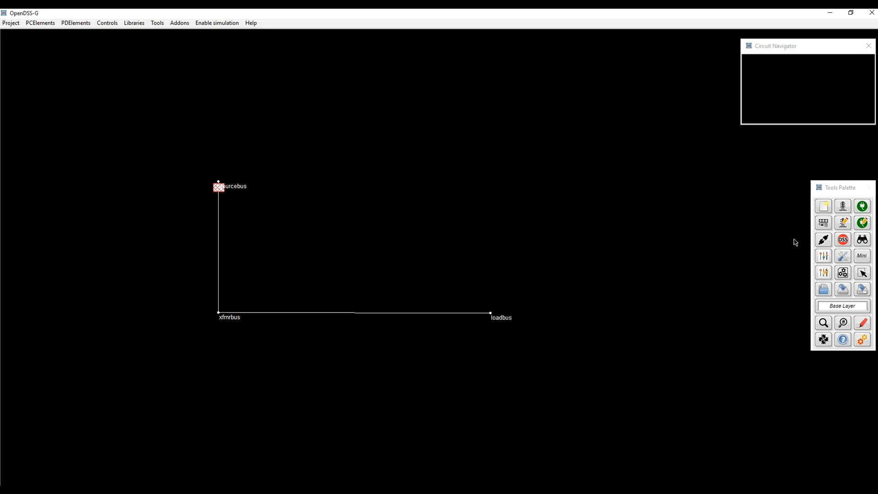
# Create a new load element and name it myLd_0
pyautogui.click(863, 206)
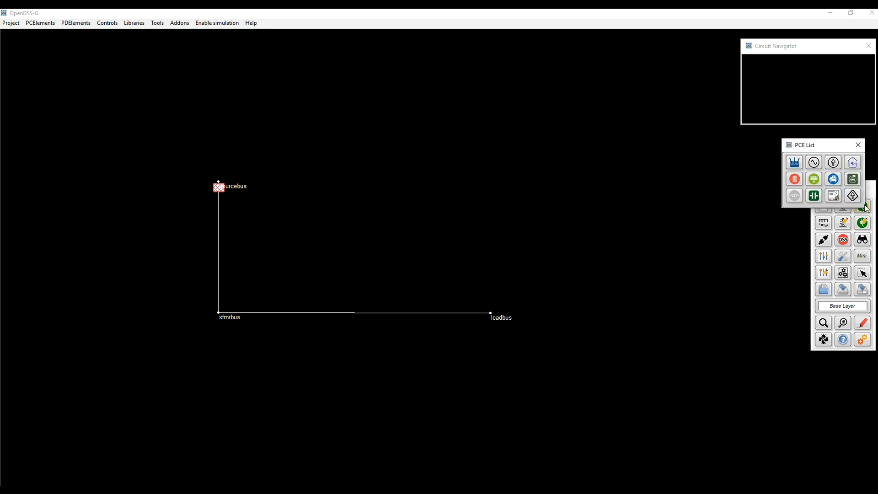
pyautogui.click(854, 163)
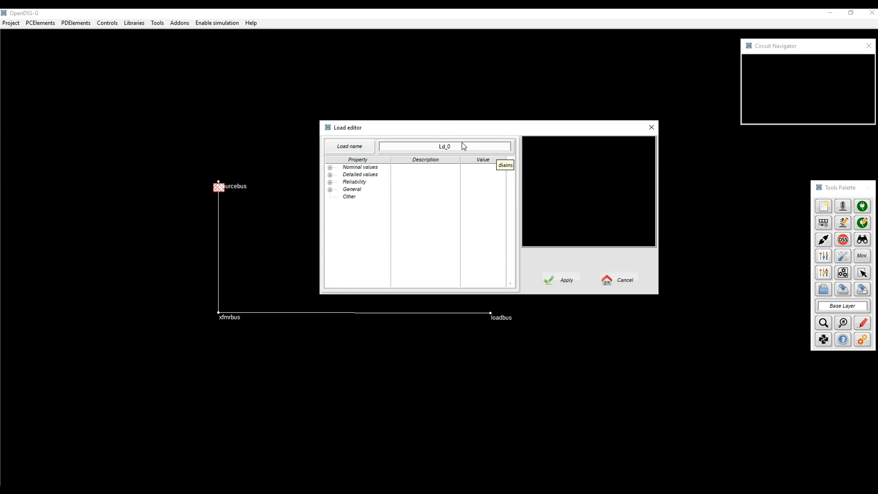
pyautogui.press('Home')
pyautogui.write('my')
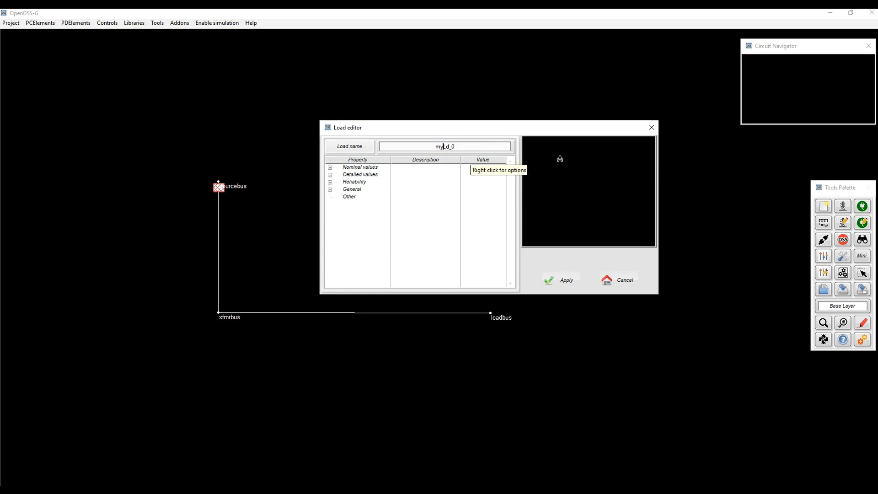
# Set the load's connection mode to Wye and its voltage rating to 0.48 kV
pyautogui.click(330, 167)
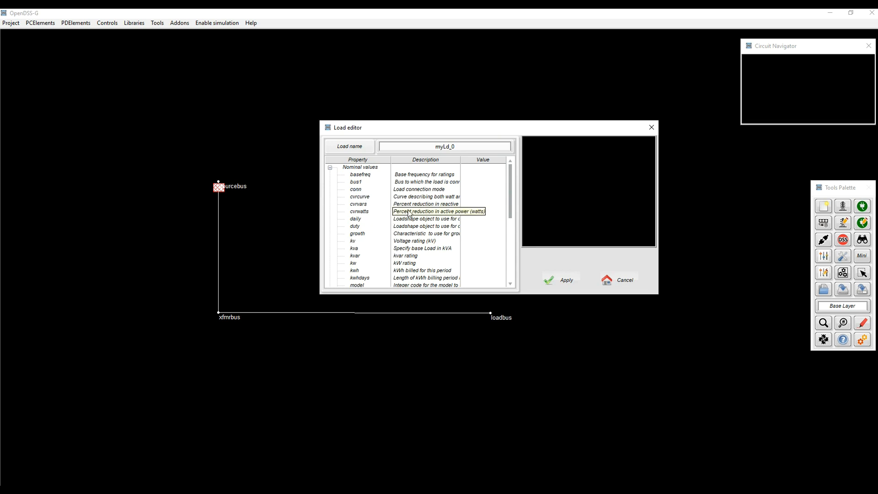
pyautogui.doubleClick(424, 190)
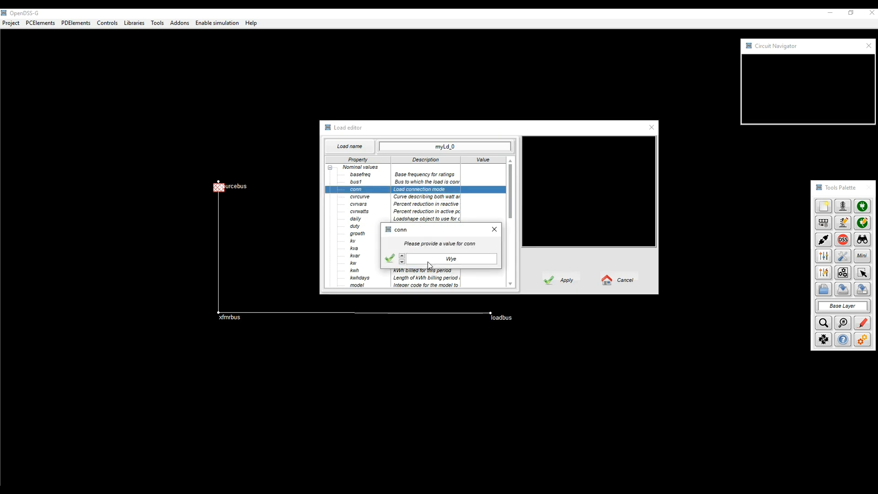
pyautogui.click(389, 263)
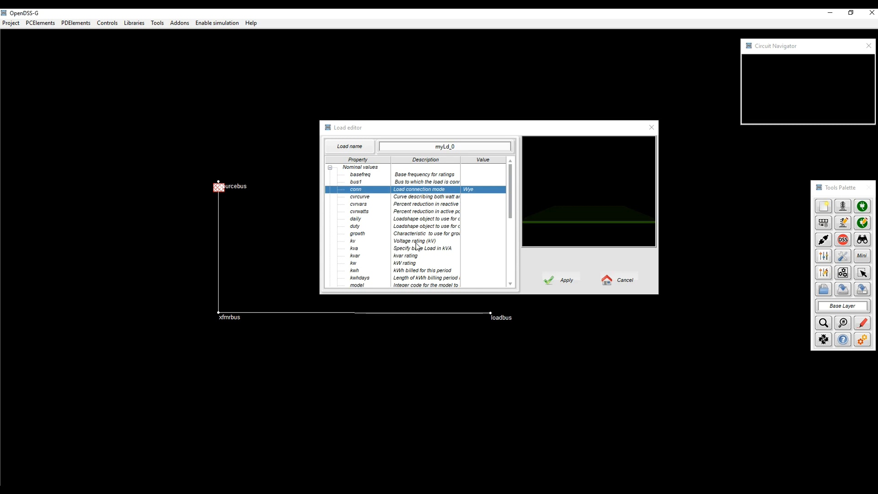
pyautogui.doubleClick(416, 241)
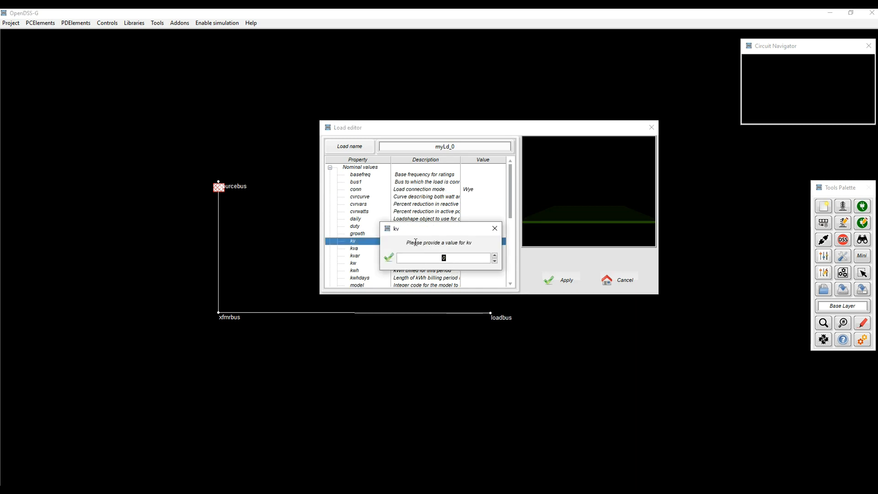
pyautogui.click(388, 258)
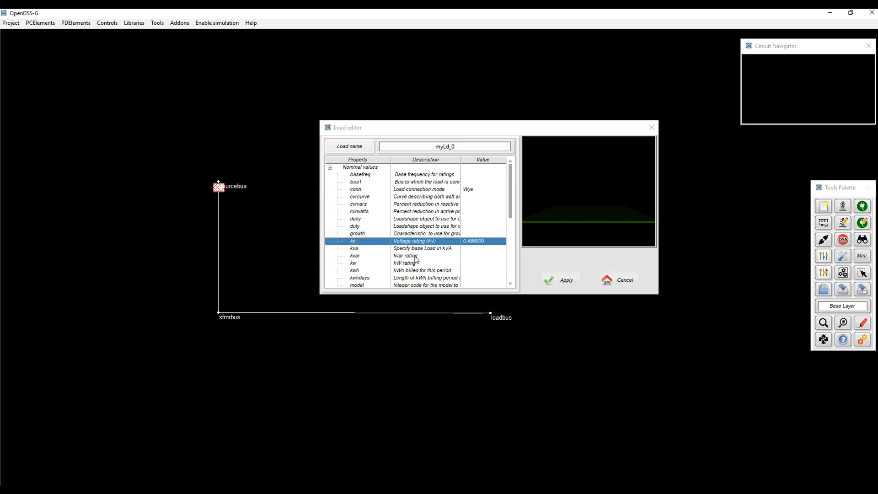
# Set the load's base power to 250 kVA and its power factor to 0.98
pyautogui.doubleClick(417, 249)
pyautogui.write('250')
pyautogui.click(386, 259)
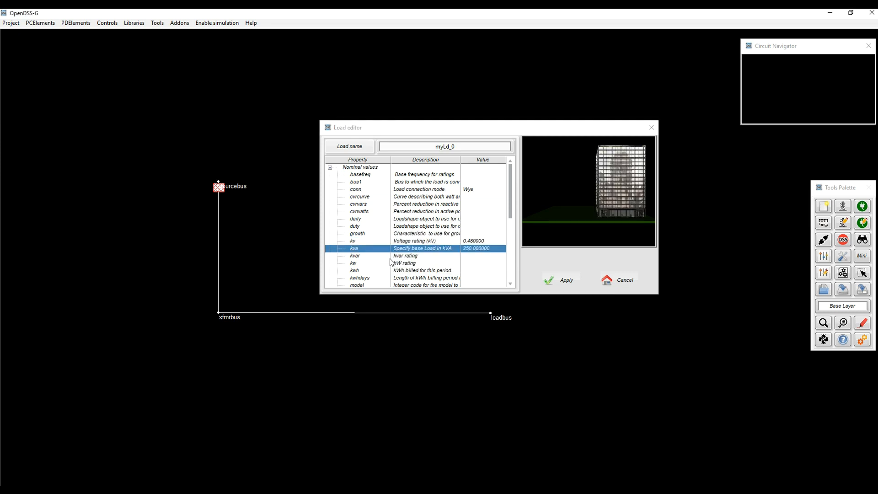
pyautogui.scroll(-2, 415, 261)
pyautogui.doubleClick(424, 256)
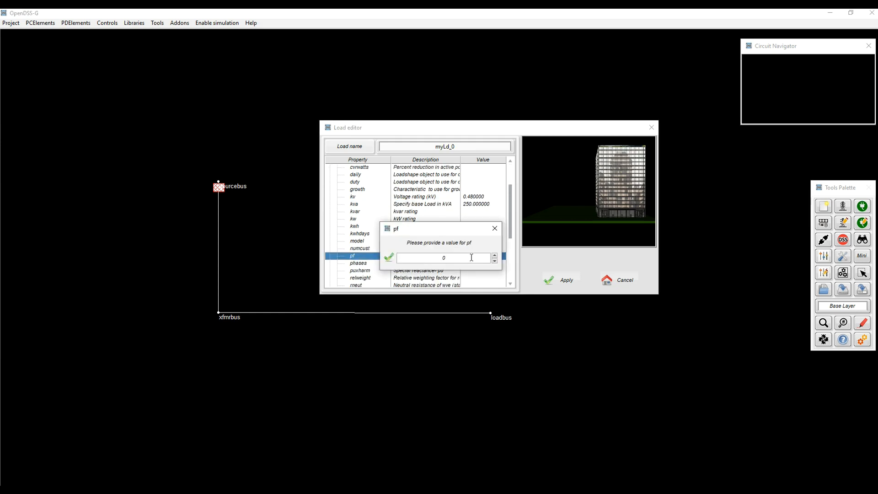
pyautogui.click(389, 257)
# Look through the load's nominal values and read the help text describing the valid codes for the model property
pyautogui.scroll(-2, 420, 254)
pyautogui.scroll(-2, 421, 255)
pyautogui.scroll(4, 419, 252)
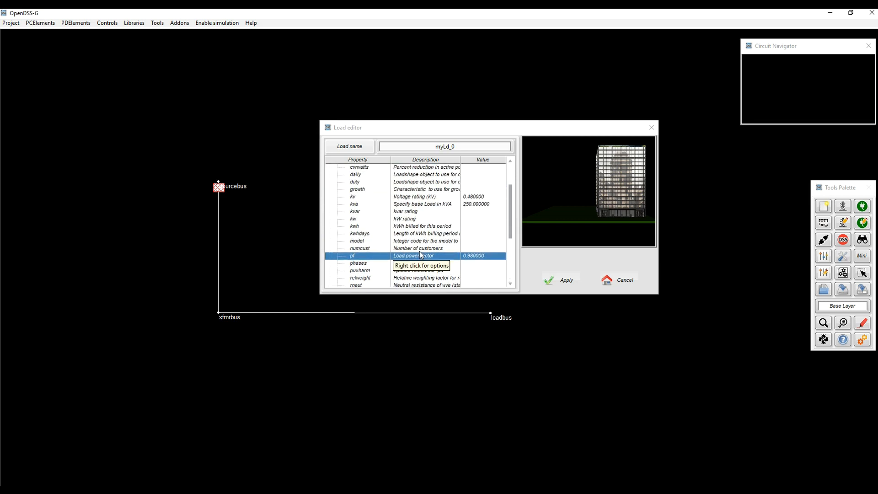
pyautogui.scroll(-1, 419, 251)
pyautogui.click(414, 219)
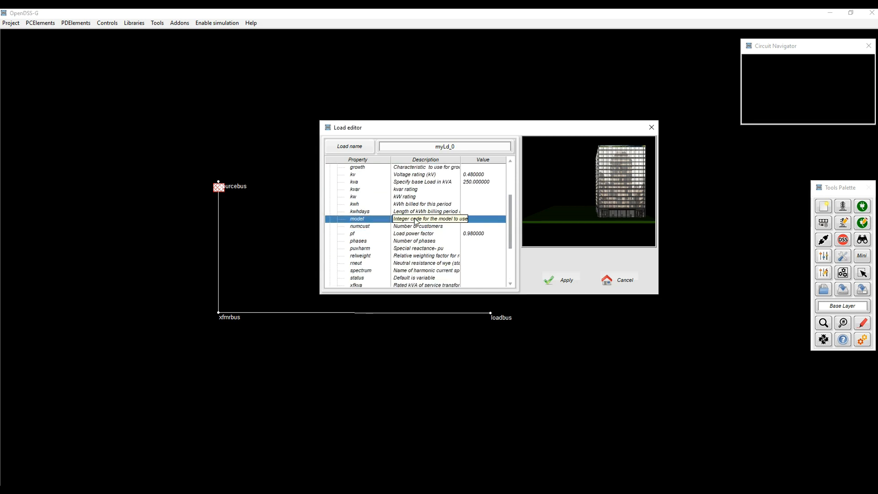
pyautogui.rightClick(415, 219)
pyautogui.click(442, 239)
pyautogui.moveTo(479, 205); pyautogui.dragTo(666, 289)
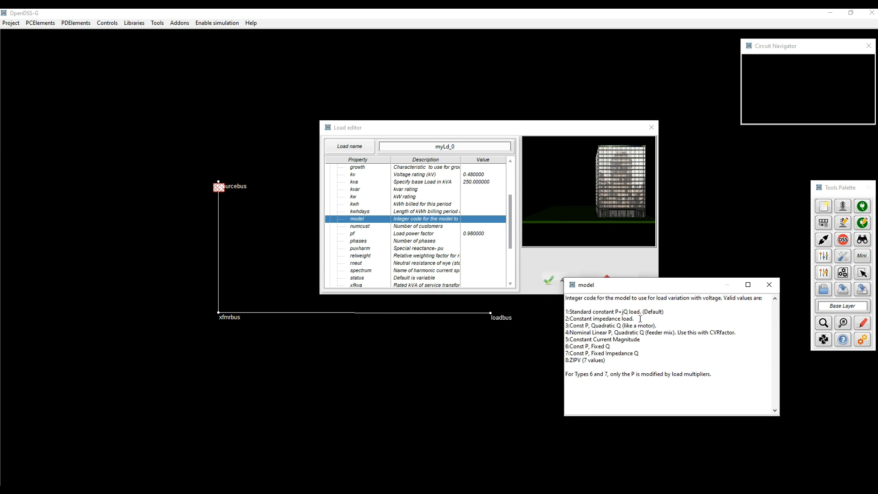
pyautogui.click(770, 285)
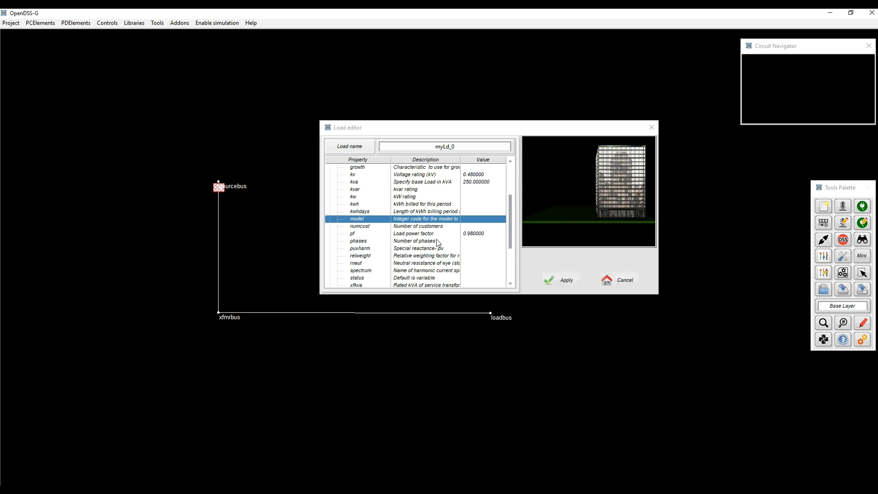
pyautogui.scroll(3, 438, 243)
pyautogui.scroll(-3, 438, 242)
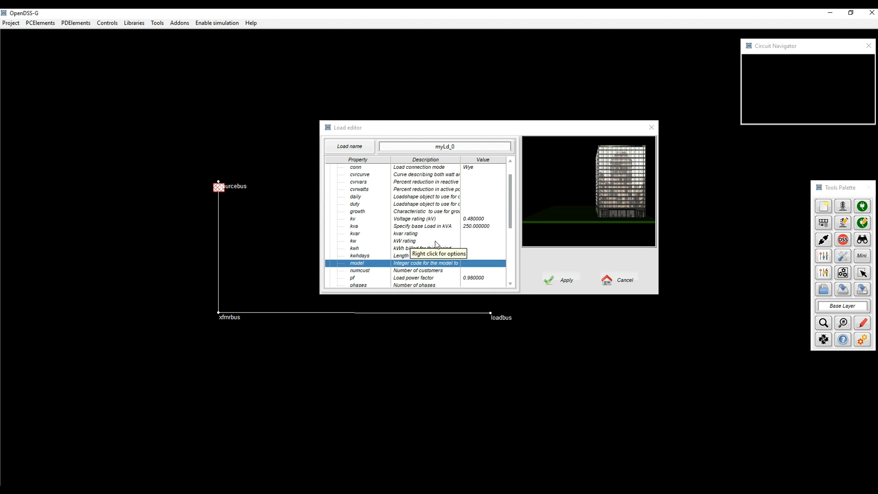
# Look over the load's nominal values and try to apply the definition of myLd_0
pyautogui.scroll(-3, 435, 246)
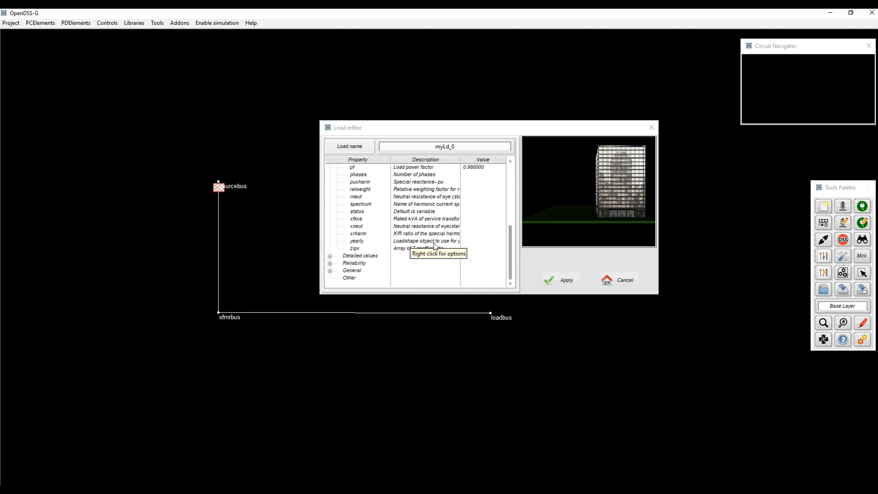
pyautogui.scroll(3, 435, 247)
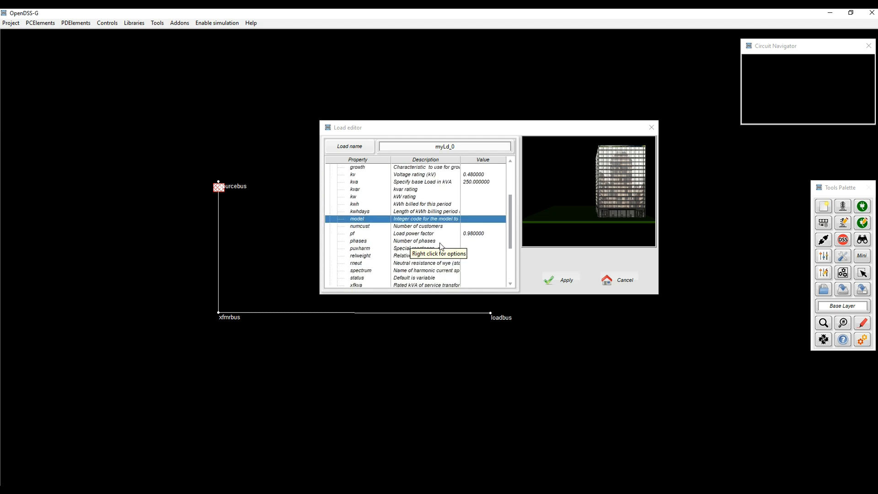
pyautogui.click(567, 282)
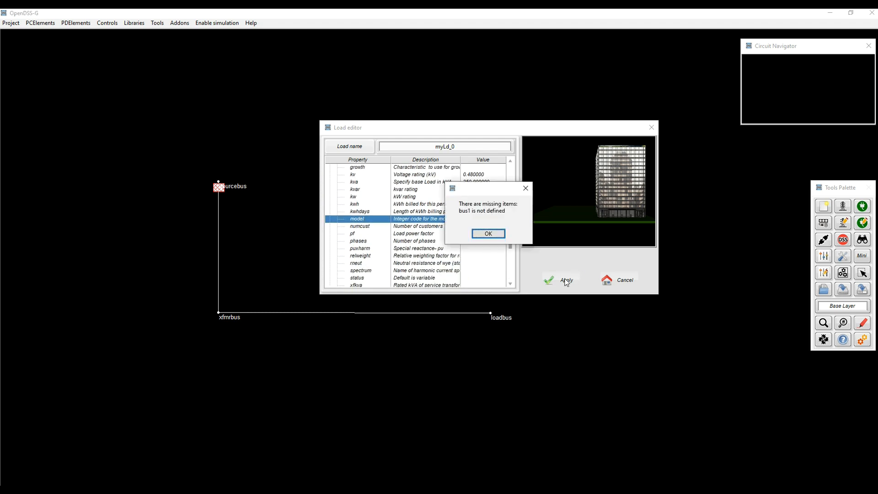
pyautogui.click(493, 236)
# Connect the load's bus1 to loadbus using phases 1, 2 and 3, and apply the load definition
pyautogui.scroll(3, 406, 245)
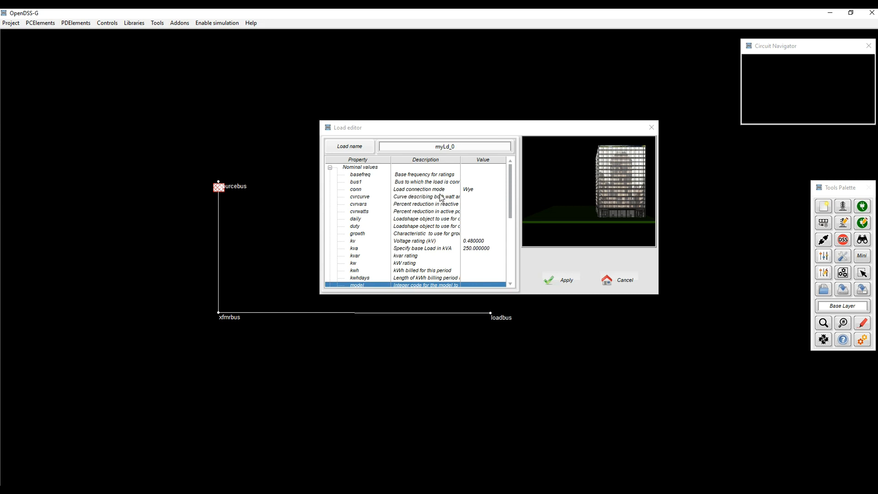
pyautogui.doubleClick(406, 184)
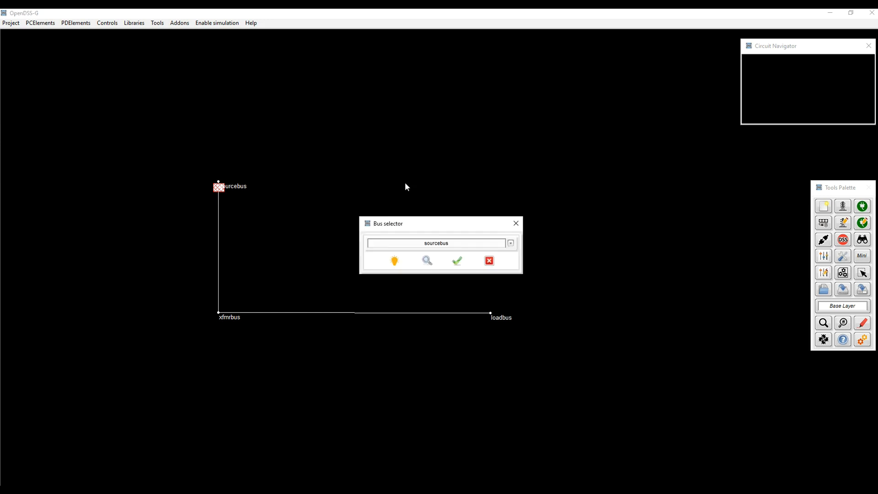
pyautogui.moveTo(460, 243); pyautogui.dragTo(390, 243)
pyautogui.write('loadbus')
pyautogui.click(393, 262)
pyautogui.click(458, 261)
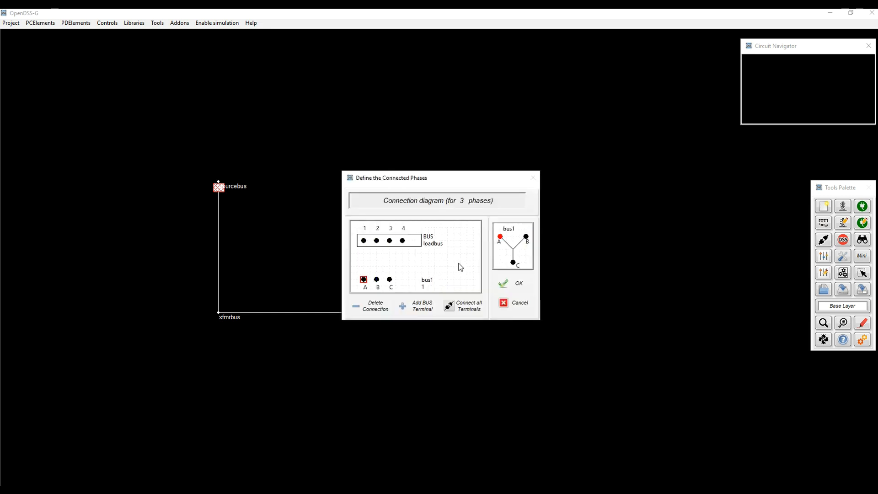
pyautogui.click(516, 284)
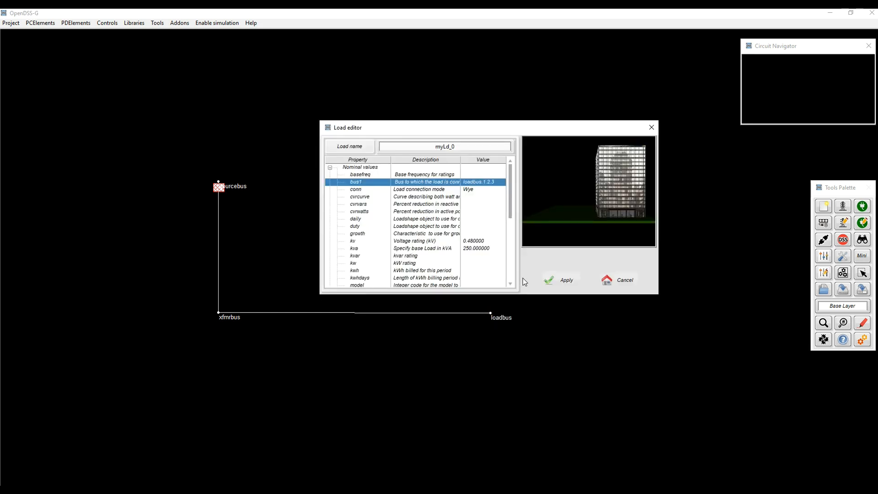
pyautogui.click(569, 286)
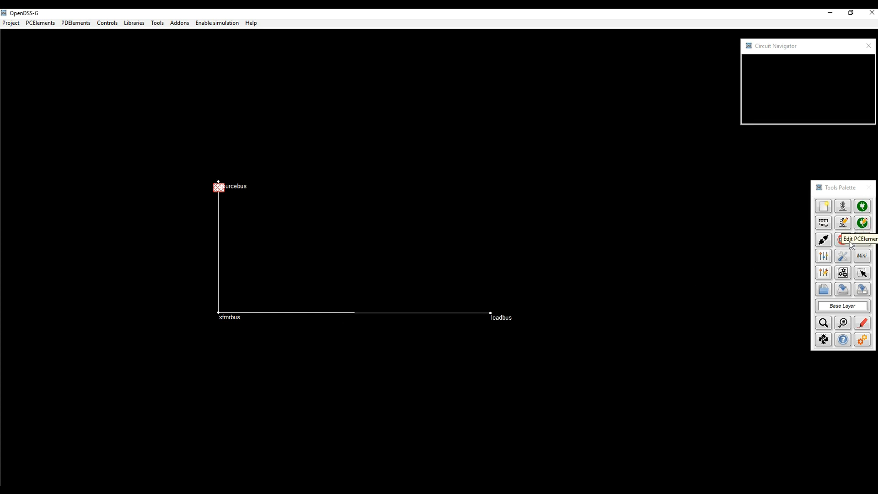
# Display the Load and Transformer element symbols on the circuit diagram
pyautogui.click(863, 322)
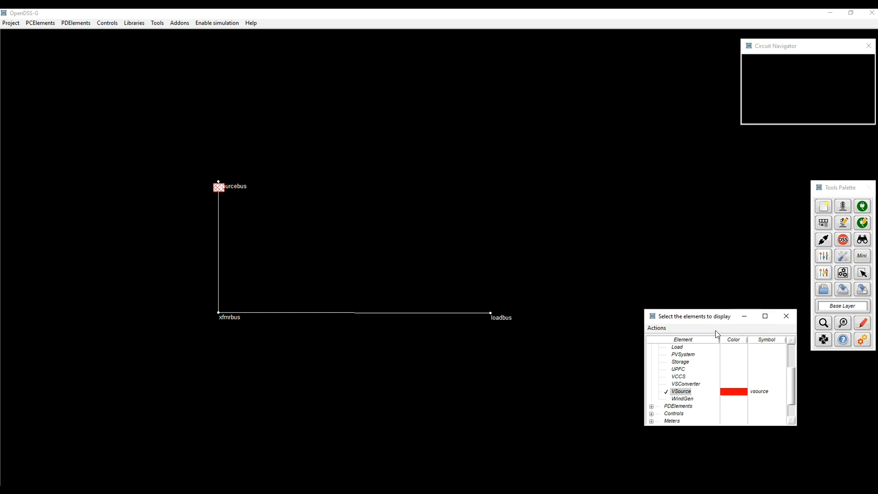
pyautogui.scroll(1, 672, 391)
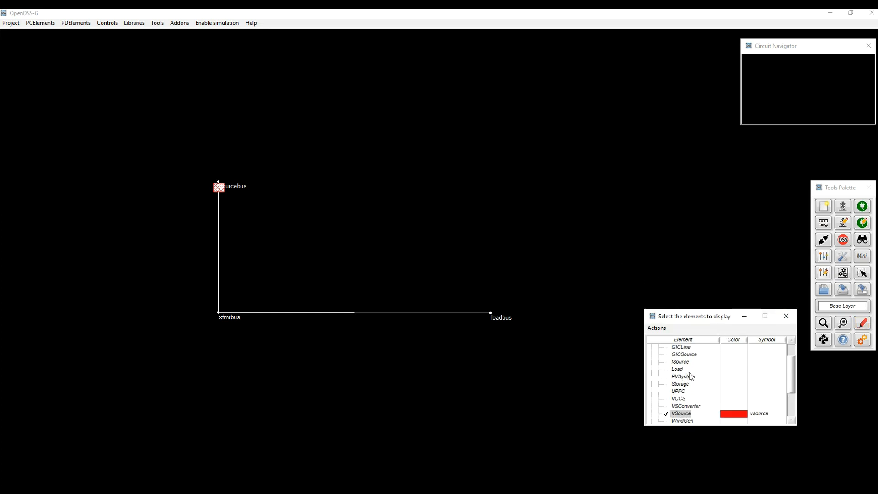
pyautogui.click(678, 369)
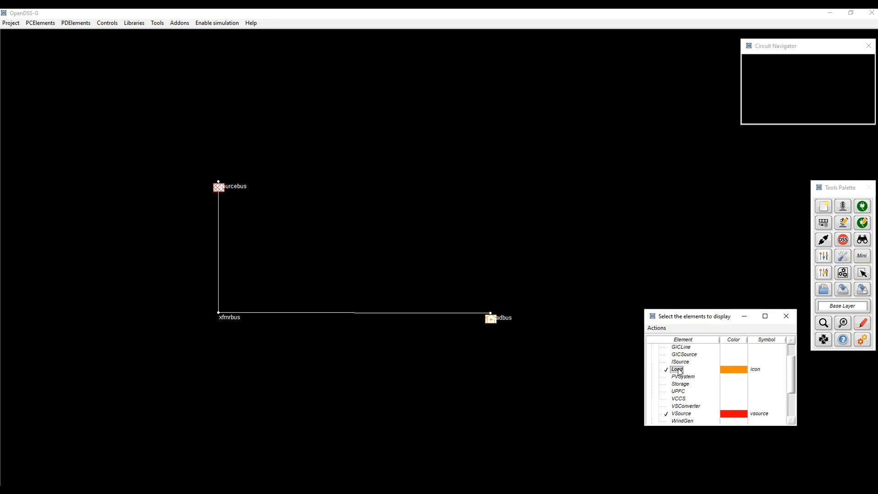
pyautogui.scroll(-2, 664, 397)
pyautogui.click(652, 385)
pyautogui.scroll(-1, 688, 401)
pyautogui.click(689, 401)
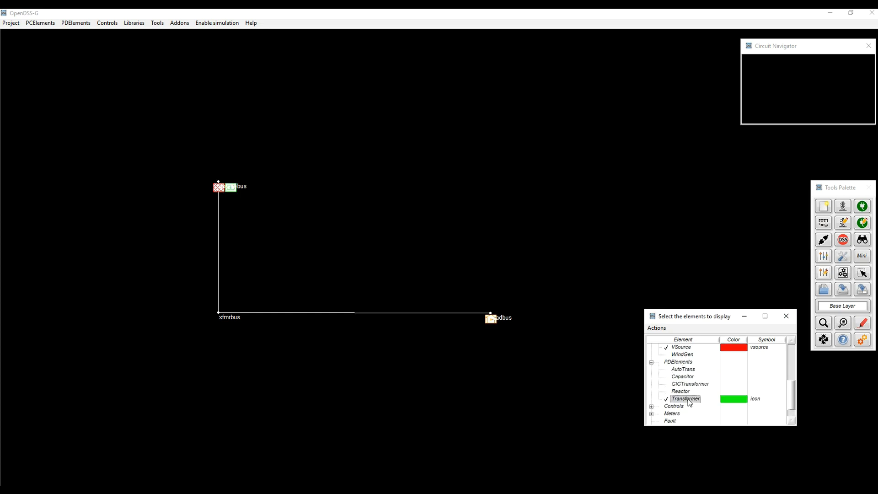
pyautogui.click(786, 316)
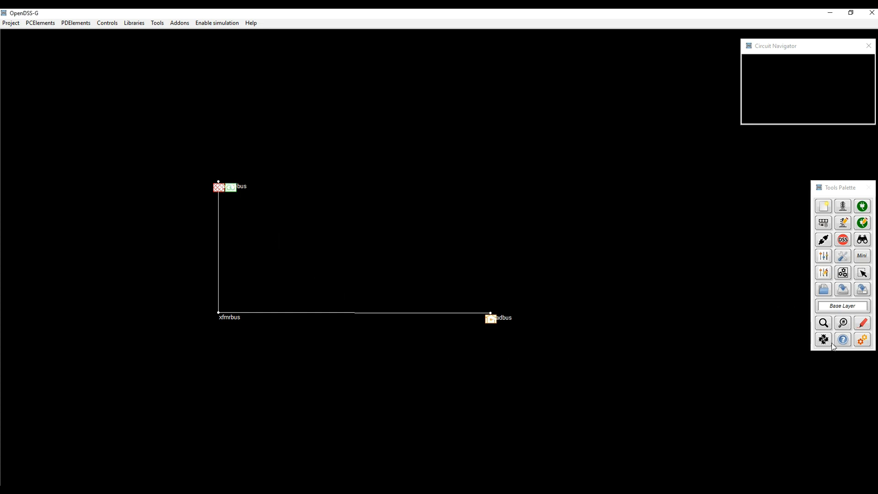
# Save the project as myModel.Dsp in the New_model folder, replacing the existing file
pyautogui.click(843, 289)
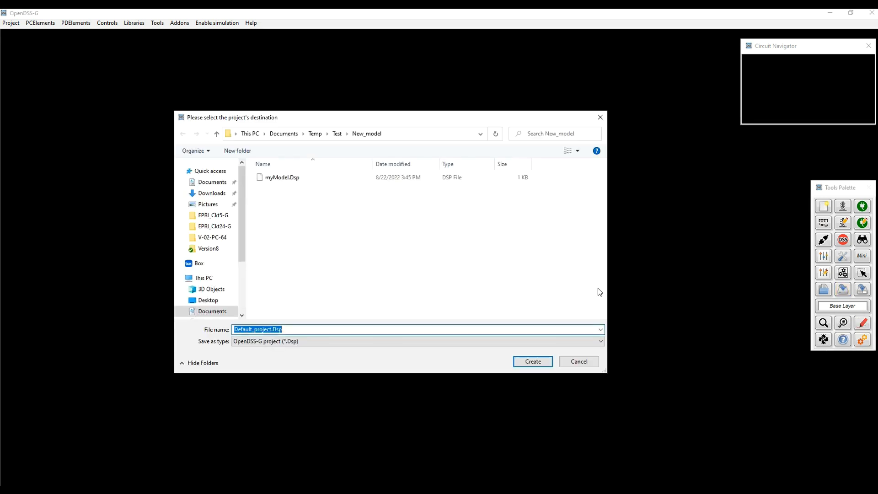
pyautogui.click(292, 177)
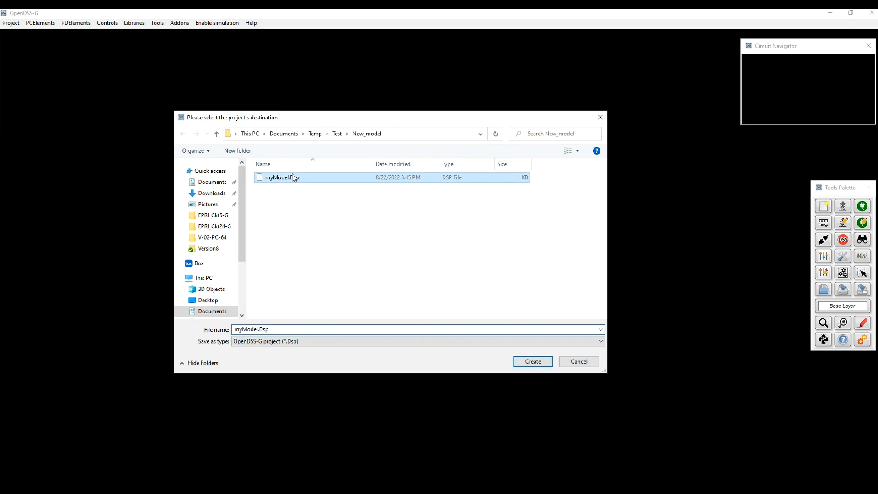
pyautogui.click(531, 362)
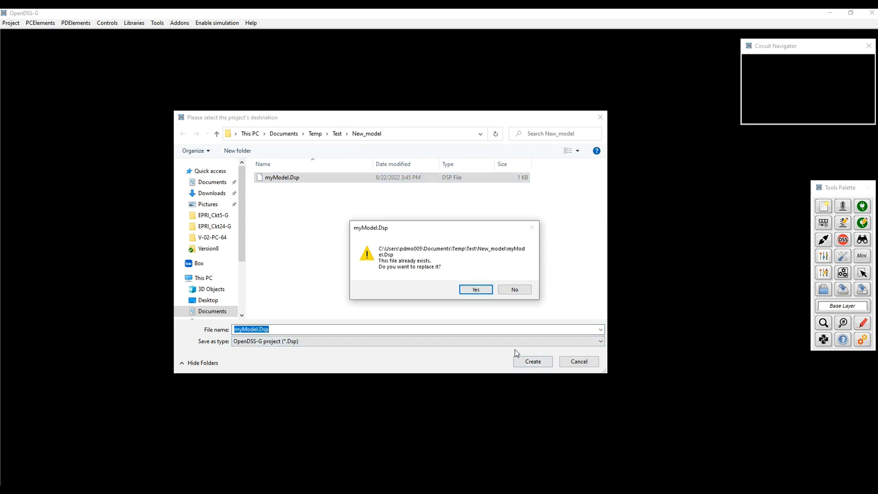
pyautogui.click(476, 290)
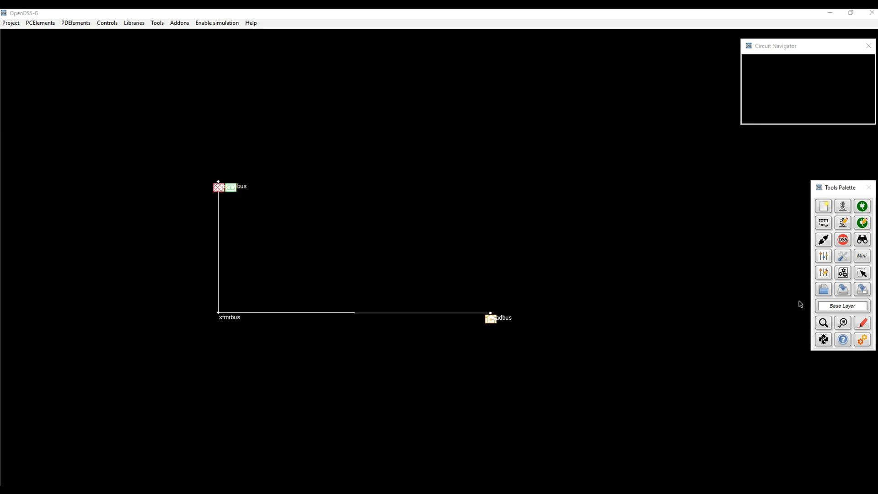
# Switch to the simulation environment and review the system configuration settings
pyautogui.click(862, 341)
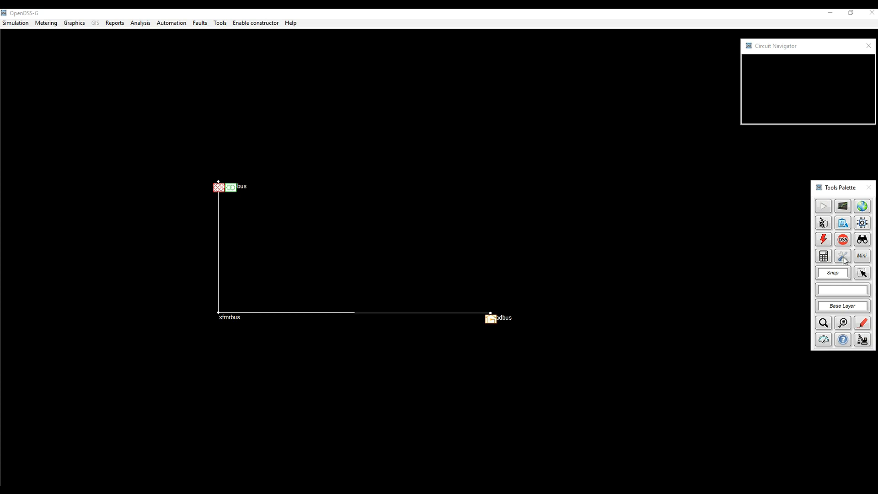
pyautogui.click(844, 257)
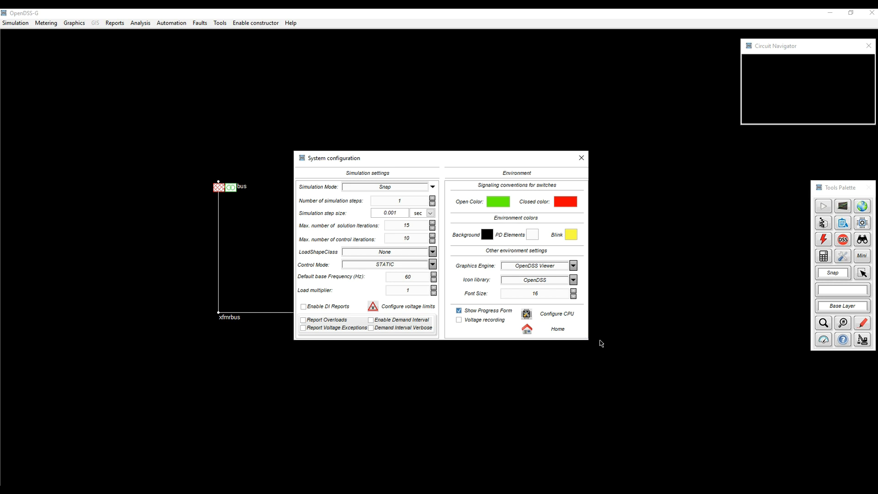
pyautogui.click(564, 332)
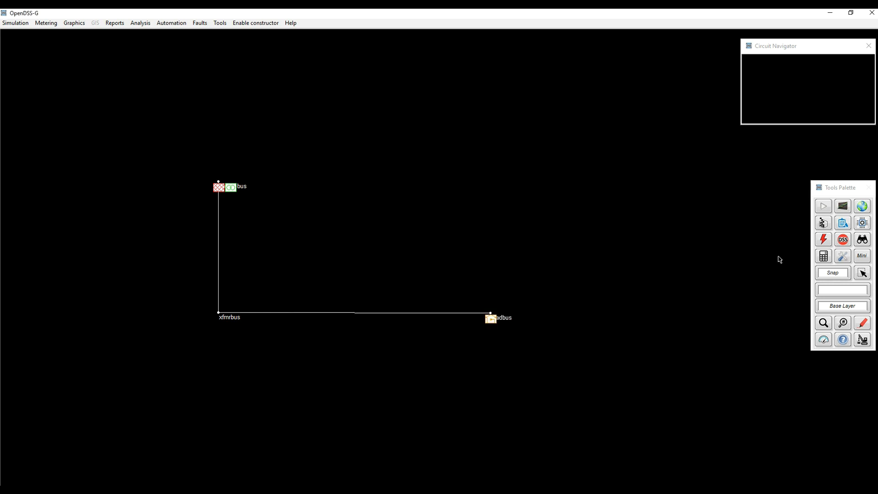
# Solve the circuit in Snap mode and check the available metering actions
pyautogui.click(826, 209)
pyautogui.click(826, 342)
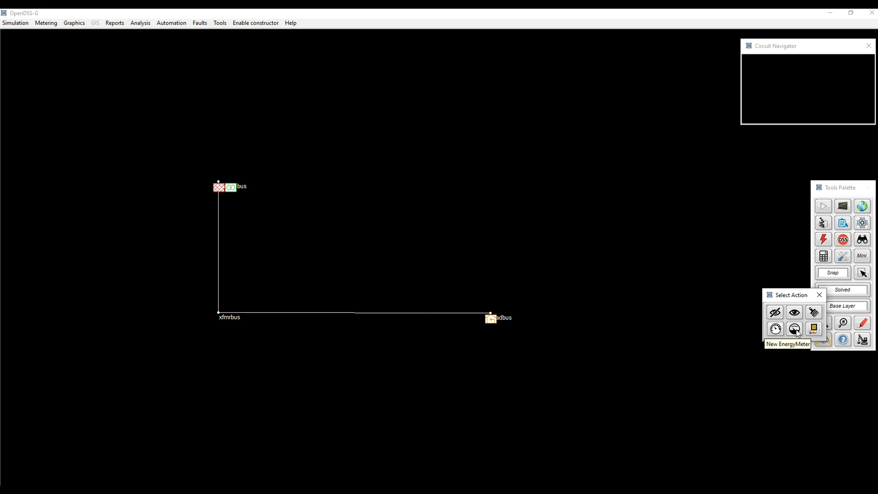
pyautogui.click(820, 294)
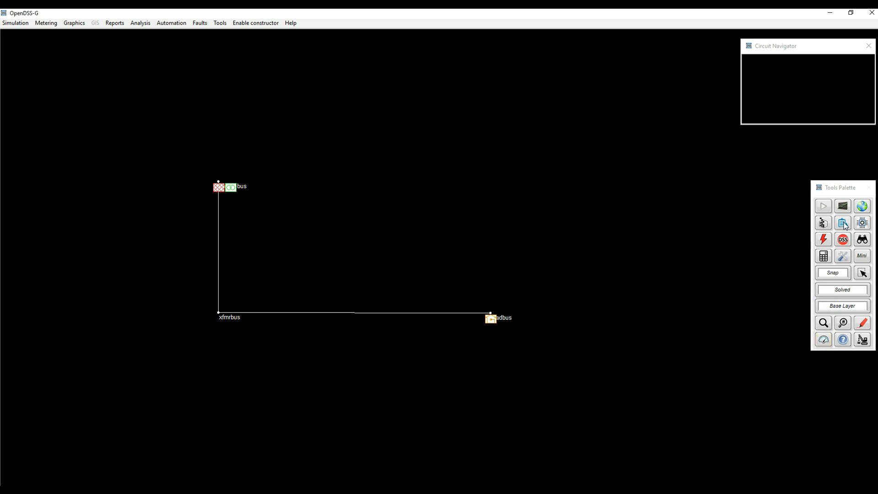
# Generate a quick measurements report for a region enclosing the whole circuit and place its window beside the diagram
pyautogui.click(844, 225)
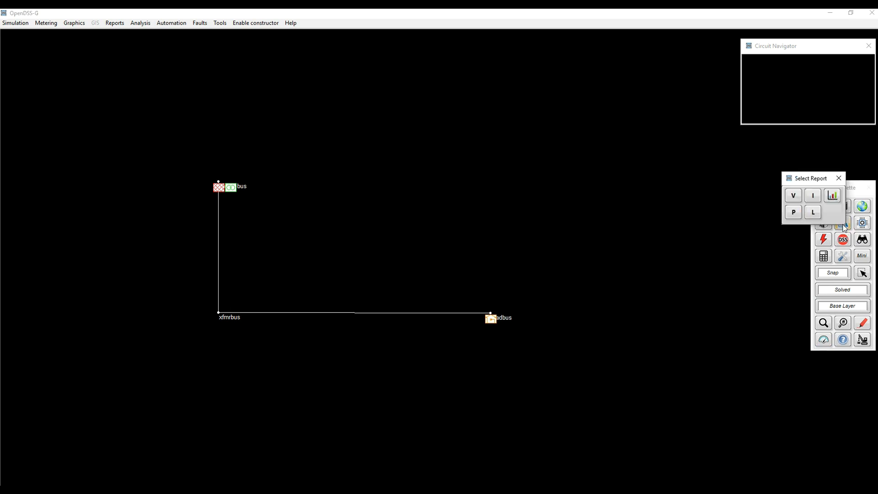
pyautogui.click(834, 198)
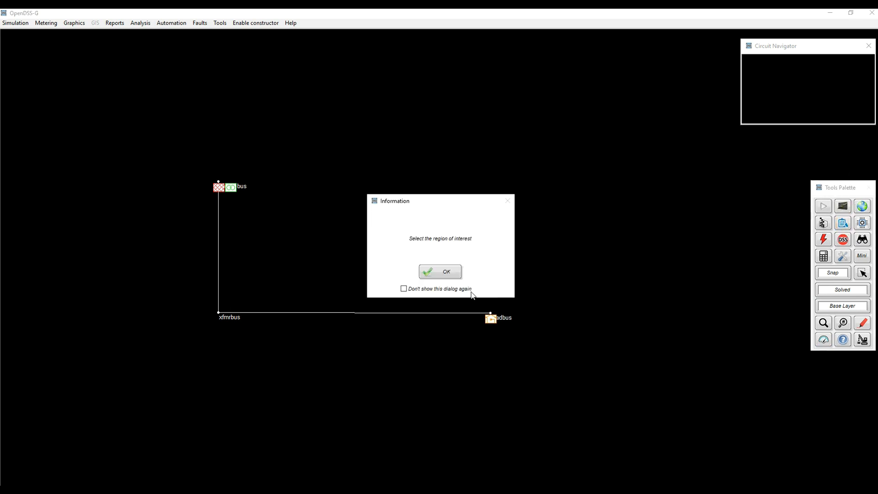
pyautogui.click(440, 273)
pyautogui.moveTo(177, 156); pyautogui.dragTo(540, 347)
pyautogui.moveTo(442, 191); pyautogui.dragTo(659, 166)
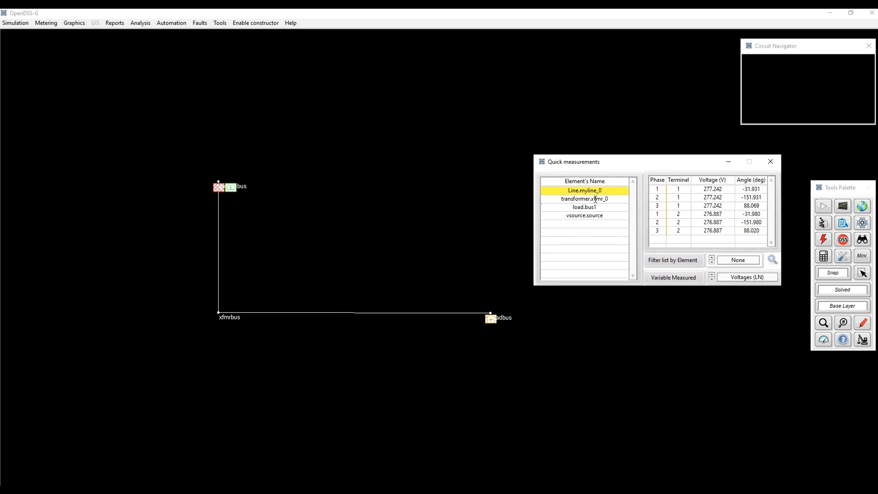
# Examine the line-to-neutral voltages and angles of the line, transformer, load and voltage source in the quick measurements
pyautogui.click(596, 190)
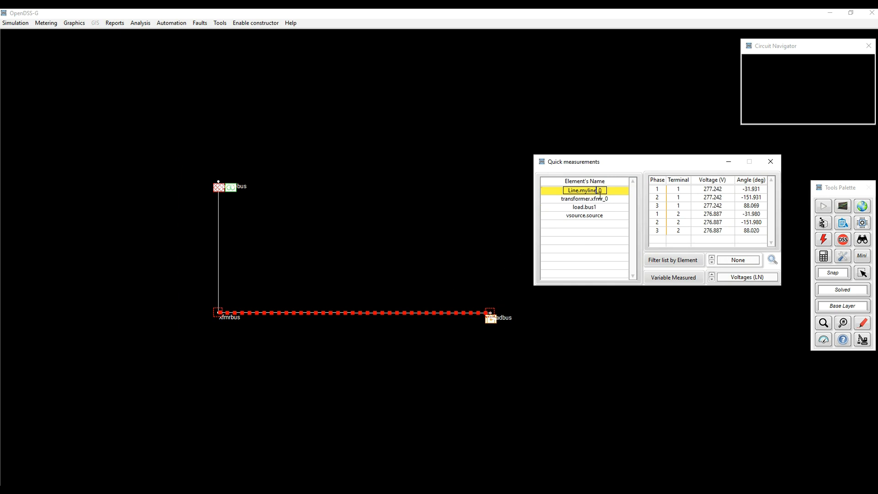
pyautogui.click(602, 199)
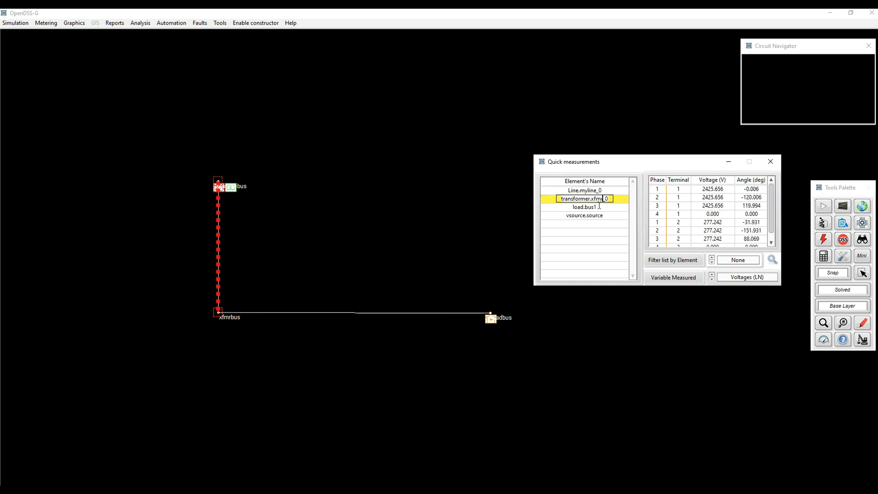
pyautogui.click(595, 209)
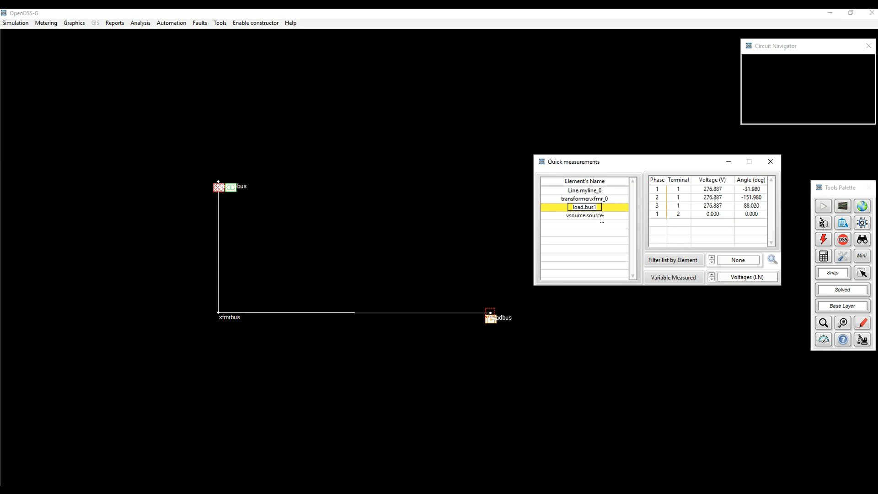
pyautogui.click(600, 215)
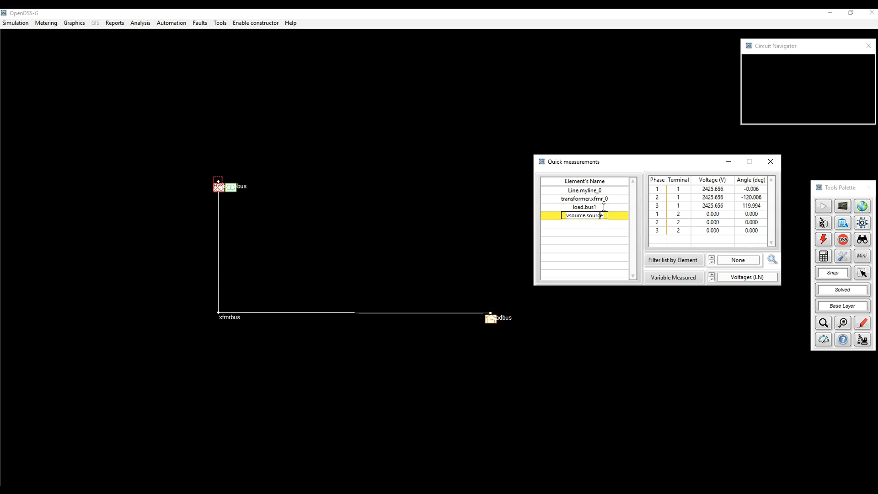
pyautogui.click(604, 207)
pyautogui.click(599, 199)
pyautogui.click(598, 190)
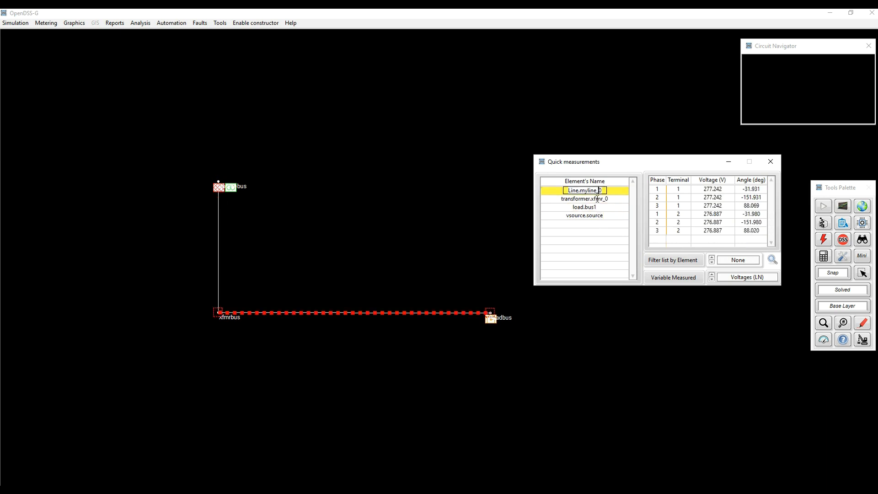
pyautogui.click(595, 198)
pyautogui.click(595, 207)
pyautogui.click(595, 215)
pyautogui.click(596, 198)
pyautogui.click(595, 208)
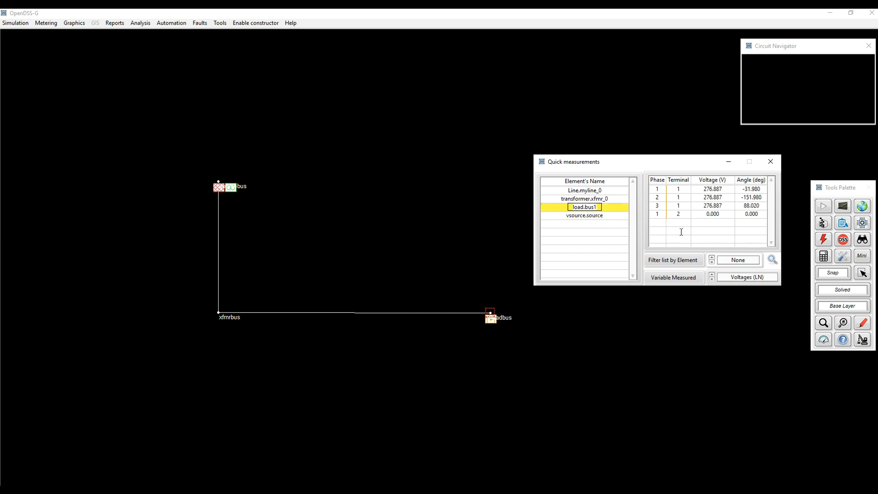
# Switch the measured variable to Powers and examine the values for the load, Line.myline_0 and transformer.xfmr_0
pyautogui.click(745, 277)
pyautogui.click(736, 294)
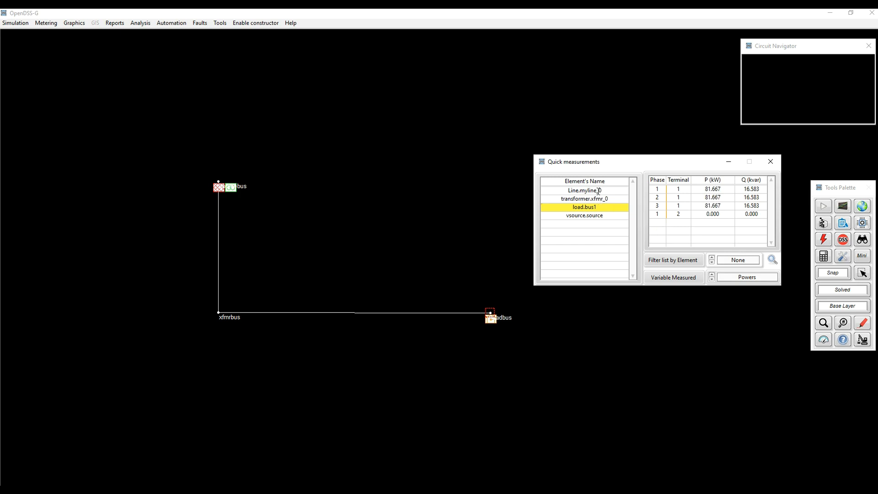
pyautogui.click(598, 191)
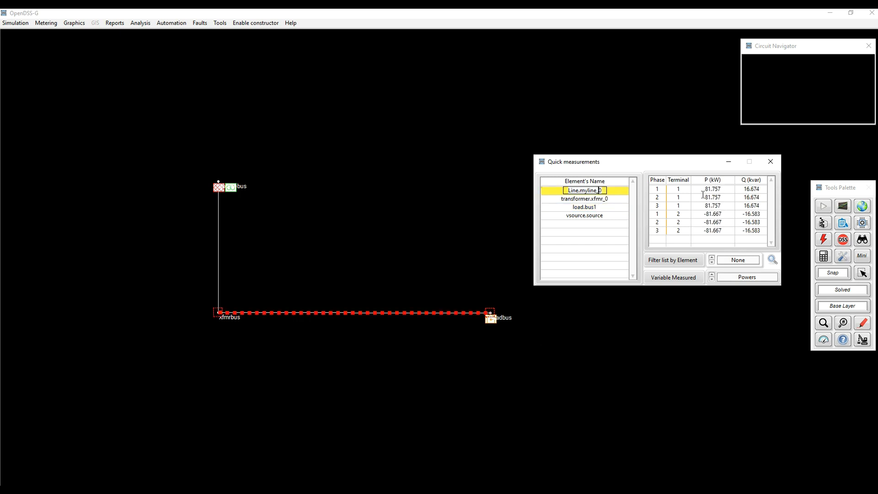
pyautogui.click(605, 200)
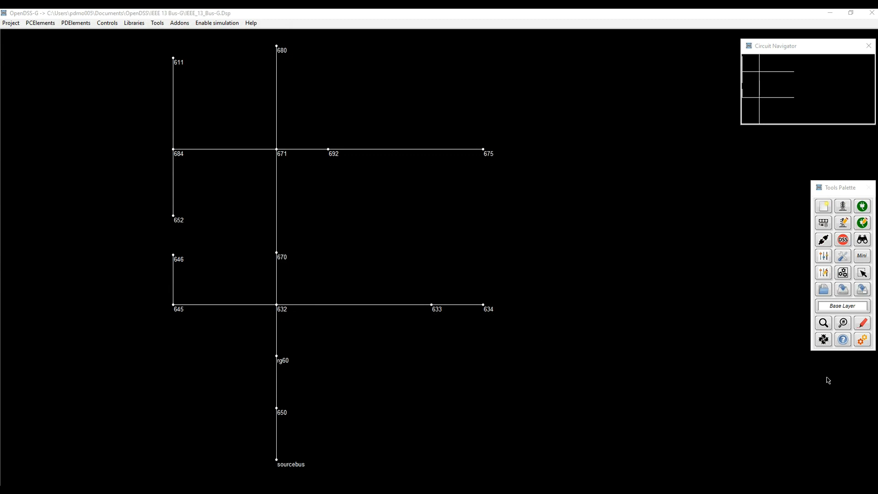
# Display the VSource elements on the circuit diagram, with the element selection window placed clear of the network
pyautogui.click(863, 325)
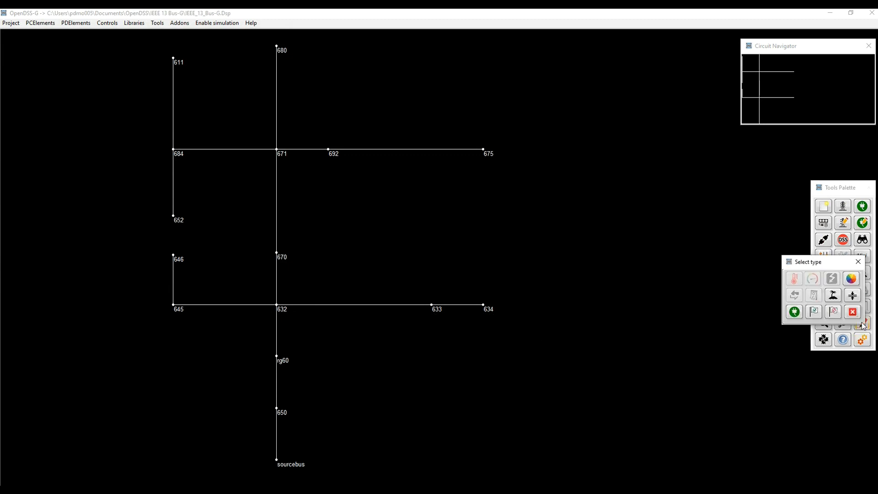
pyautogui.click(794, 314)
pyautogui.moveTo(498, 91); pyautogui.dragTo(497, 224)
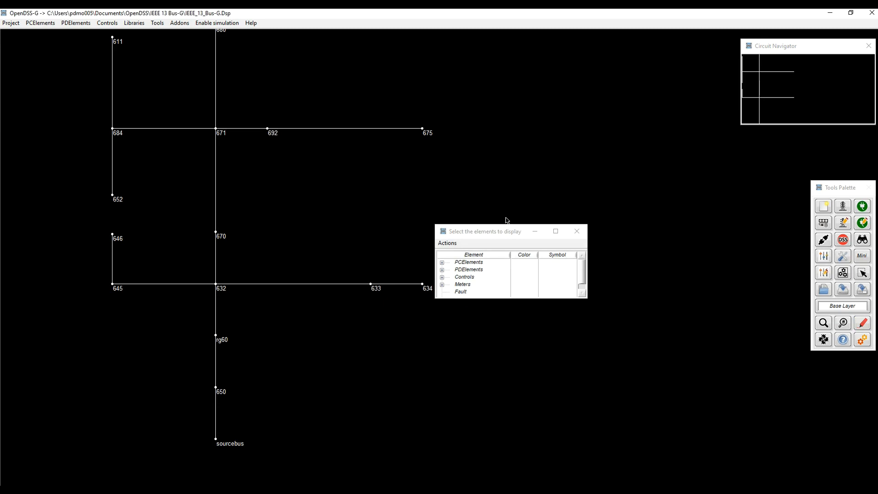
pyautogui.moveTo(488, 225); pyautogui.dragTo(672, 245)
pyautogui.click(631, 270)
pyautogui.scroll(-3, 646, 317)
pyautogui.click(662, 315)
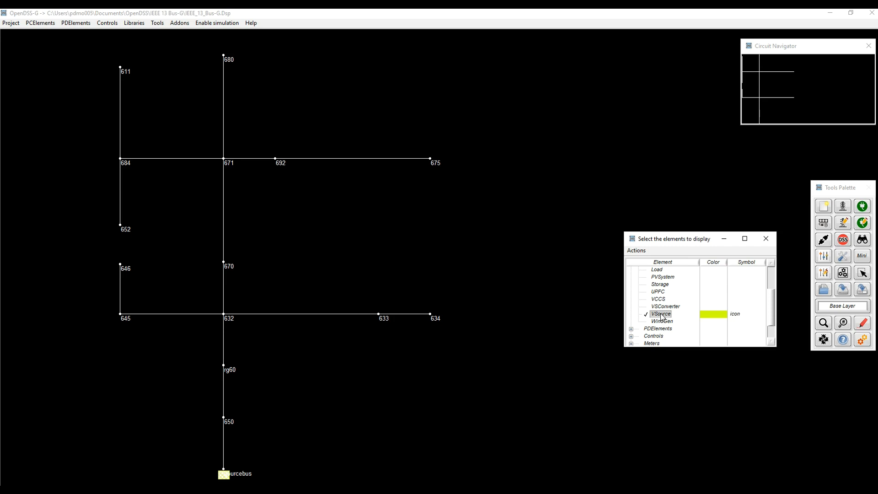
# Change the display colour of the VSource symbol to red, keeping the icon symbol
pyautogui.rightClick(662, 316)
pyautogui.click(679, 337)
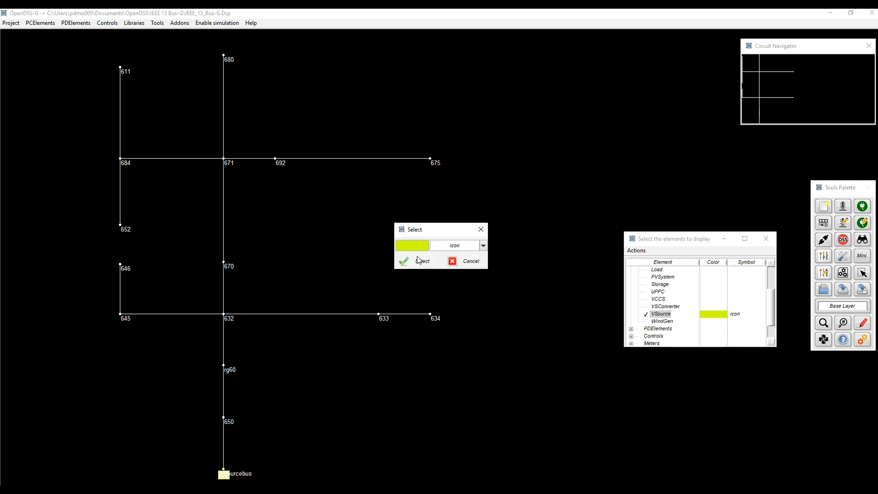
pyautogui.click(411, 245)
pyautogui.click(402, 275)
pyautogui.click(528, 290)
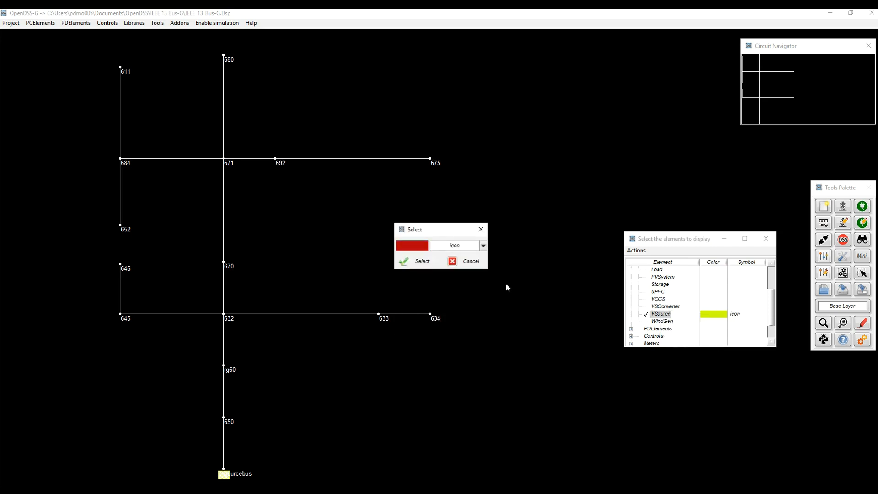
pyautogui.click(420, 261)
# Display the Transformer elements from the PDElements group on the diagram and close the element selection
pyautogui.scroll(2, 664, 300)
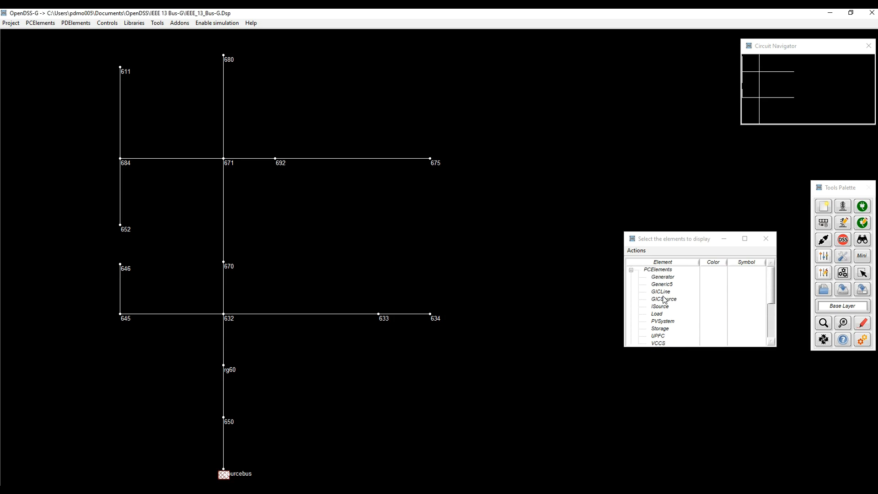
pyautogui.scroll(-3, 665, 299)
pyautogui.click(631, 305)
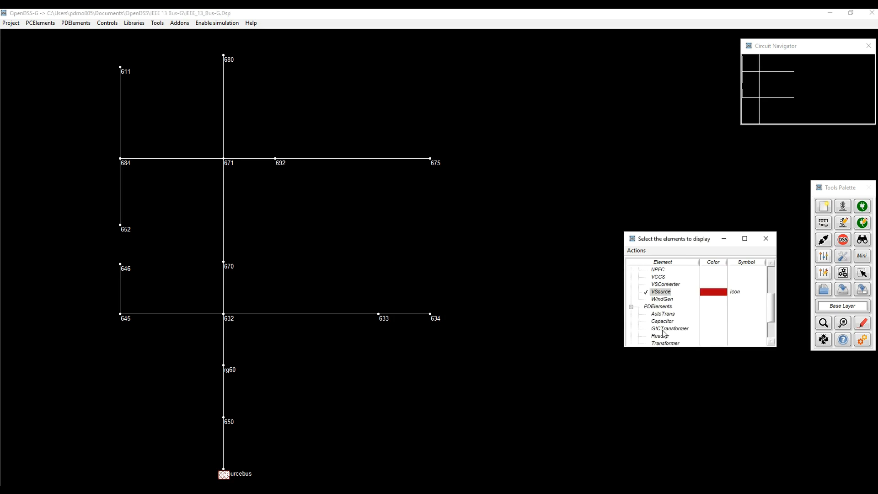
pyautogui.scroll(-1, 664, 336)
pyautogui.click(665, 321)
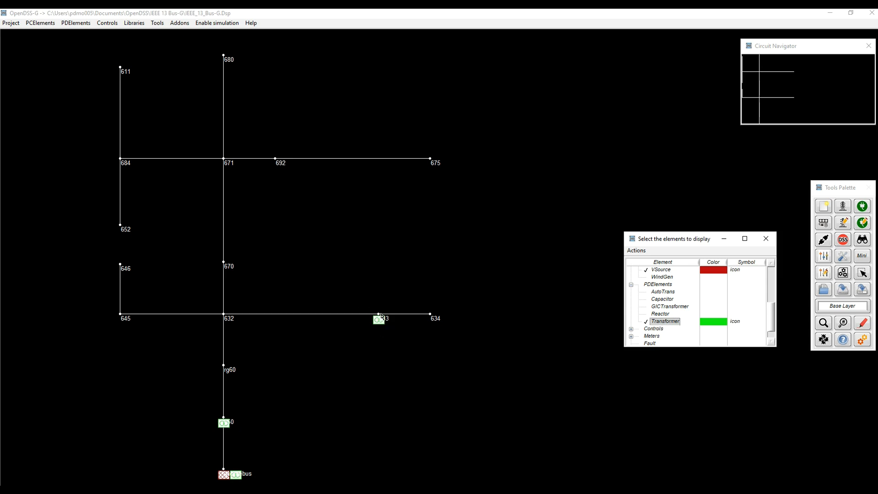
pyautogui.click(766, 238)
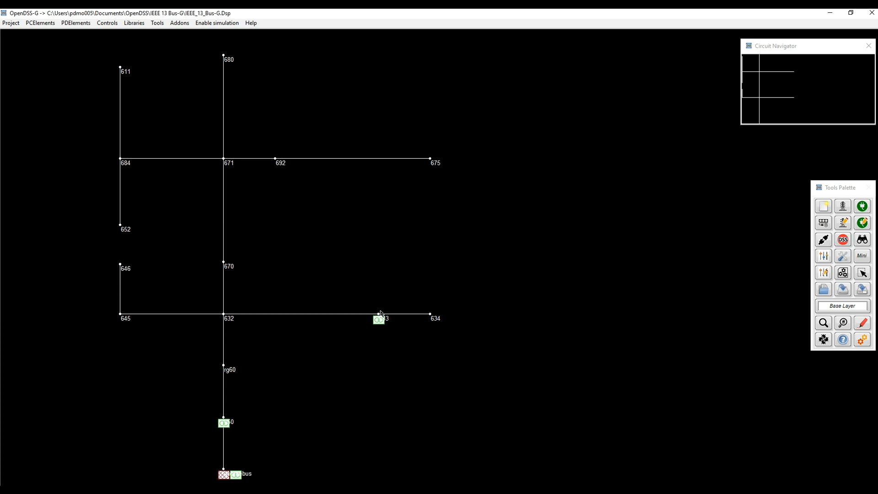
# Add a new bus named OtherBus and place it in the empty space above bus 633
pyautogui.click(826, 224)
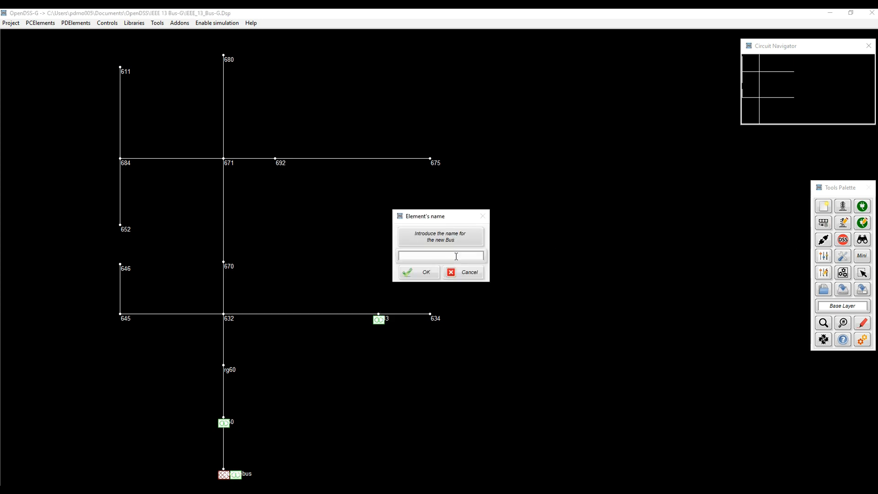
pyautogui.write('OtherBus')
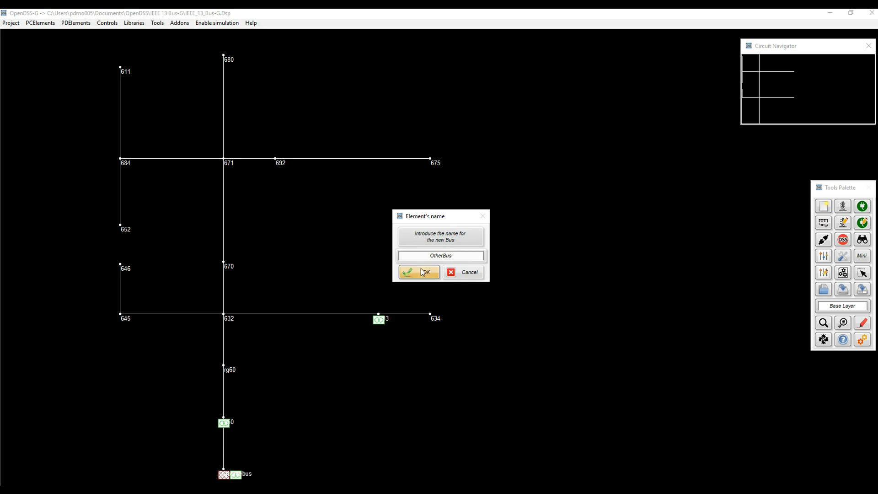
pyautogui.click(423, 272)
pyautogui.click(378, 267)
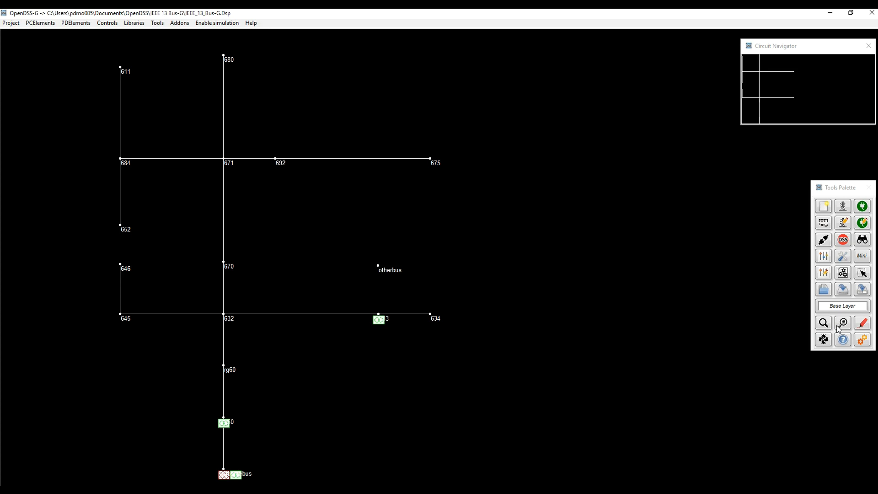
# Inspect the power delivery elements in a region around buses 633 and 634, then close the inspector
pyautogui.click(843, 323)
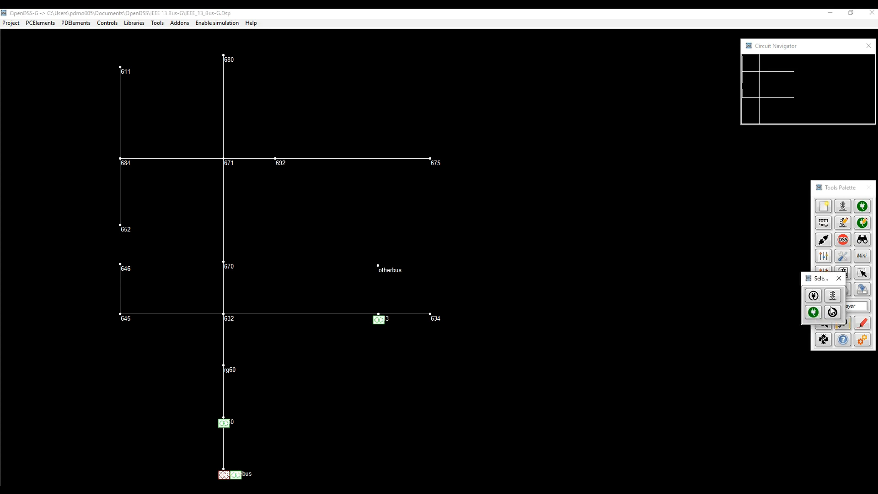
pyautogui.click(833, 296)
pyautogui.click(438, 274)
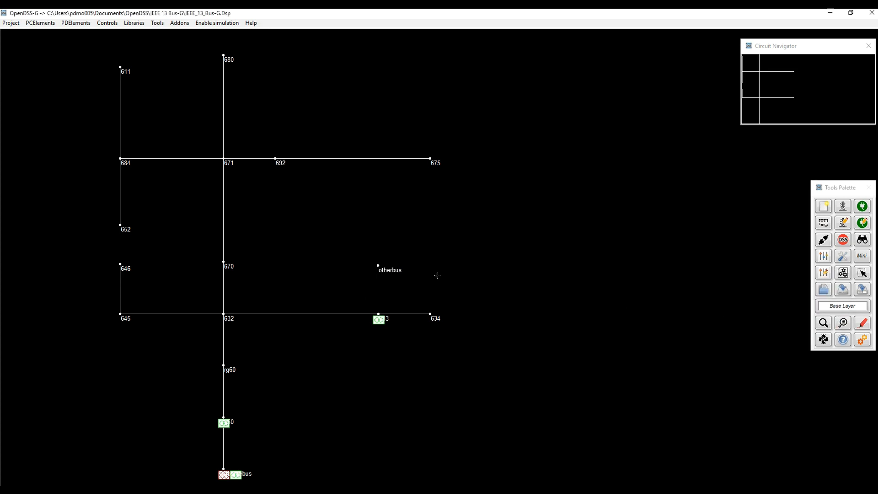
pyautogui.moveTo(357, 300); pyautogui.dragTo(477, 339)
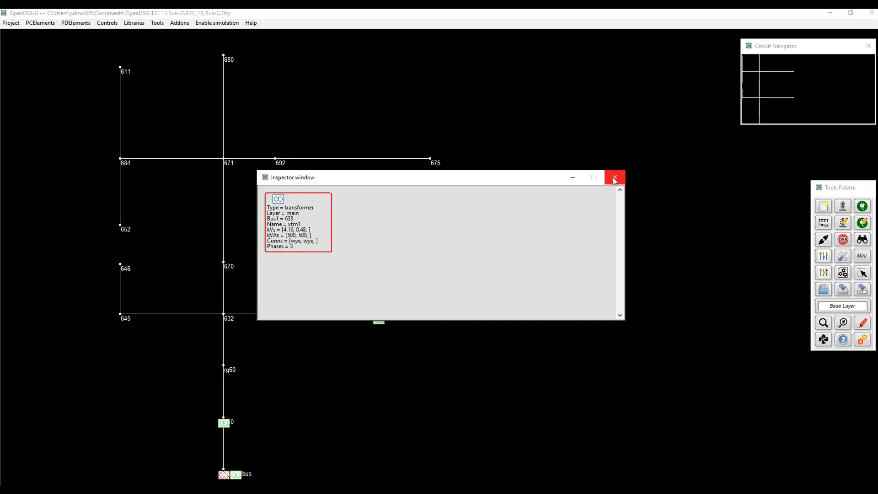
pyautogui.moveTo(512, 183); pyautogui.dragTo(713, 352)
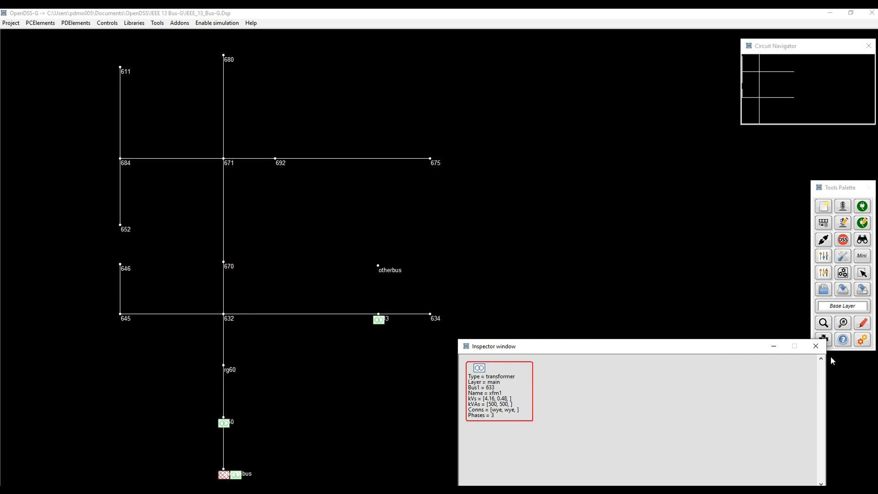
pyautogui.click(815, 346)
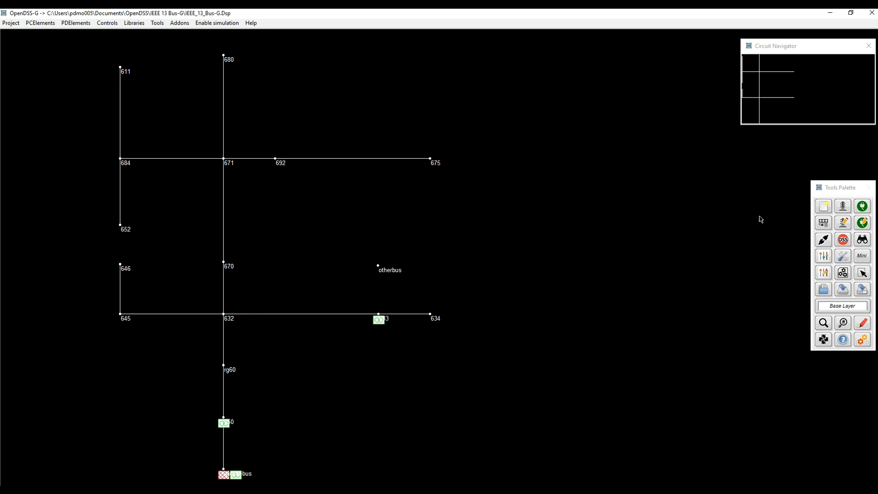
# Open transformer xfm1 for editing, place its editor at the diagram's edge and expand its nominal values
pyautogui.click(843, 222)
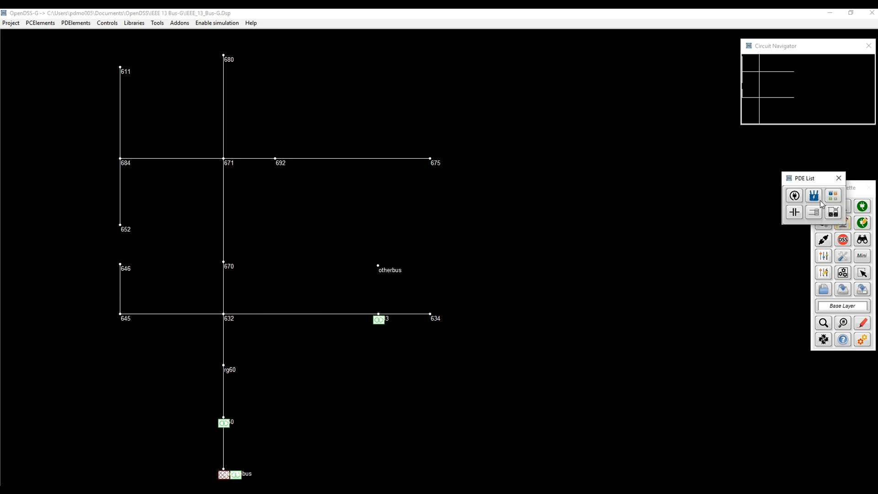
pyautogui.click(820, 202)
pyautogui.click(514, 248)
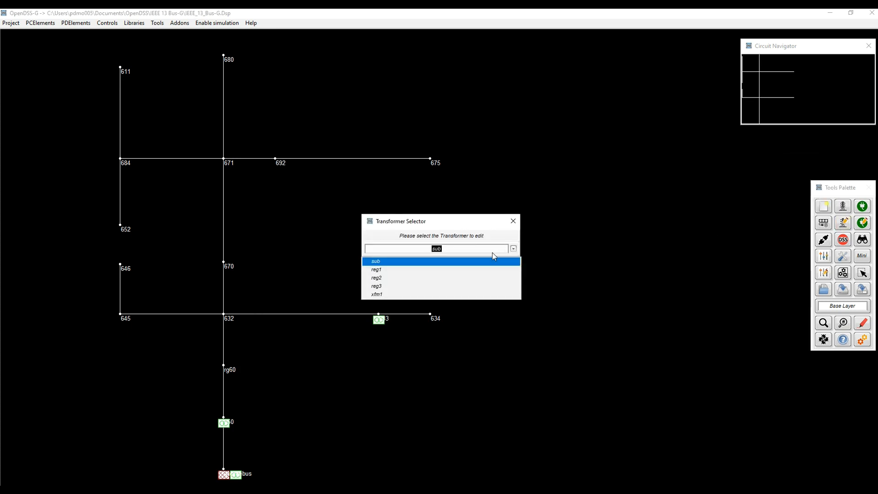
pyautogui.click(411, 295)
pyautogui.click(412, 266)
pyautogui.moveTo(474, 104); pyautogui.dragTo(181, 56)
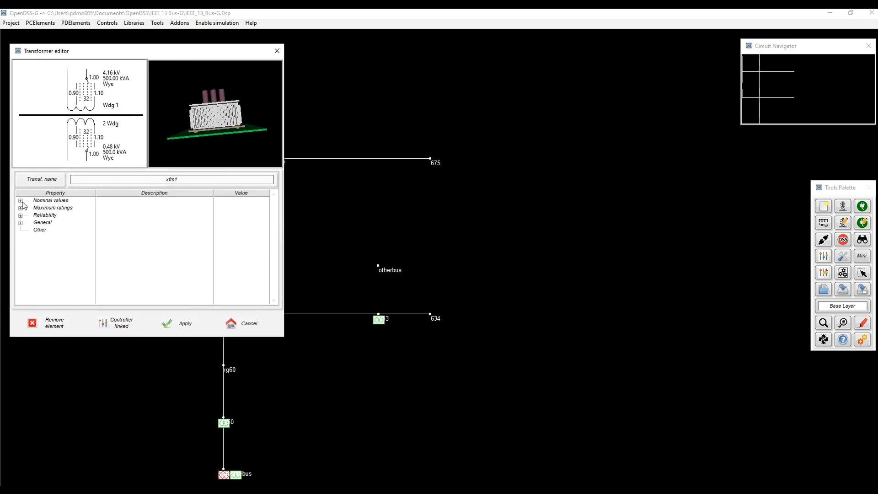
pyautogui.click(21, 201)
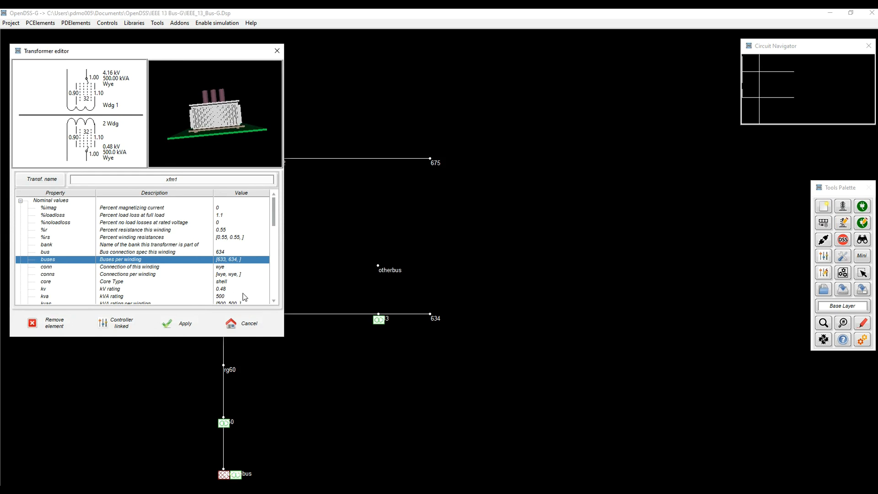
# Start a new transformer, place its editor clear of the xfm1 editor and expand its nominal values
pyautogui.click(843, 207)
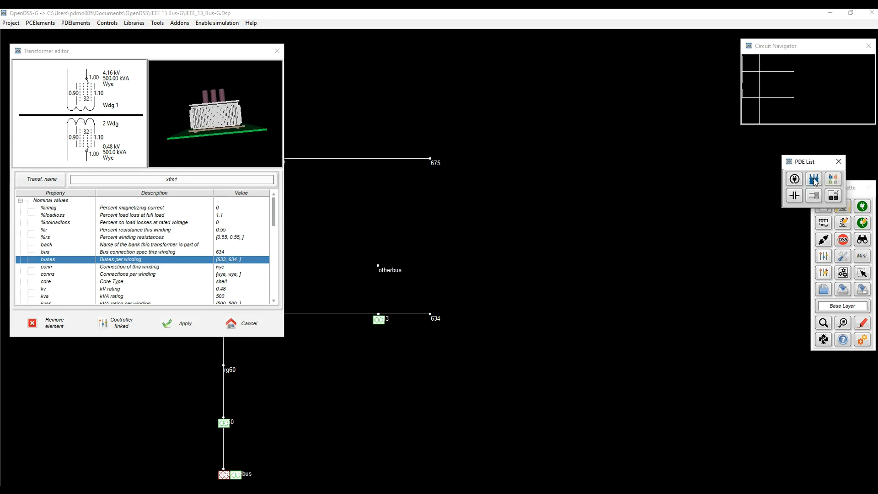
pyautogui.click(814, 180)
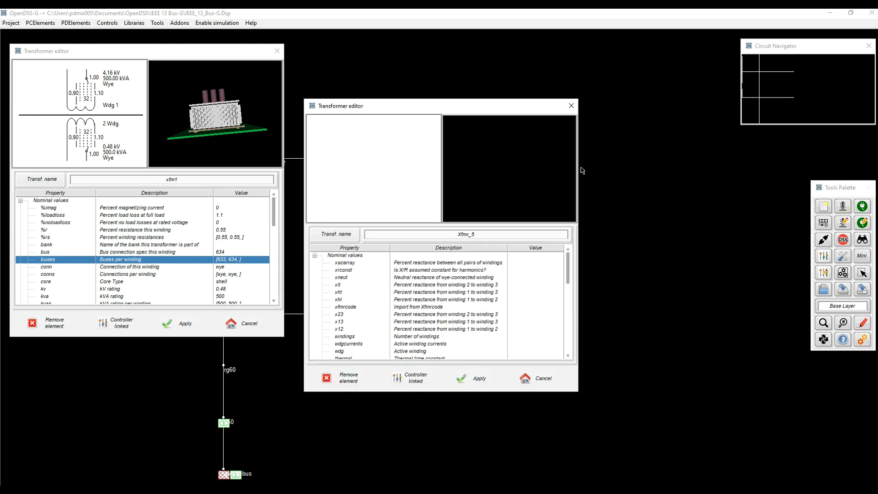
pyautogui.moveTo(414, 105); pyautogui.dragTo(607, 156)
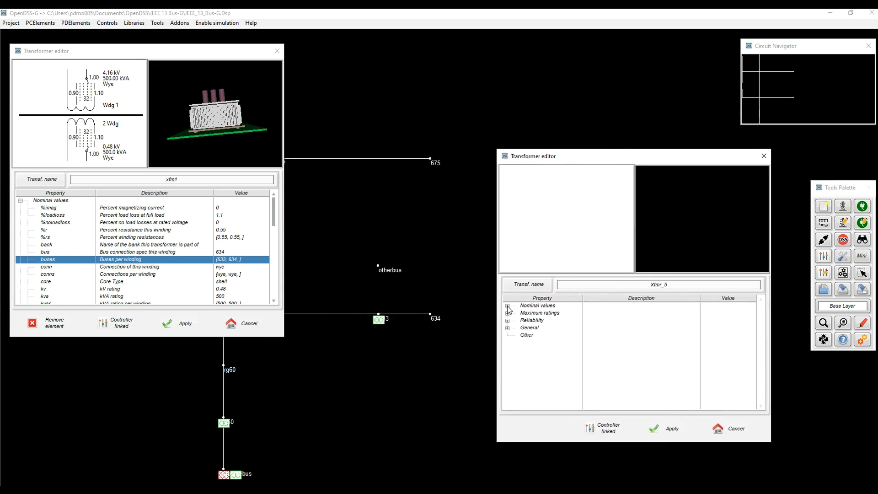
pyautogui.click(507, 306)
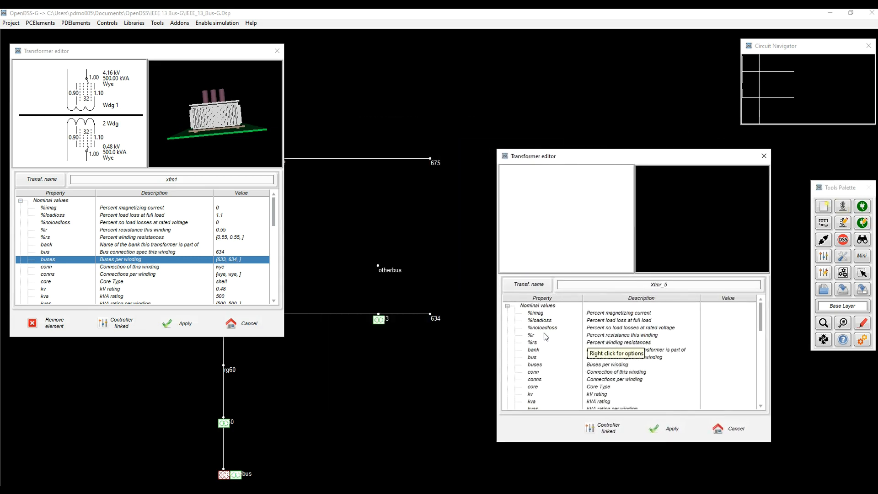
# Copy all property values of transformer xfm1 and paste them into the new transformer
pyautogui.rightClick(128, 261)
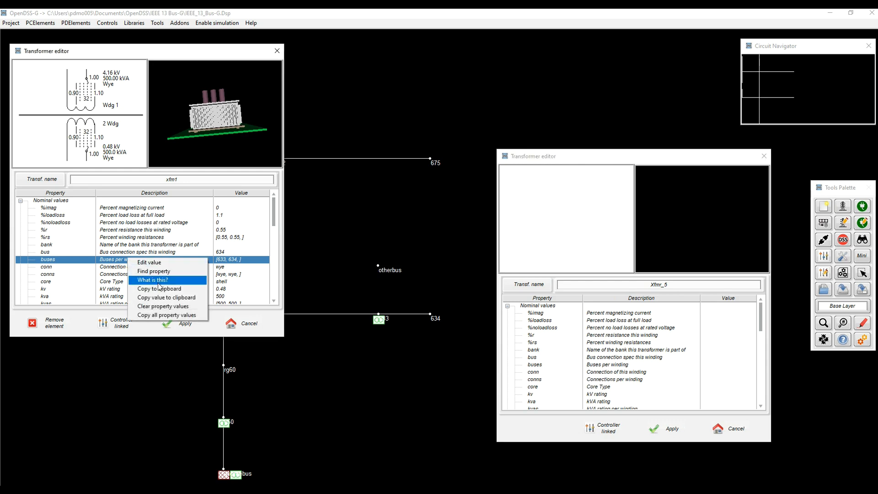
pyautogui.click(169, 316)
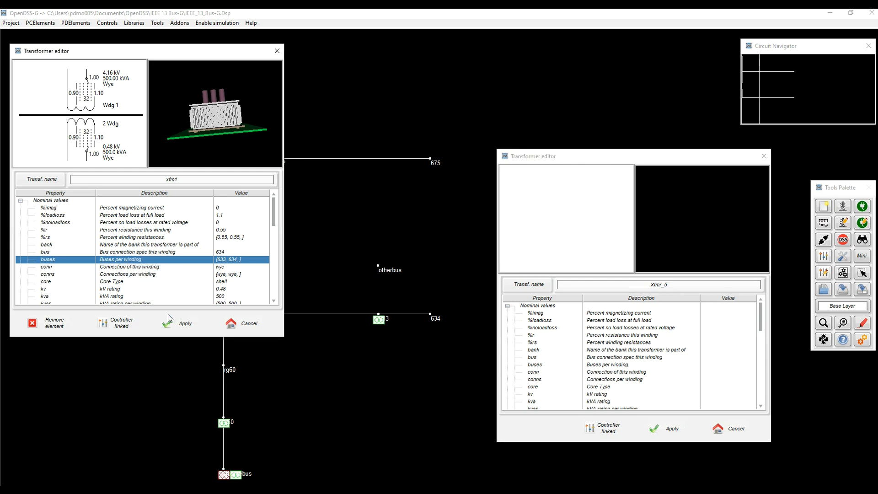
pyautogui.rightClick(599, 322)
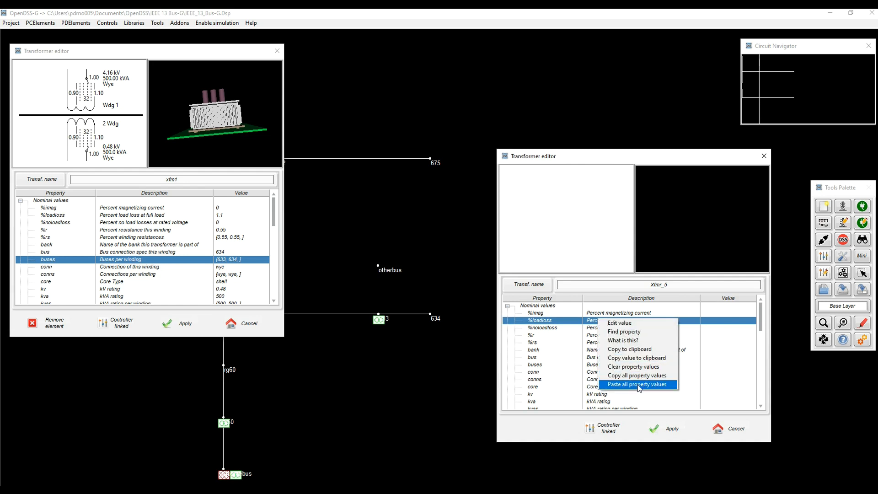
pyautogui.click(639, 386)
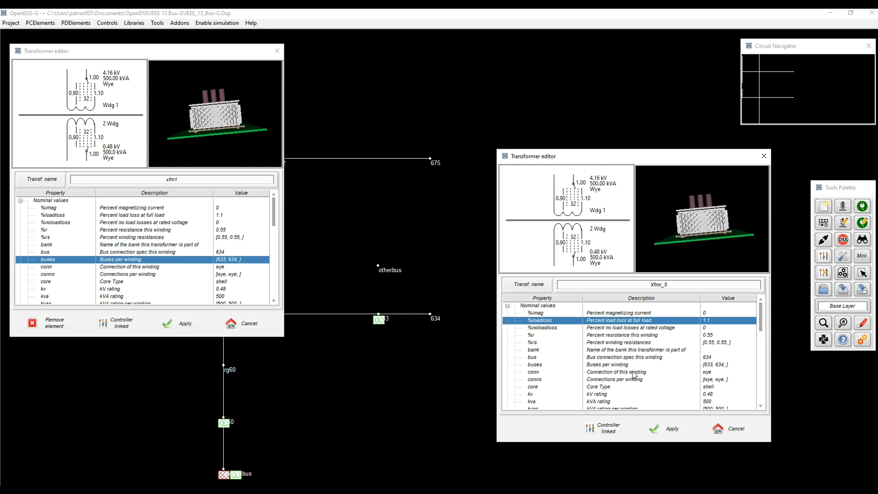
# Clear only the buses property of the new transformer
pyautogui.click(620, 366)
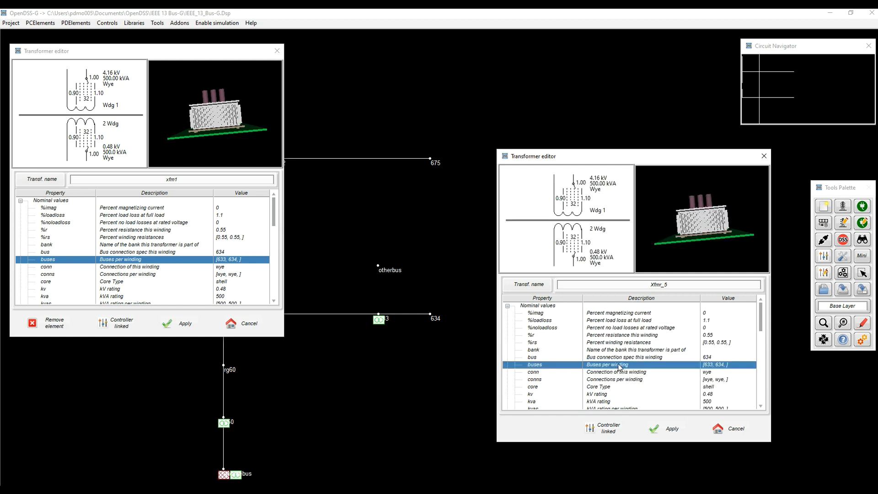
pyautogui.rightClick(620, 366)
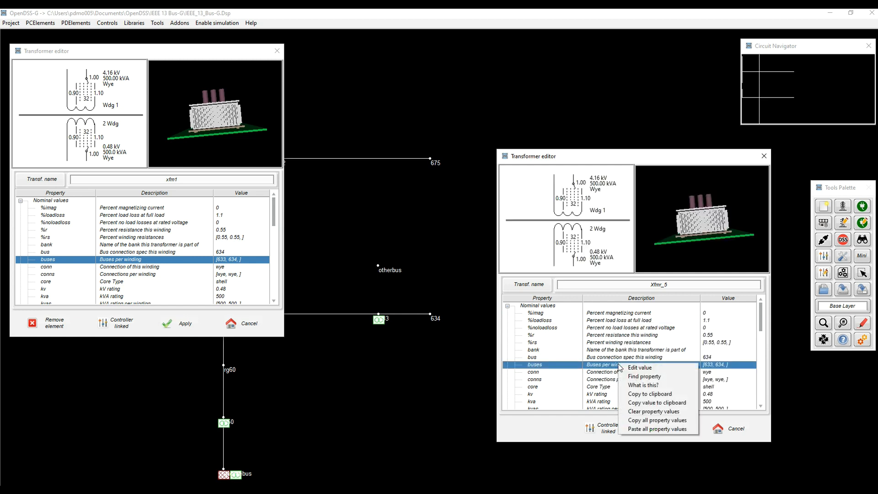
pyautogui.click(649, 412)
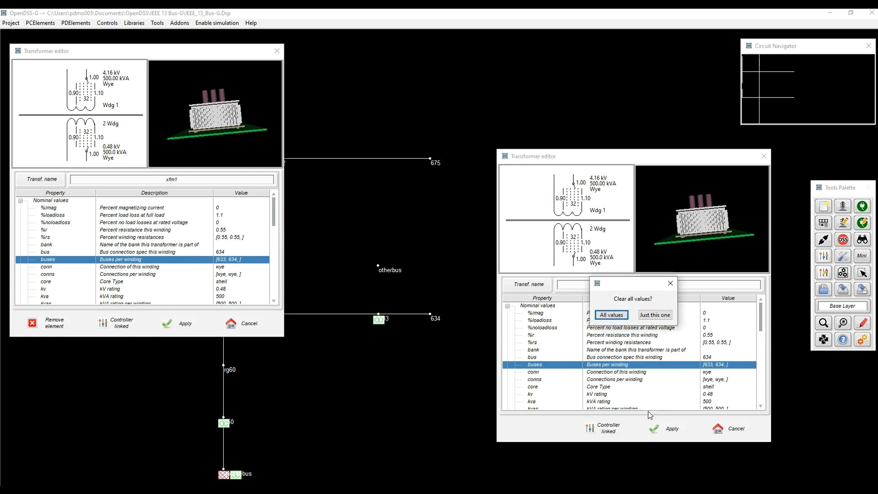
pyautogui.click(653, 316)
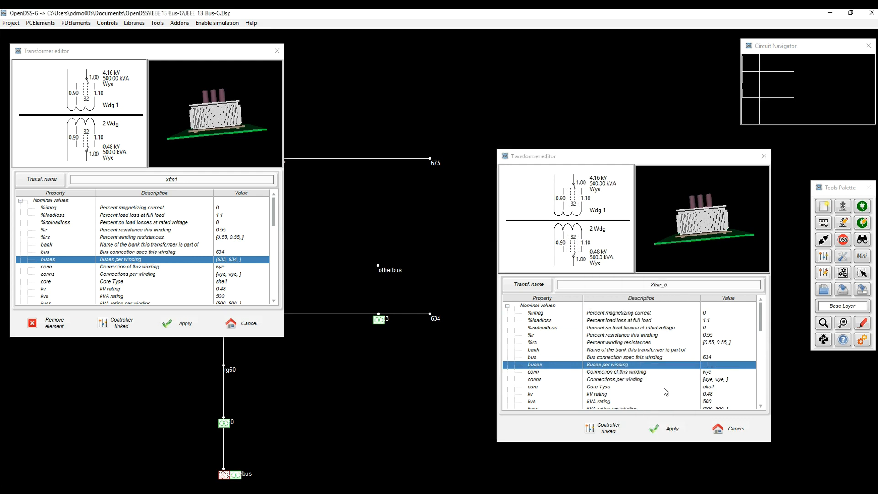
# Set the new transformer's first winding bus to 633 with nodes 1.2.3
pyautogui.doubleClick(634, 368)
pyautogui.doubleClick(443, 244)
pyautogui.write('633')
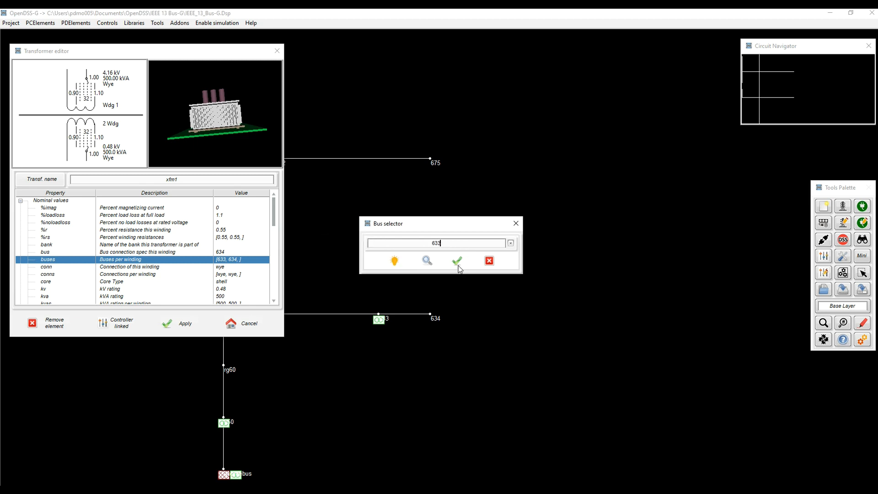
pyautogui.click(458, 265)
pyautogui.click(454, 304)
pyautogui.click(517, 287)
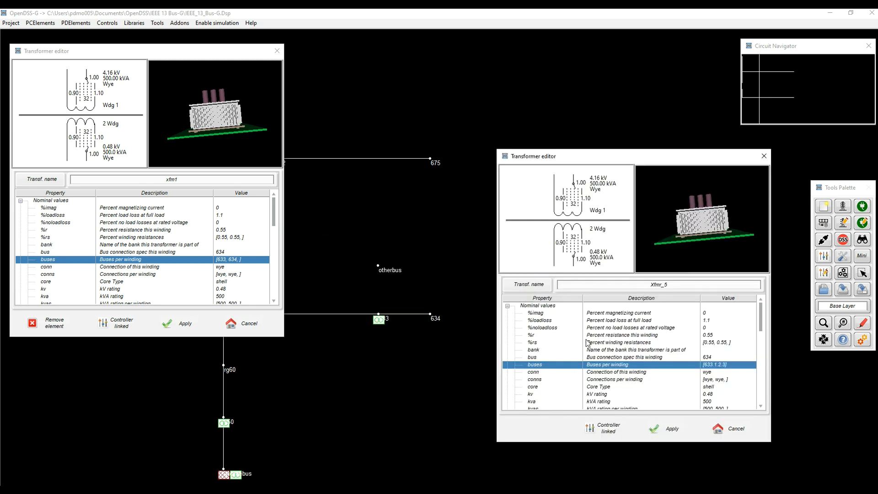
# Set the new transformer's second winding bus to otherbus and connect all of its phase terminals
pyautogui.doubleClick(655, 366)
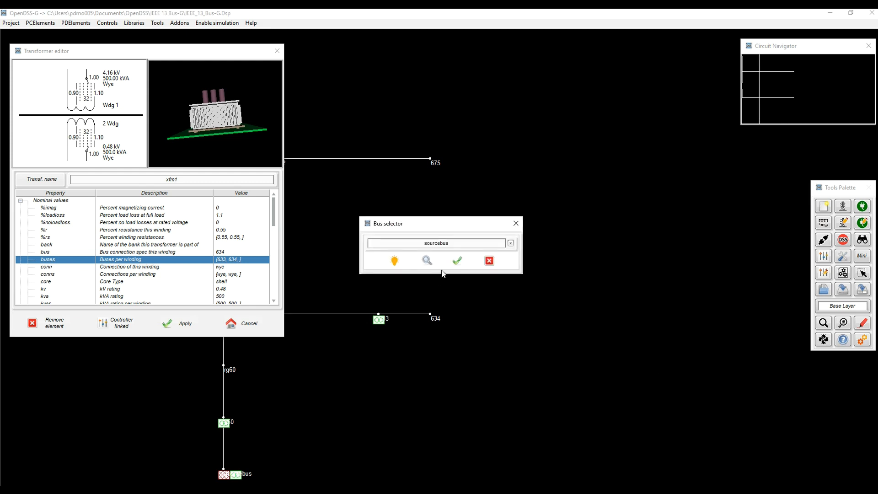
pyautogui.doubleClick(459, 242)
pyautogui.write('otherbus')
pyautogui.moveTo(412, 217); pyautogui.dragTo(552, 244)
pyautogui.click(378, 265)
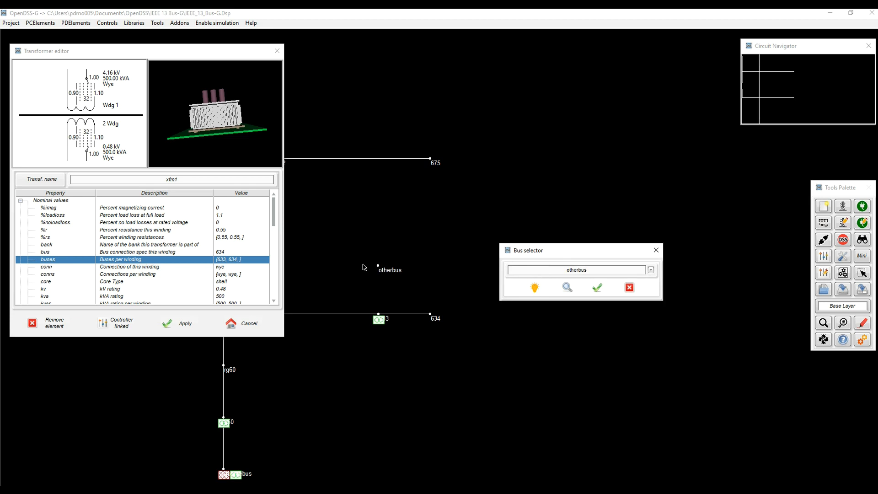
pyautogui.click(597, 287)
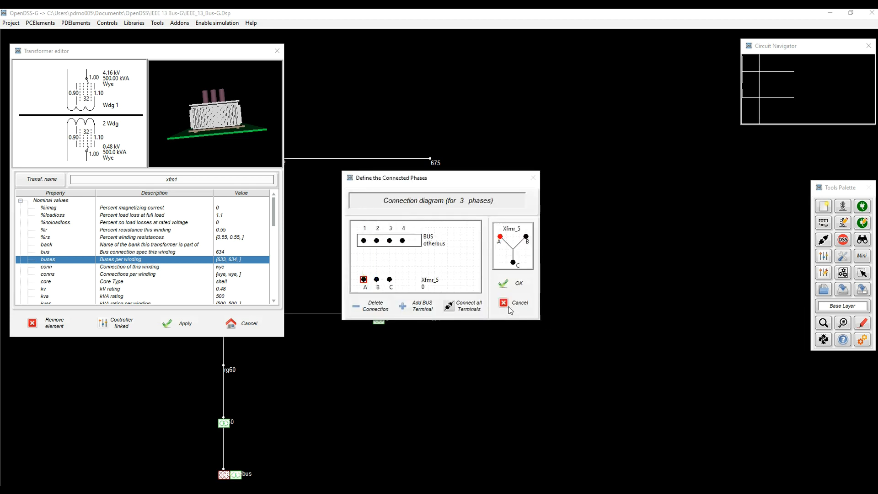
pyautogui.click(461, 309)
pyautogui.click(515, 286)
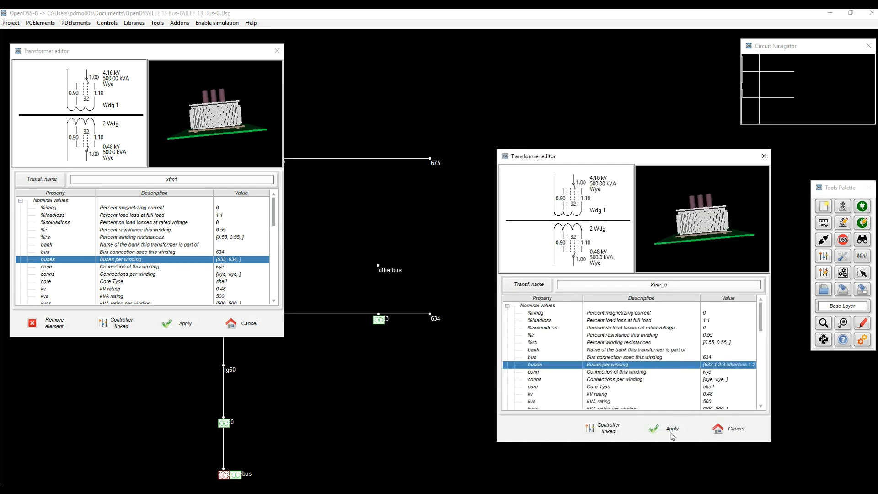
# Apply the new transformer's properties to add it to the circuit, and close the xfm1 editor
pyautogui.scroll(-2, 672, 433)
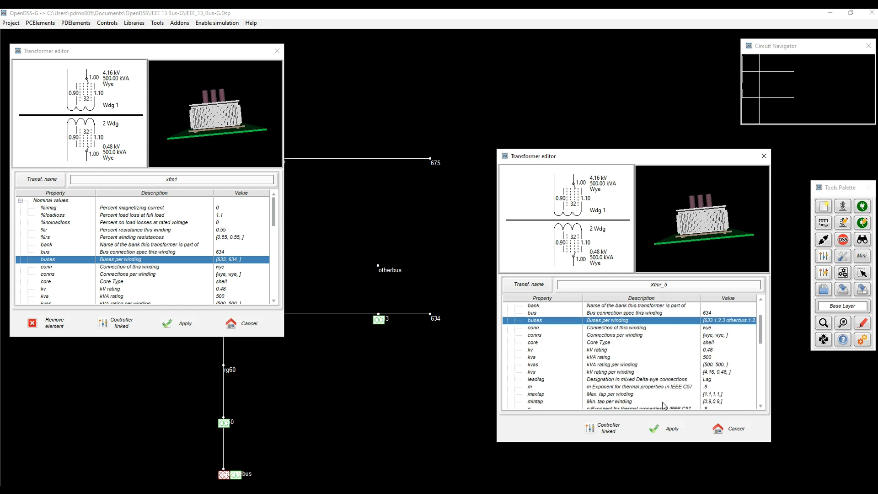
pyautogui.click(676, 432)
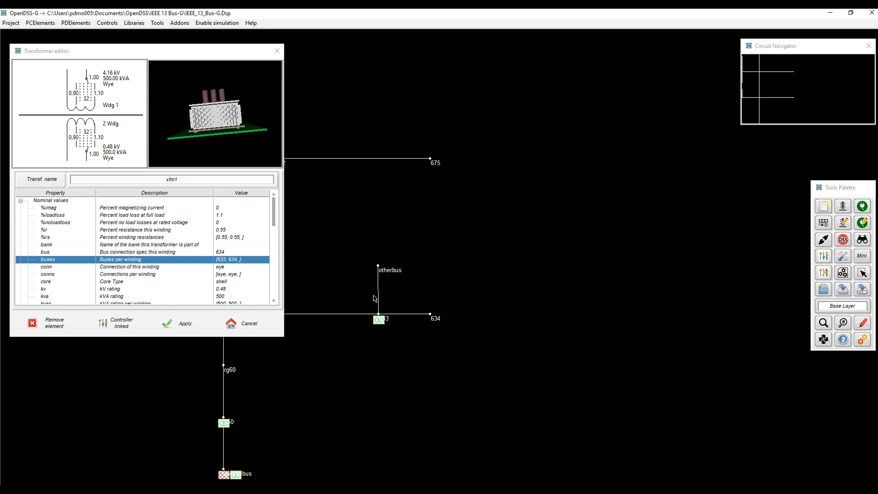
pyautogui.click(278, 51)
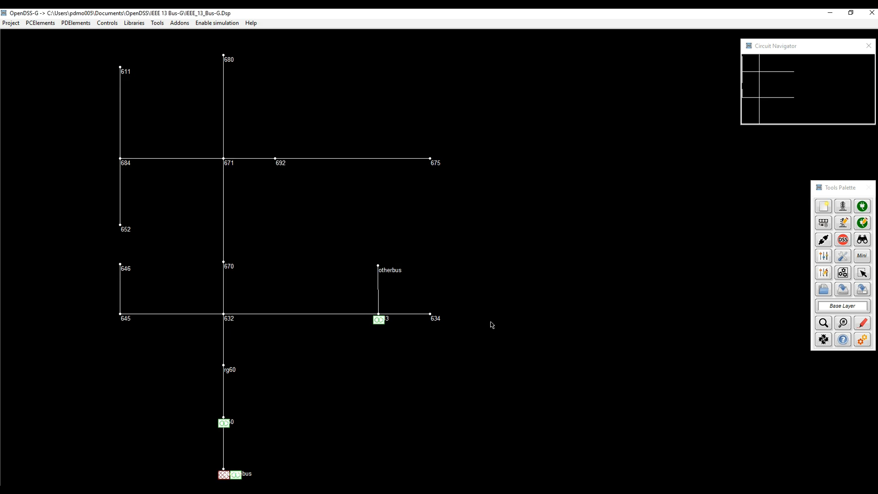